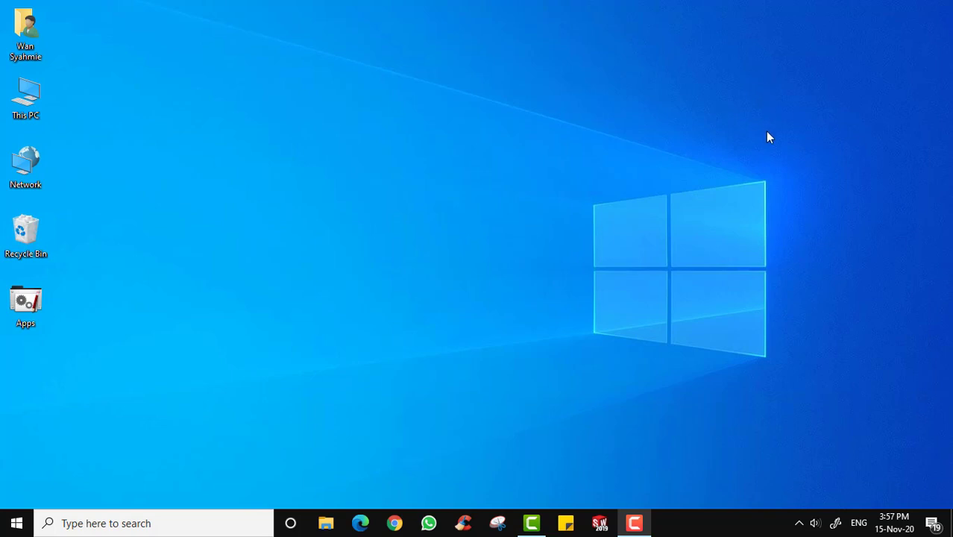
Launch SOLIDWORKS 2019 and dismiss its Welcome dialog.
{"action": "left_click", "coordinate": [599, 523]}
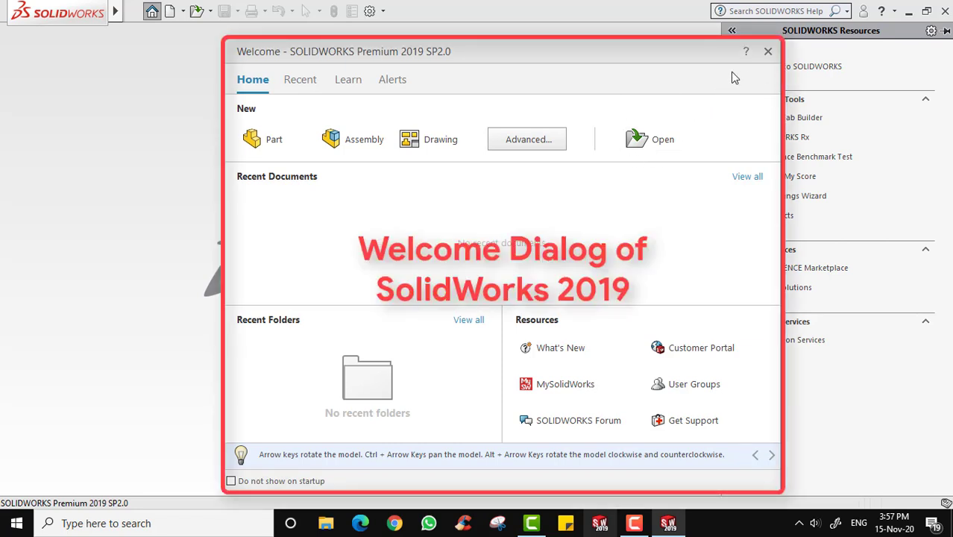
{"action": "left_click", "coordinate": [768, 52]}
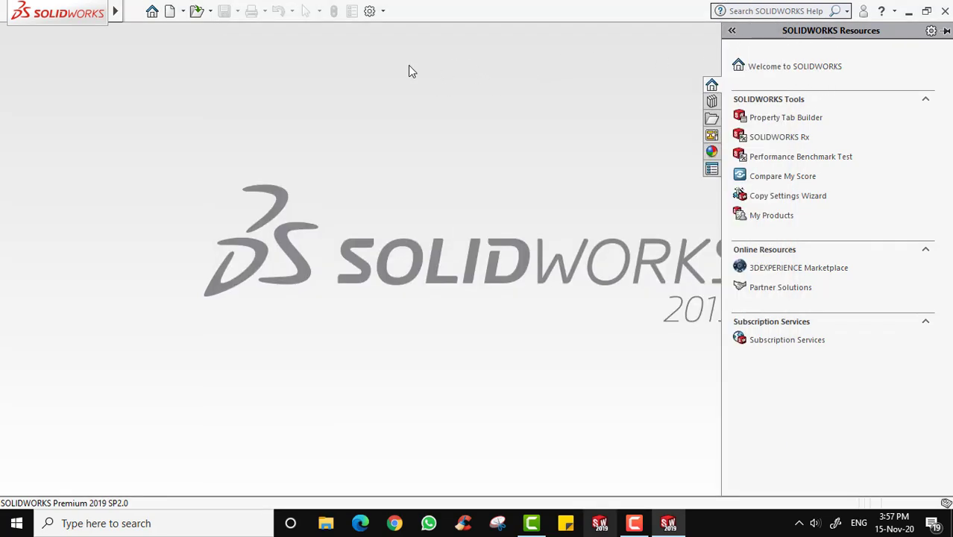
Create a new document of the Part type, a 3D representation of a single design component.
{"action": "left_click", "coordinate": [171, 12]}
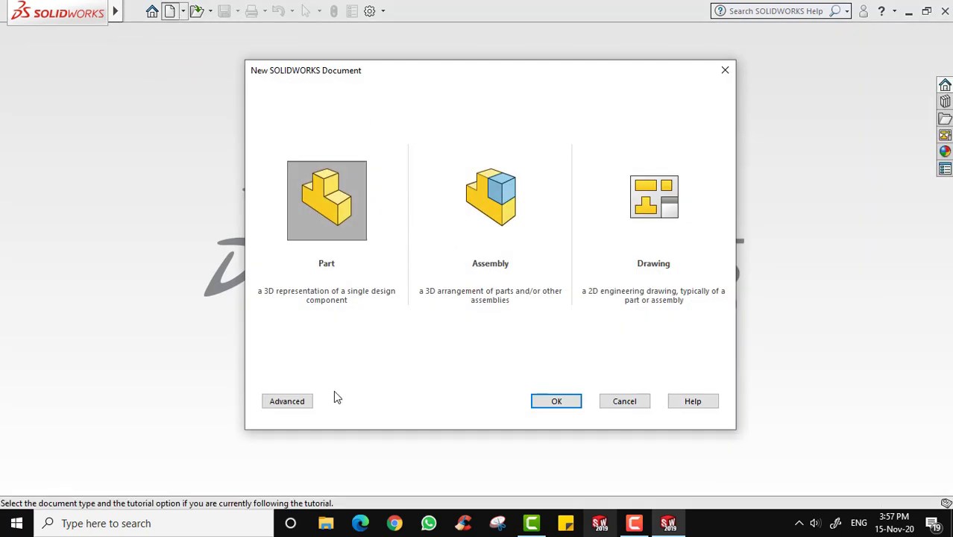
{"action": "left_click", "coordinate": [326, 214]}
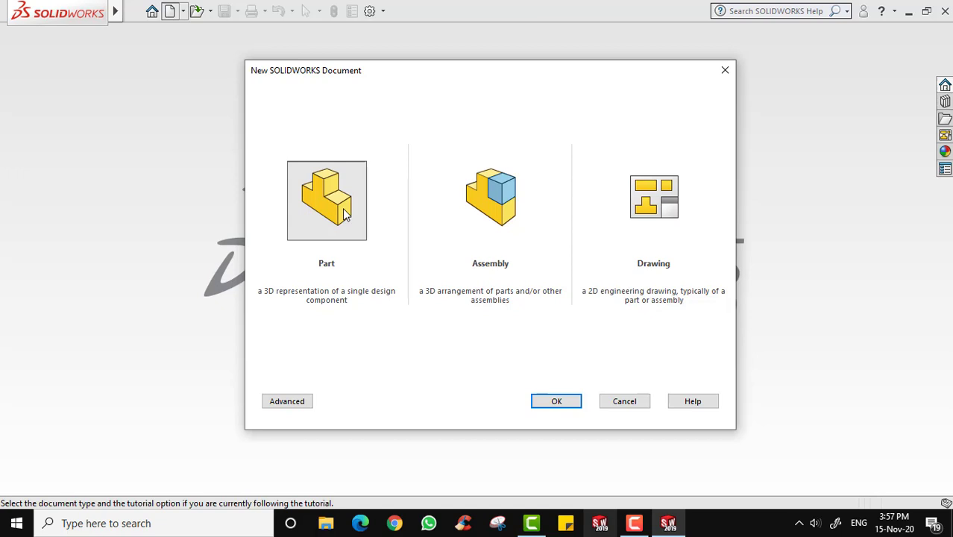
{"action": "left_click", "coordinate": [493, 224]}
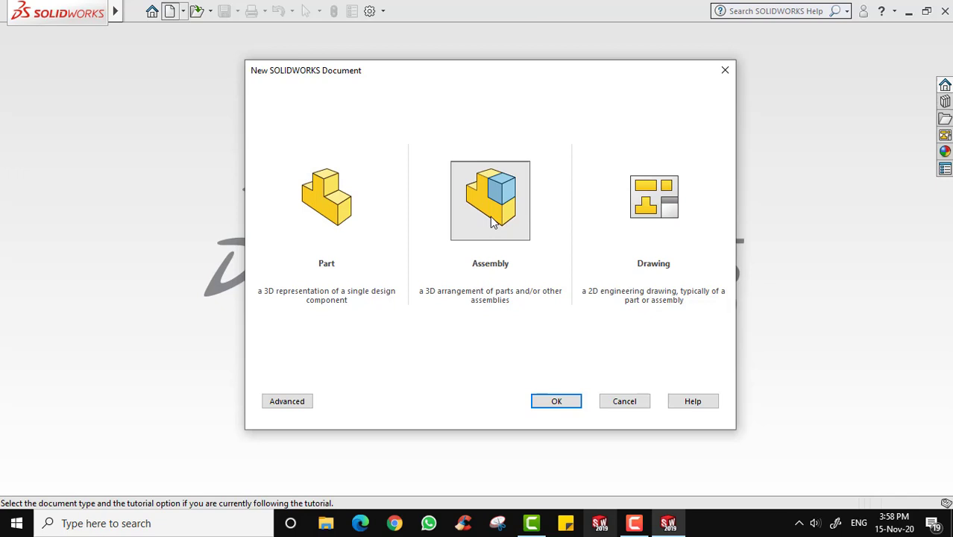
{"action": "left_click", "coordinate": [666, 236]}
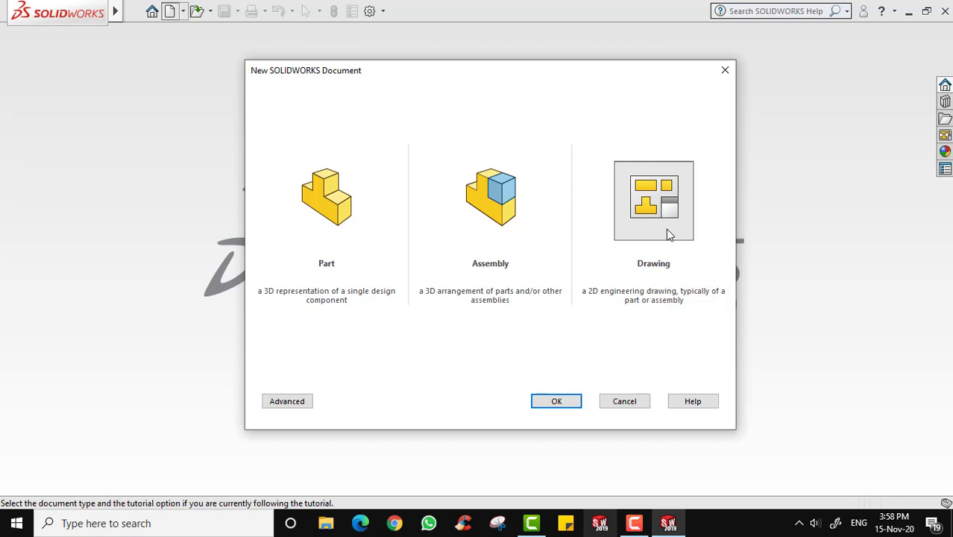
{"action": "left_click", "coordinate": [339, 228]}
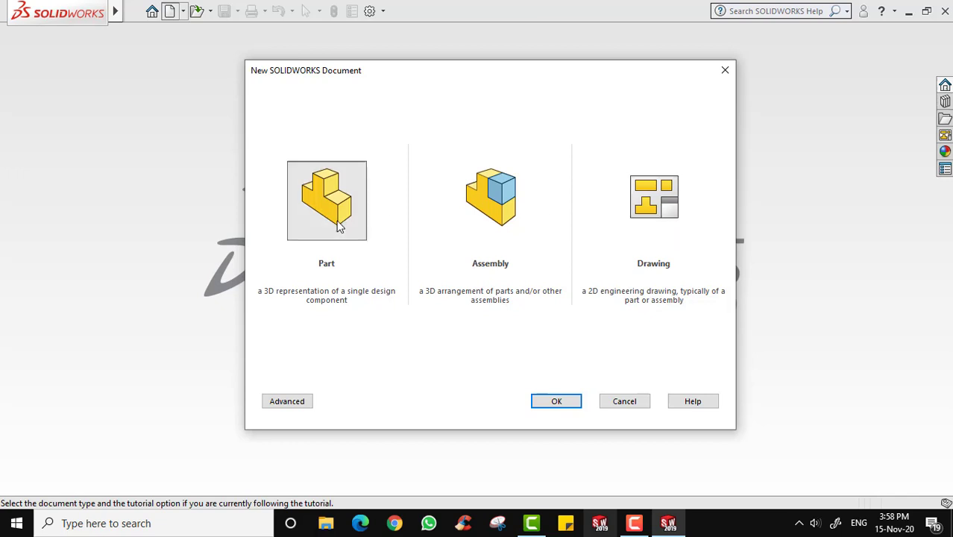
{"action": "left_click", "coordinate": [574, 403]}
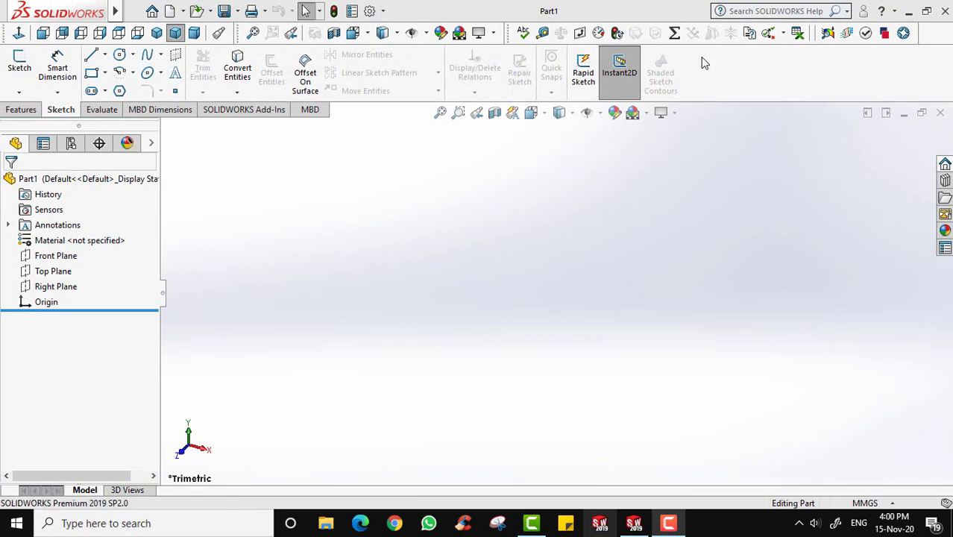
Hide the CommandManager and display it again.
{"action": "right_click", "coordinate": [701, 58]}
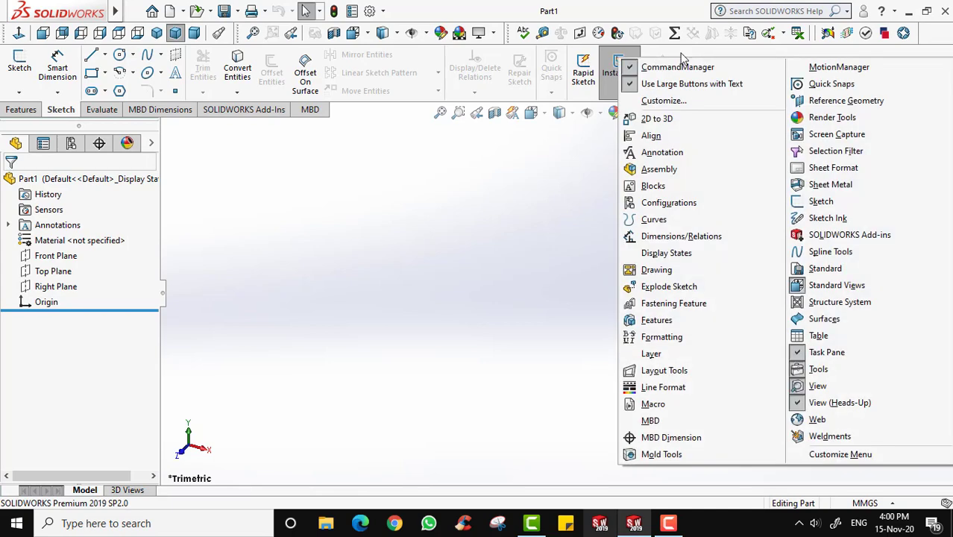
{"action": "right_click", "coordinate": [529, 16]}
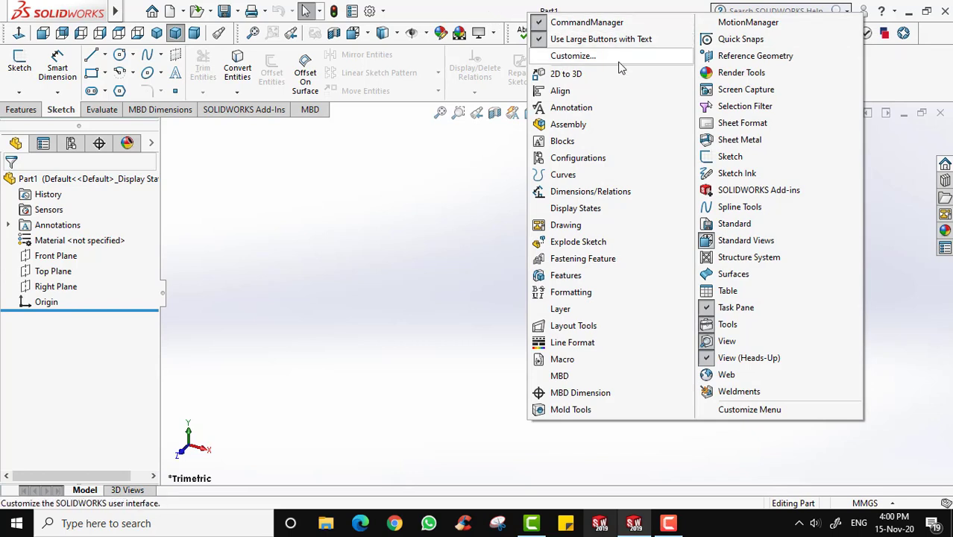
{"action": "left_click", "coordinate": [577, 28]}
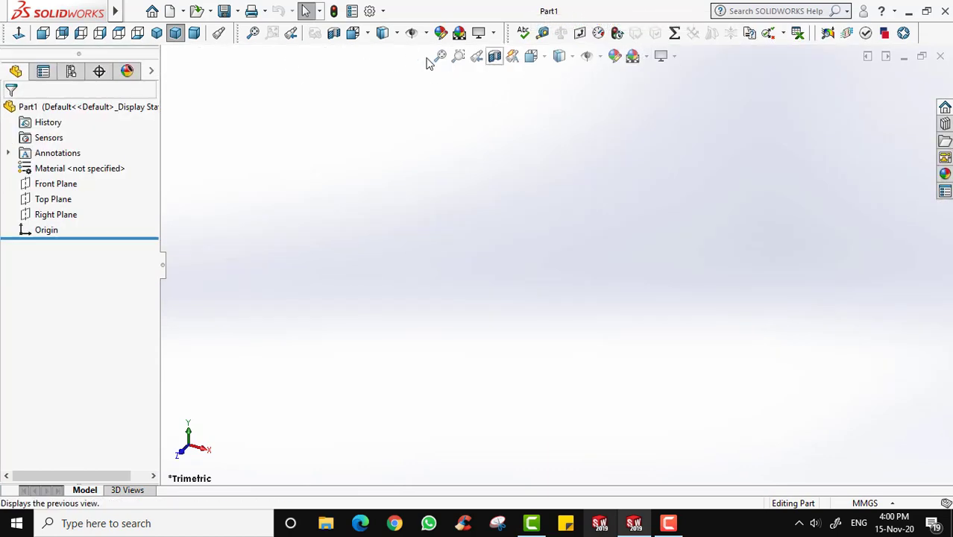
{"action": "right_click", "coordinate": [506, 17]}
{"action": "left_click", "coordinate": [531, 24]}
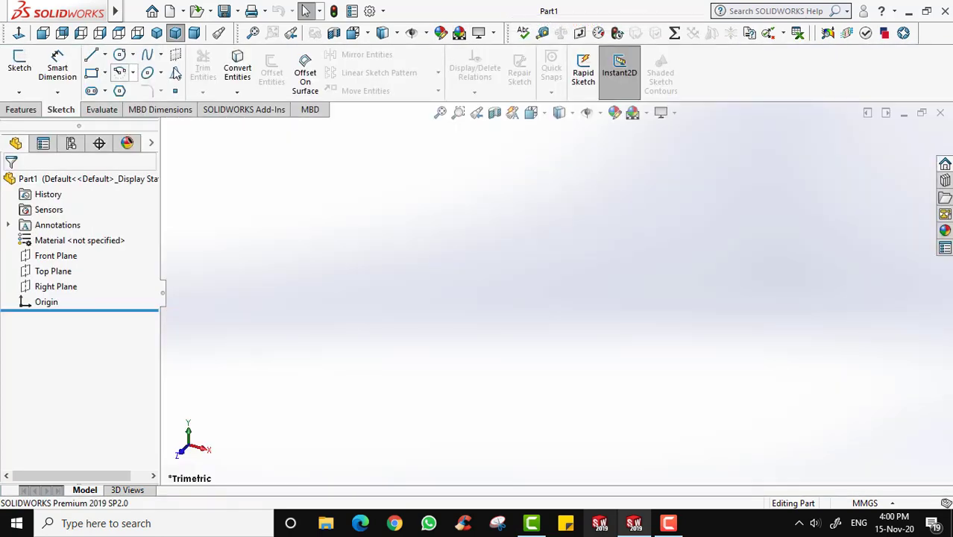
Turn off large buttons with text for the CommandManager, and turn the option back on.
{"action": "right_click", "coordinate": [496, 11]}
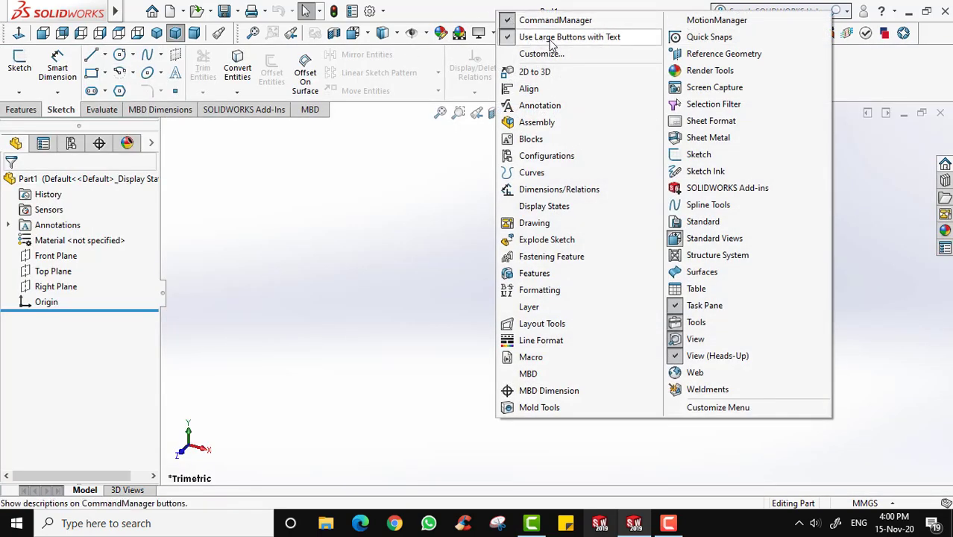
{"action": "left_click", "coordinate": [601, 39]}
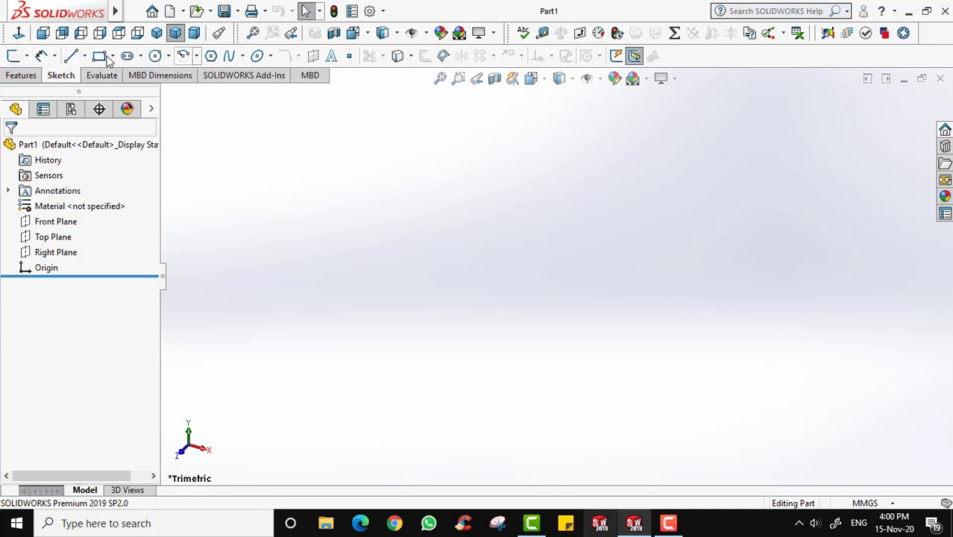
{"action": "right_click", "coordinate": [504, 16]}
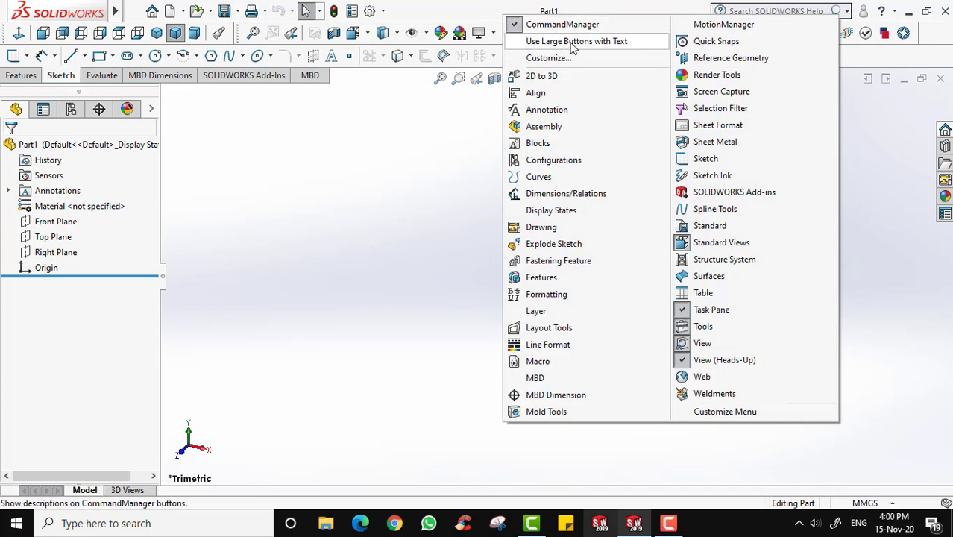
{"action": "left_click", "coordinate": [573, 46]}
Hide the Tools toolbar and display it again.
{"action": "right_click", "coordinate": [514, 21]}
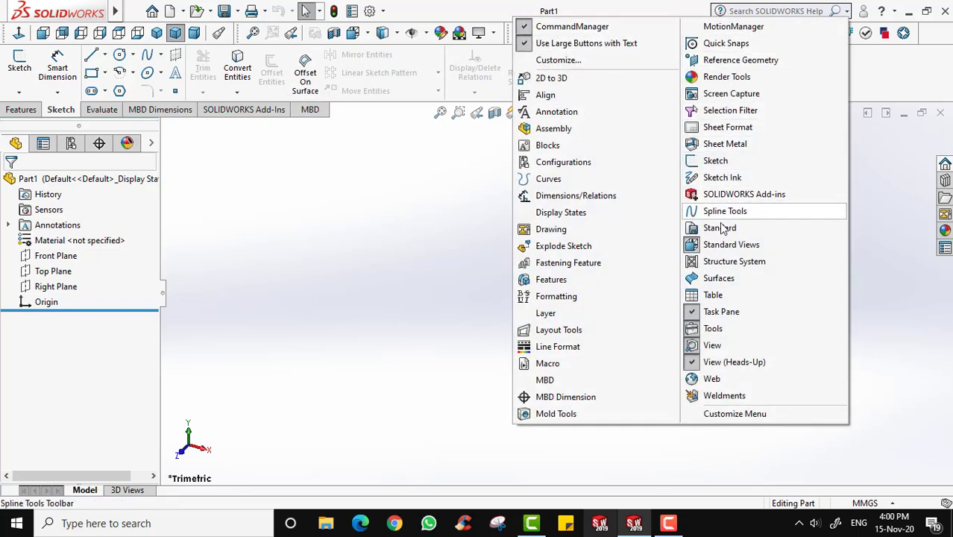
{"action": "left_click", "coordinate": [713, 328]}
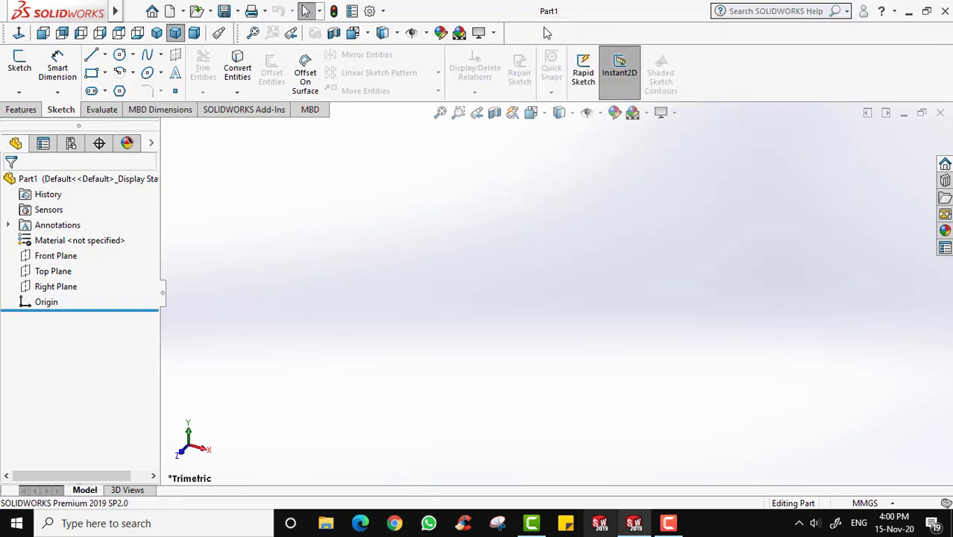
{"action": "right_click", "coordinate": [614, 15]}
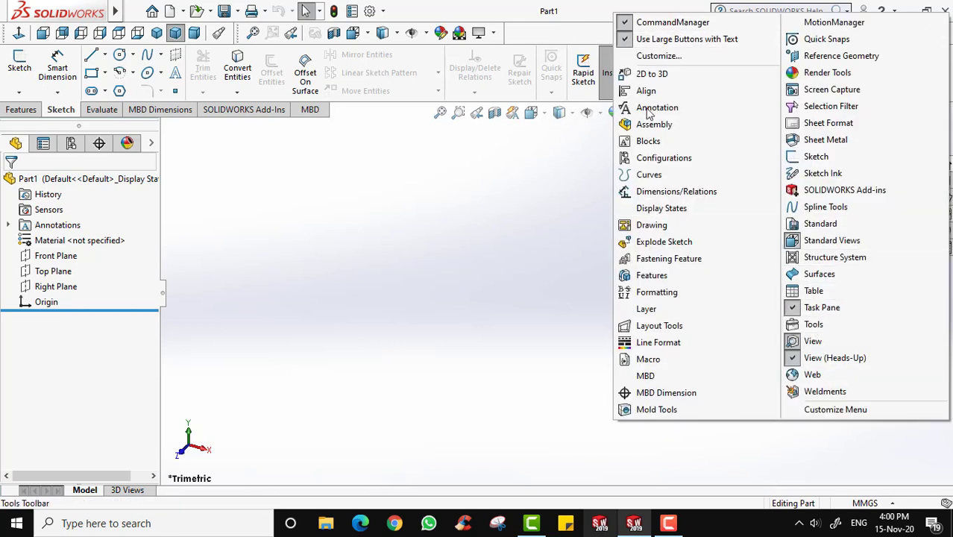
{"action": "left_click", "coordinate": [809, 323]}
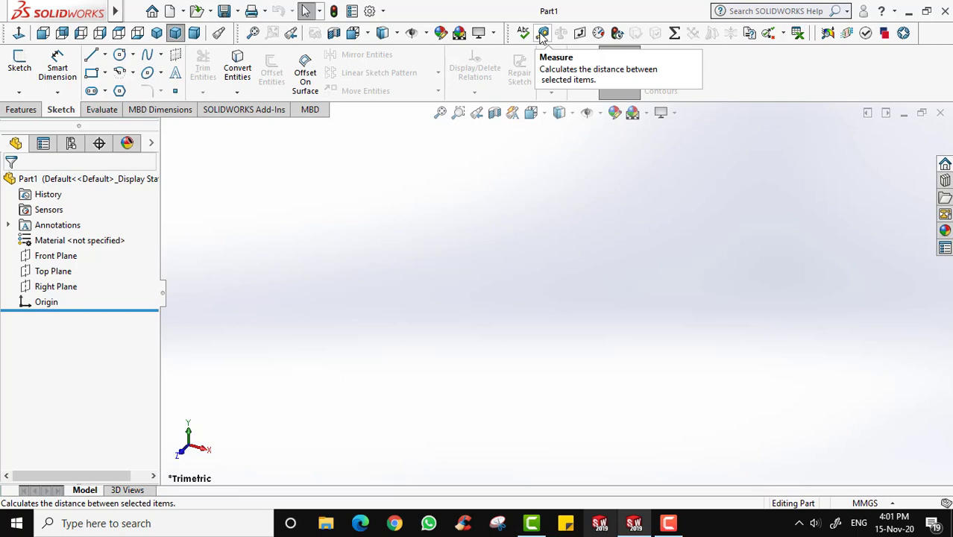
Hide the View toolbar and display it again.
{"action": "right_click", "coordinate": [564, 12]}
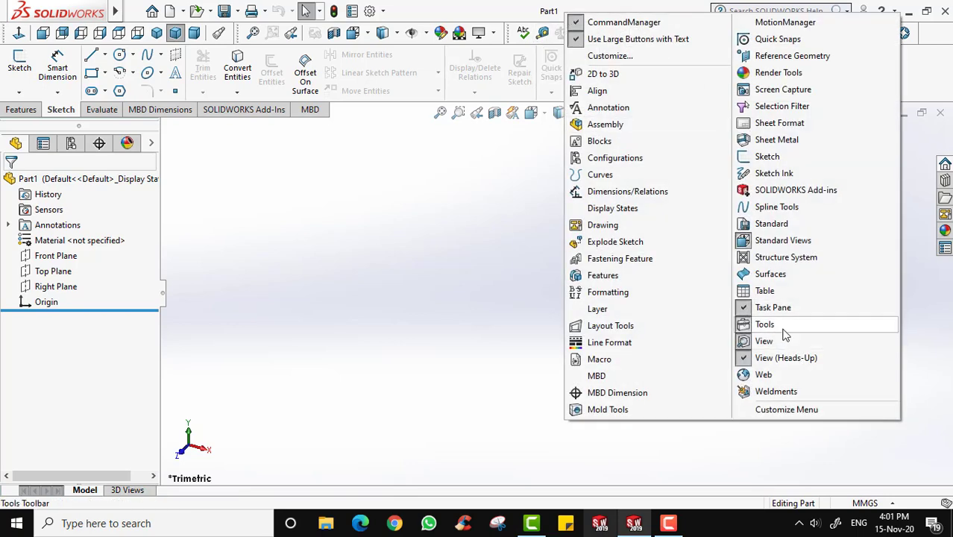
{"action": "left_click", "coordinate": [769, 341]}
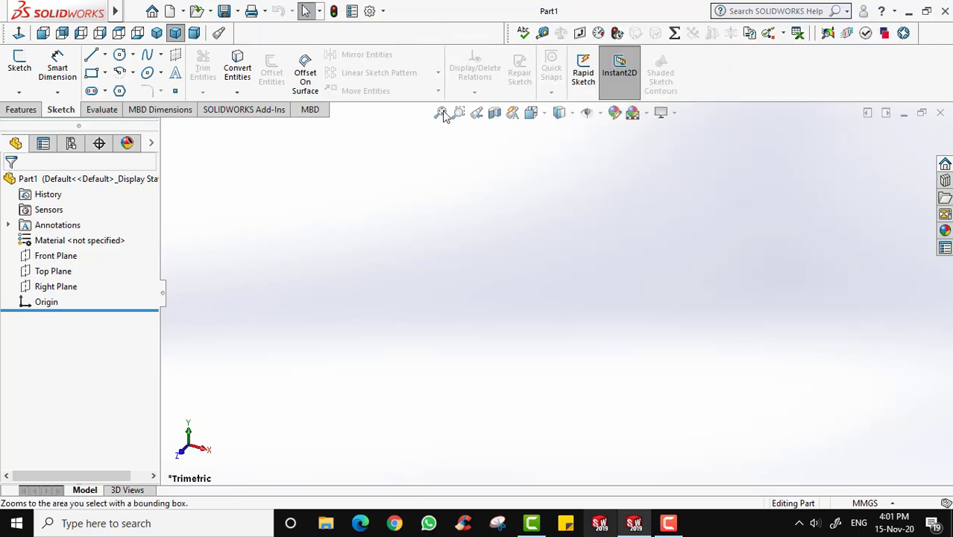
{"action": "right_click", "coordinate": [504, 12]}
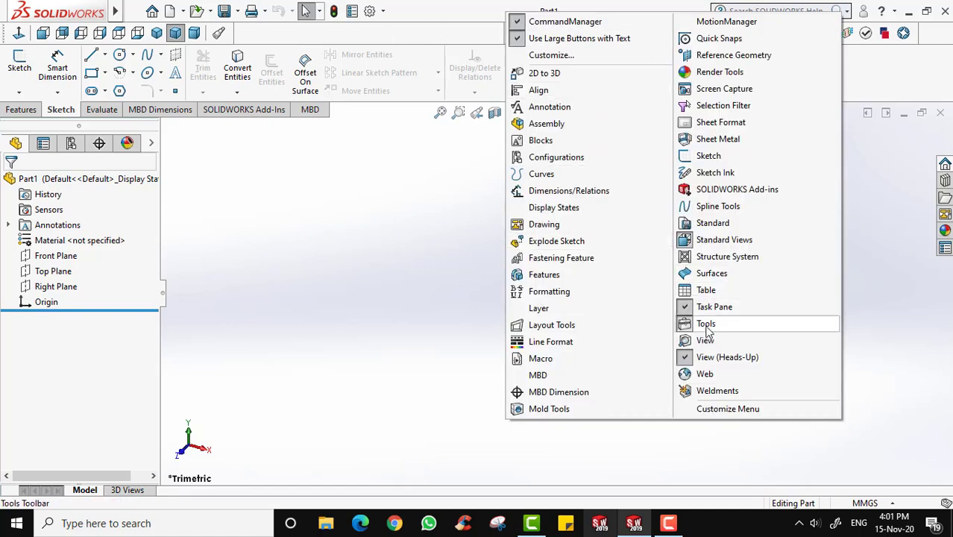
{"action": "left_click", "coordinate": [764, 340]}
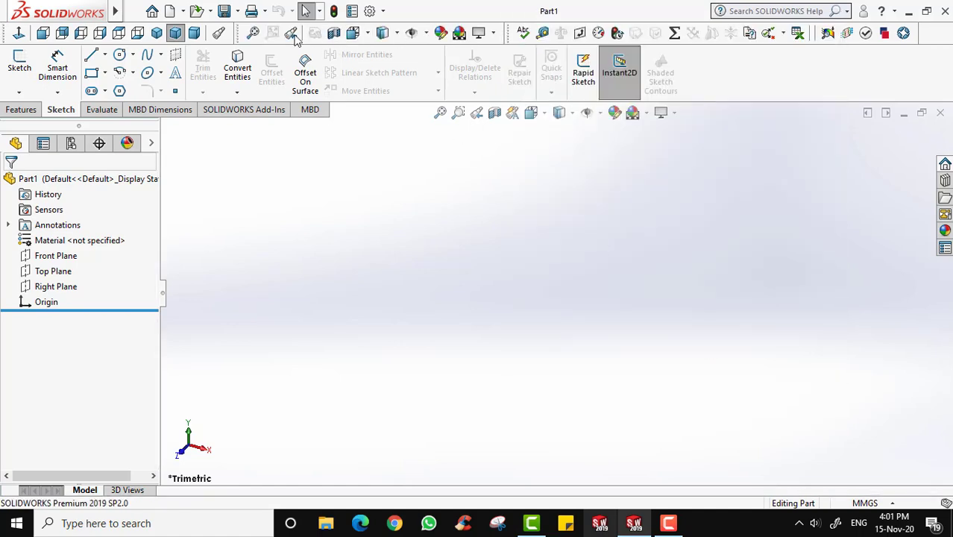
Hide the Standard Views toolbar and display it again.
{"action": "right_click", "coordinate": [515, 12]}
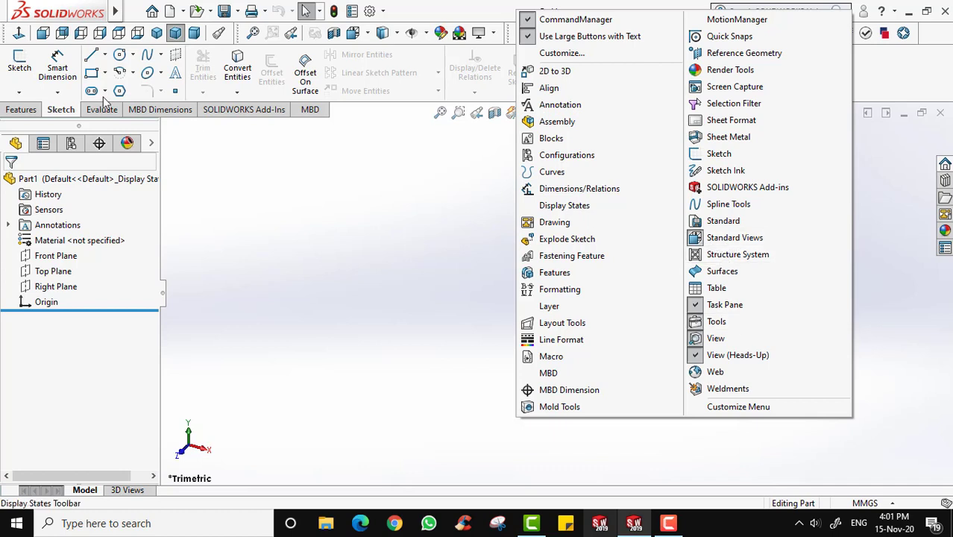
{"action": "left_click", "coordinate": [735, 237]}
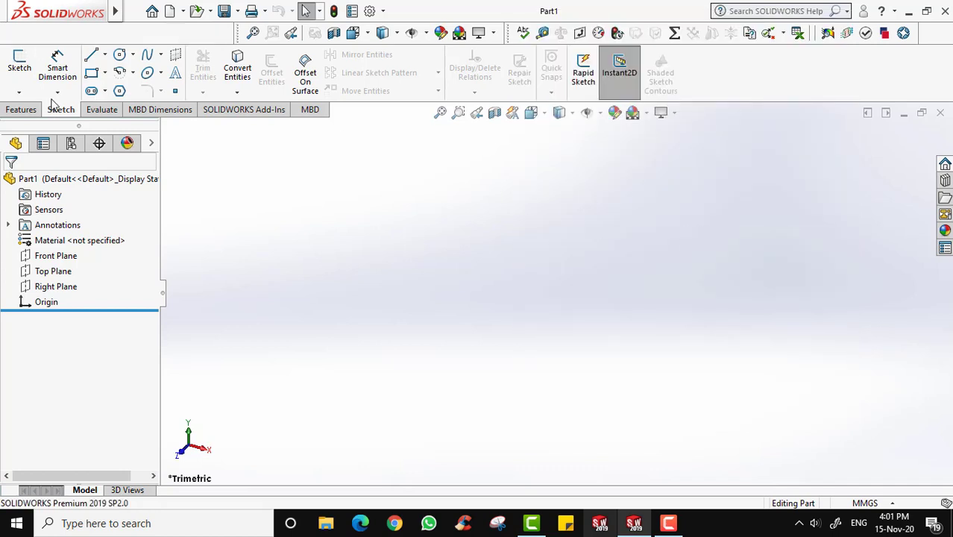
{"action": "right_click", "coordinate": [473, 20]}
{"action": "left_click", "coordinate": [708, 243]}
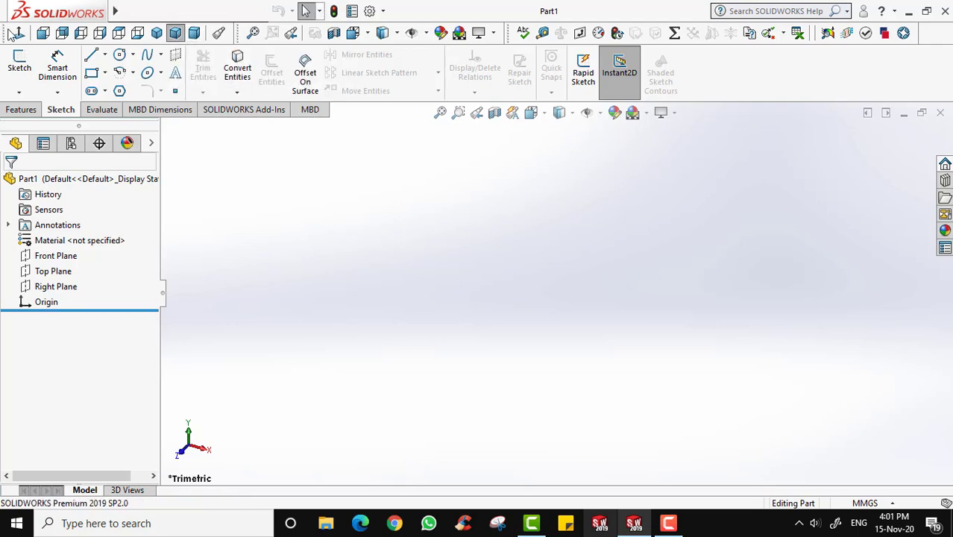
Hide the View (Heads-Up) toolbar and display it again.
{"action": "right_click", "coordinate": [422, 9]}
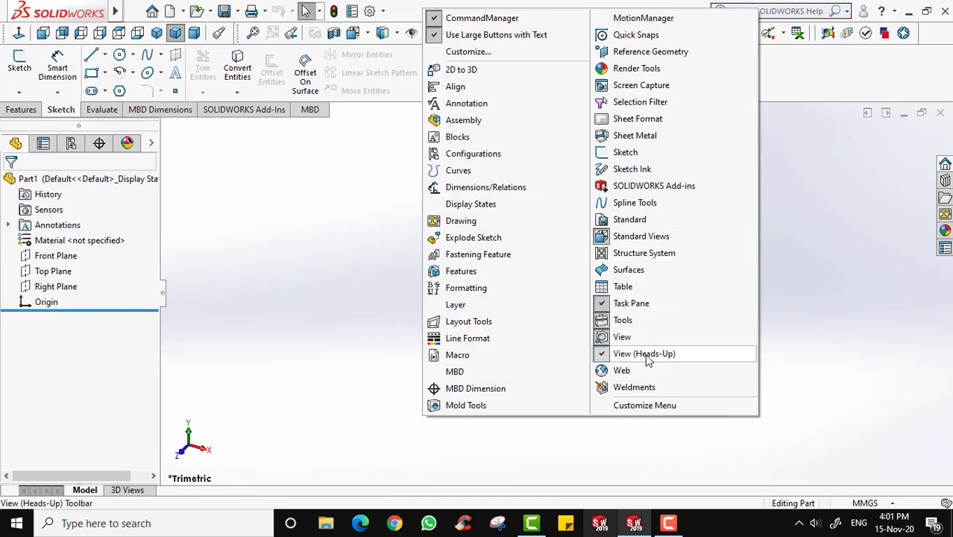
{"action": "left_click", "coordinate": [644, 359]}
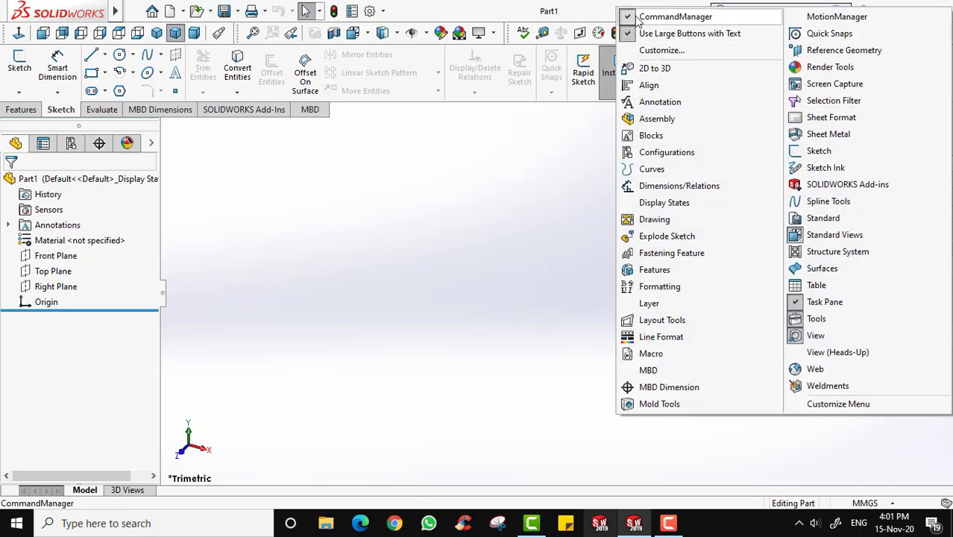
{"action": "right_click", "coordinate": [616, 11]}
{"action": "left_click", "coordinate": [854, 357]}
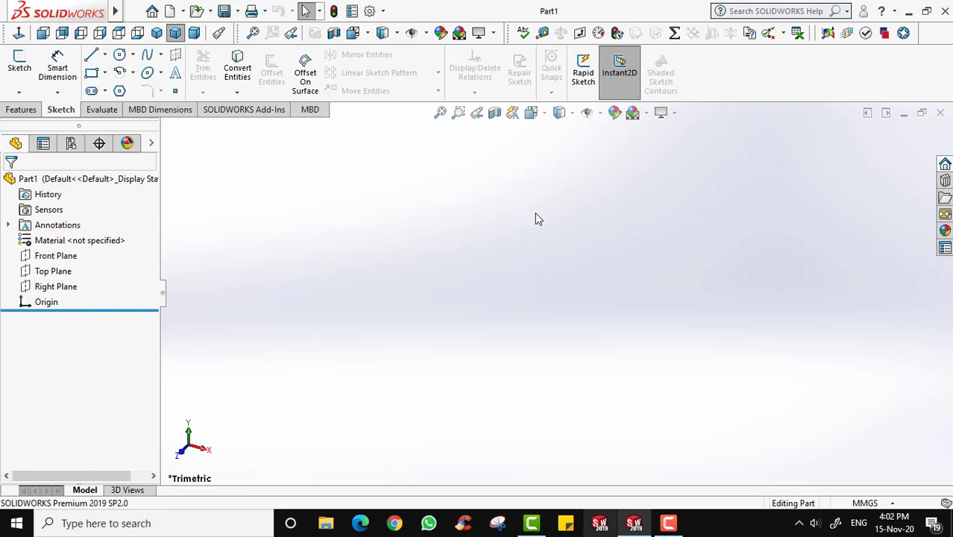
Set the part's unit system to MMGS (millimeter, gram, second).
{"action": "left_click", "coordinate": [890, 504]}
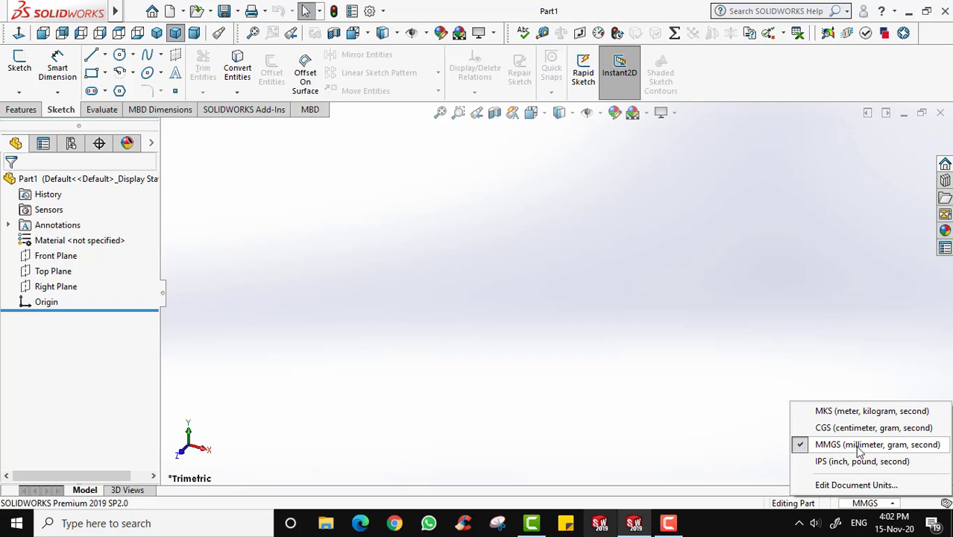
{"action": "left_click", "coordinate": [910, 451]}
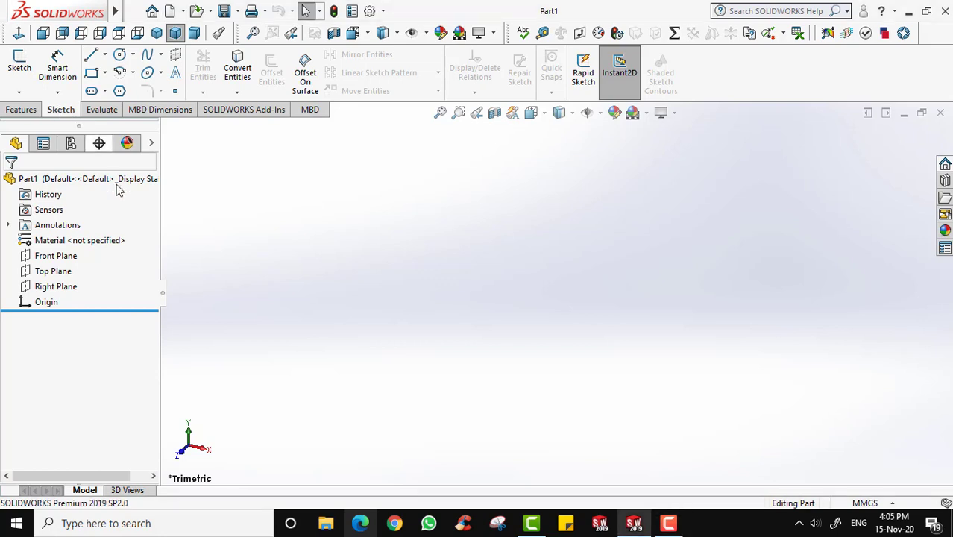
Show the Front Plane, Top Plane and Right Plane in the graphics area.
{"action": "left_click", "coordinate": [66, 258]}
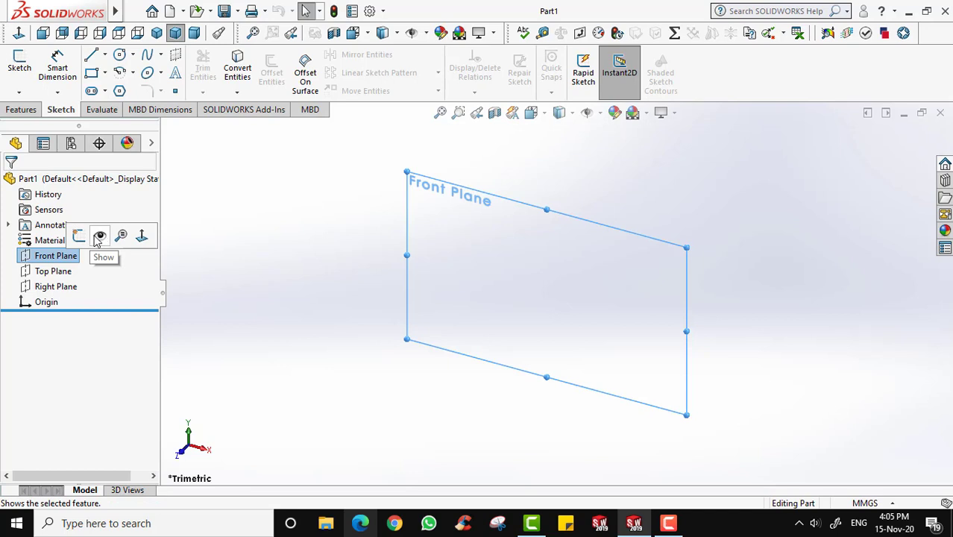
{"action": "left_click", "coordinate": [97, 237]}
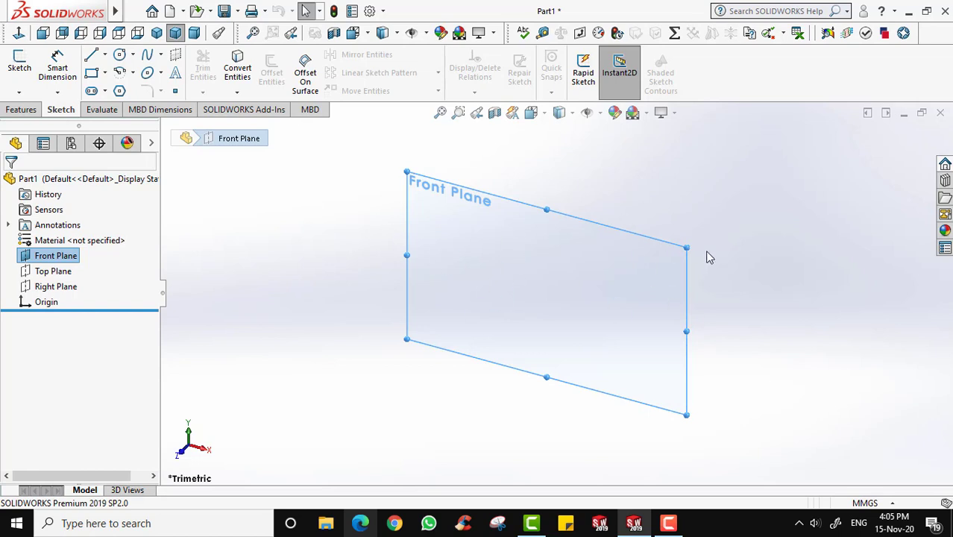
{"action": "left_click", "coordinate": [59, 271]}
{"action": "left_click", "coordinate": [98, 251]}
{"action": "left_click", "coordinate": [65, 289]}
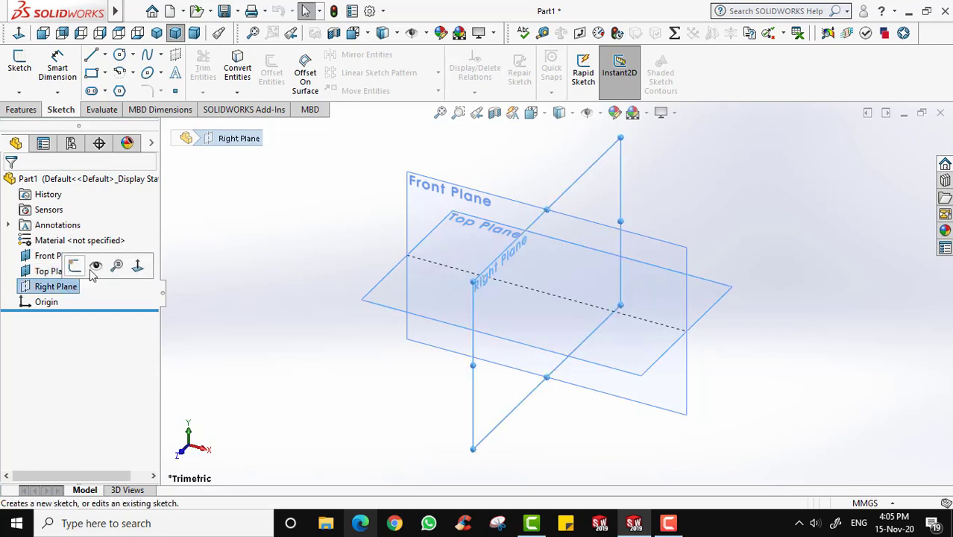
{"action": "left_click", "coordinate": [97, 267]}
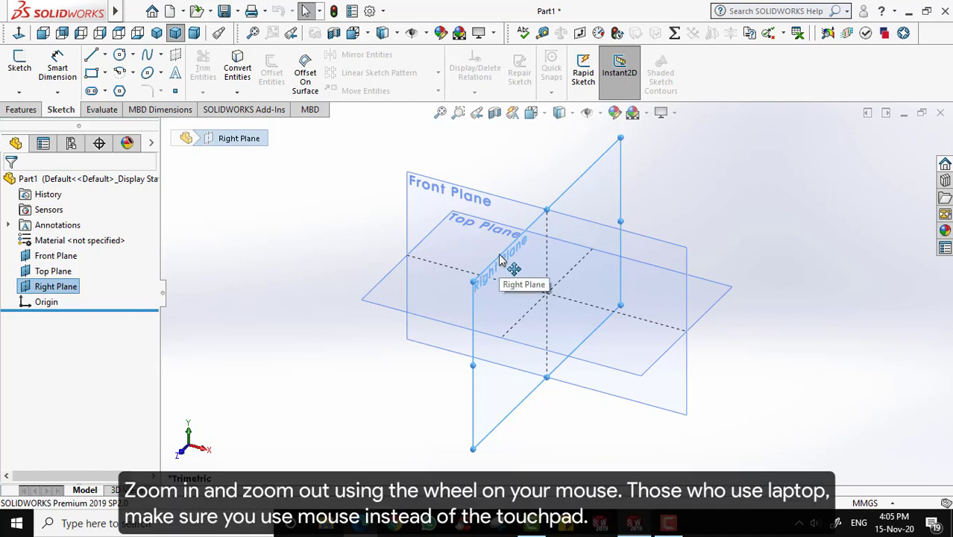
Zoom in on the three reference planes and fit them back into the graphics area, two times.
{"action": "scroll", "coordinate": [503, 290], "scroll_direction": "down", "scroll_amount": 5}
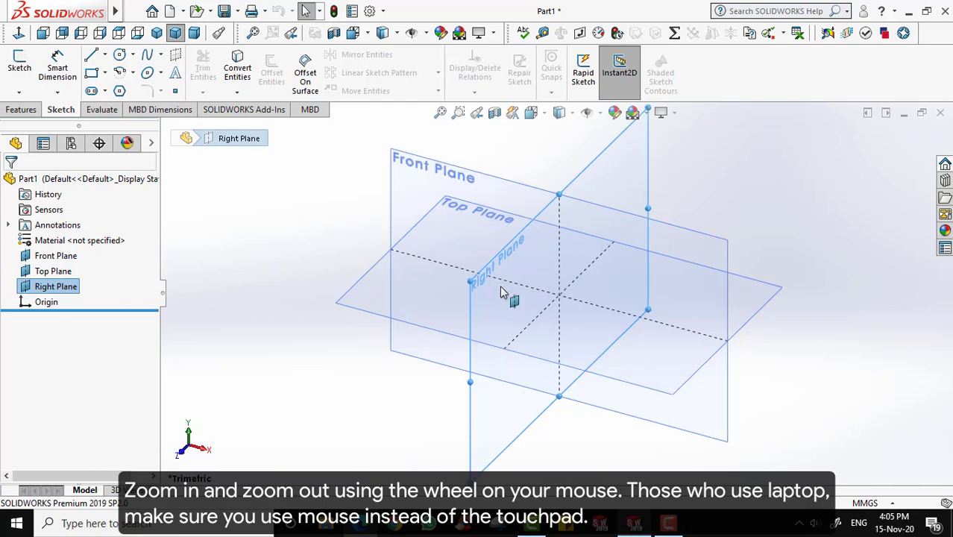
{"action": "scroll", "coordinate": [502, 292], "scroll_direction": "down", "scroll_amount": 2}
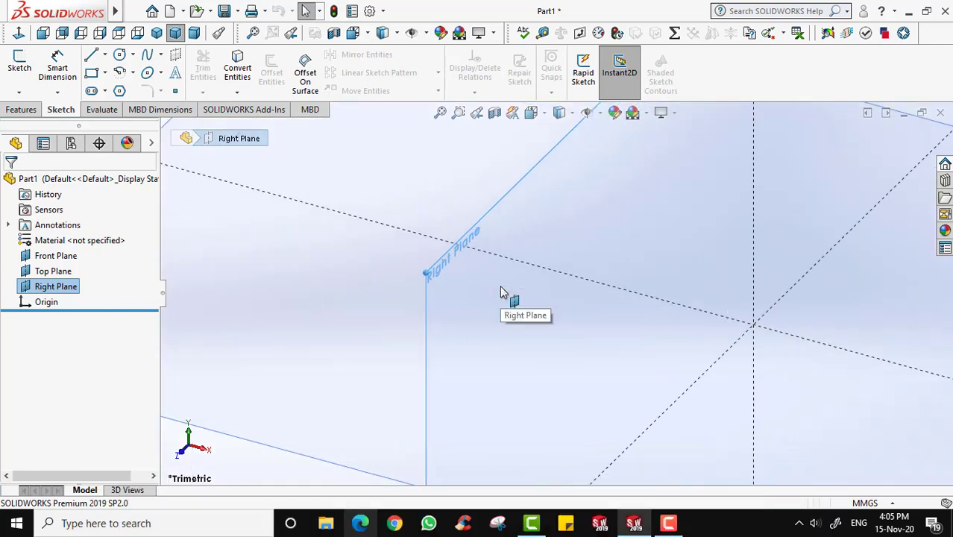
{"action": "scroll", "coordinate": [503, 291], "scroll_direction": "down", "scroll_amount": 2}
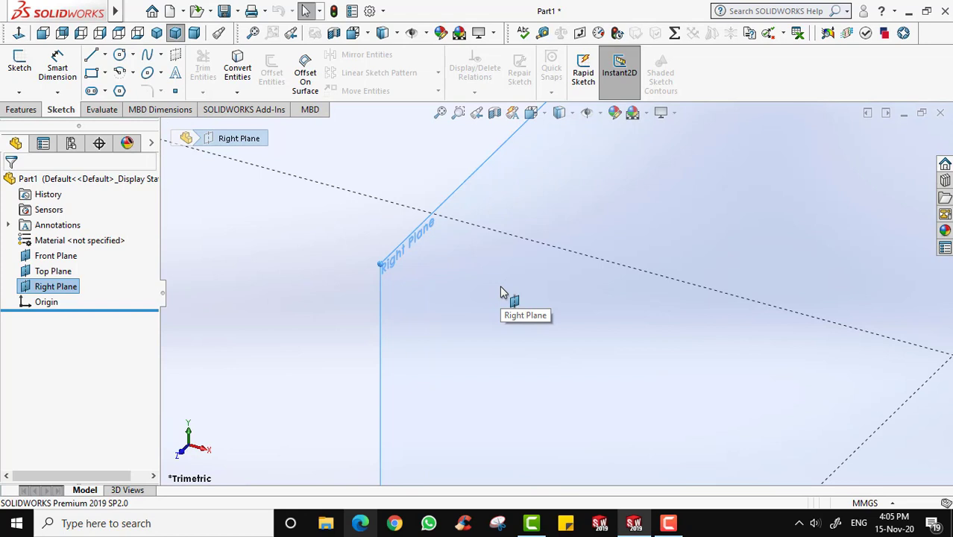
{"action": "scroll", "coordinate": [502, 291], "scroll_direction": "down", "scroll_amount": 3}
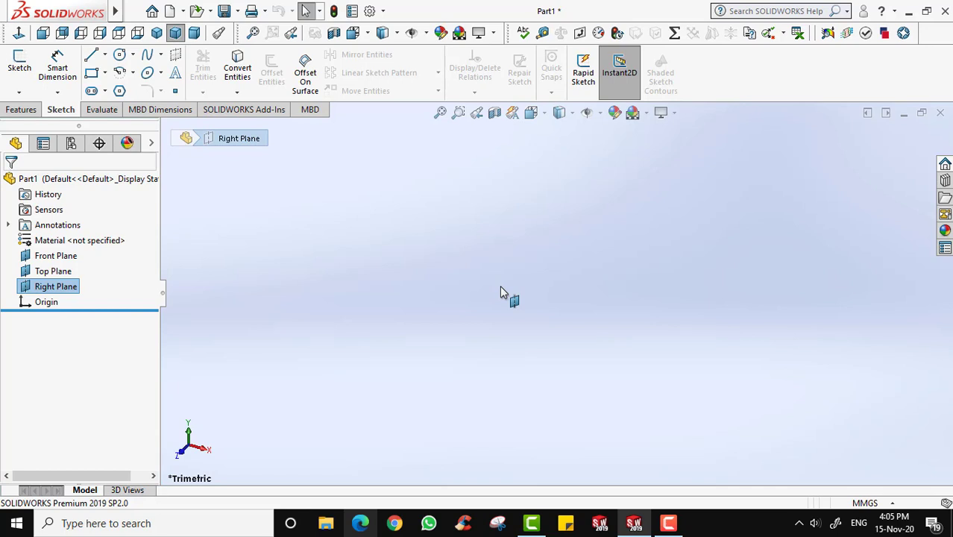
{"action": "left_click", "coordinate": [440, 115]}
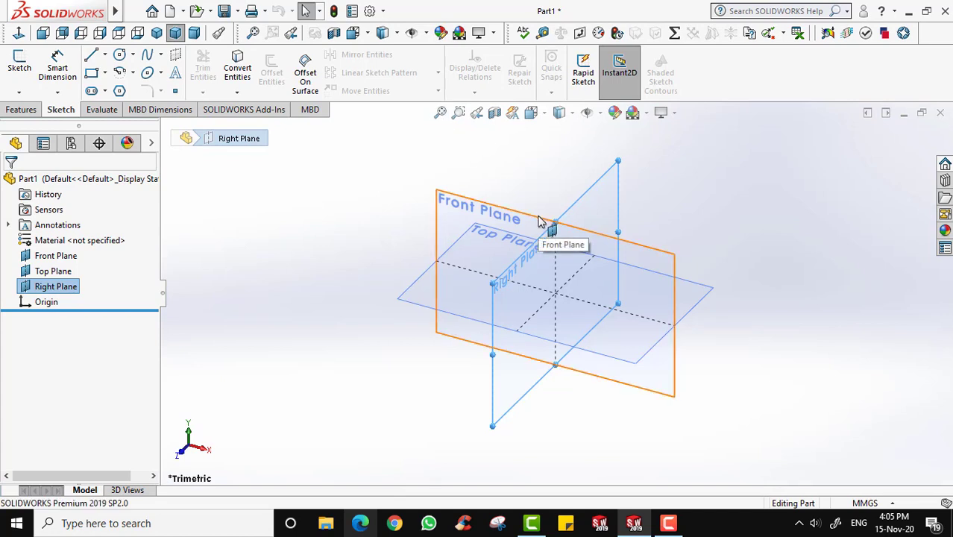
{"action": "scroll", "coordinate": [511, 302], "scroll_direction": "down", "scroll_amount": 5}
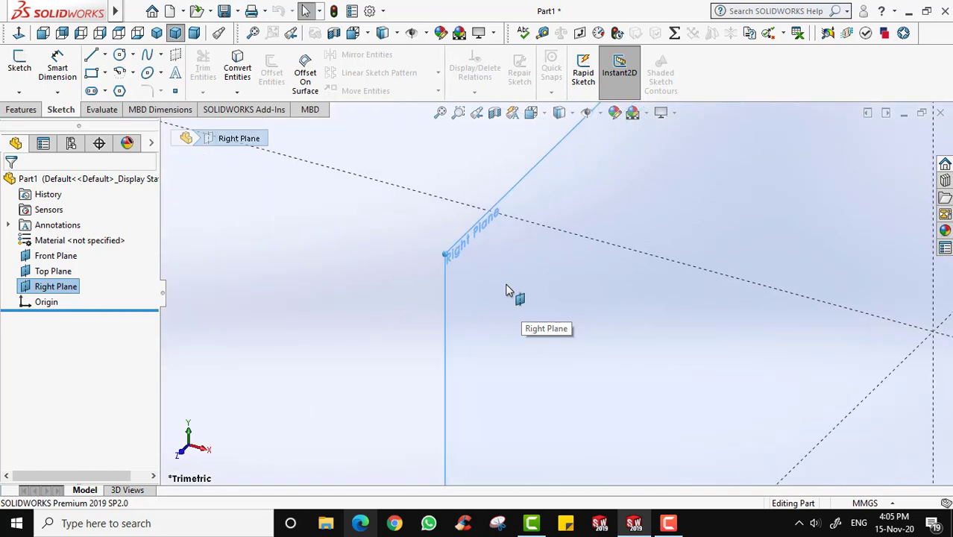
{"action": "scroll", "coordinate": [506, 291], "scroll_direction": "down", "scroll_amount": 3}
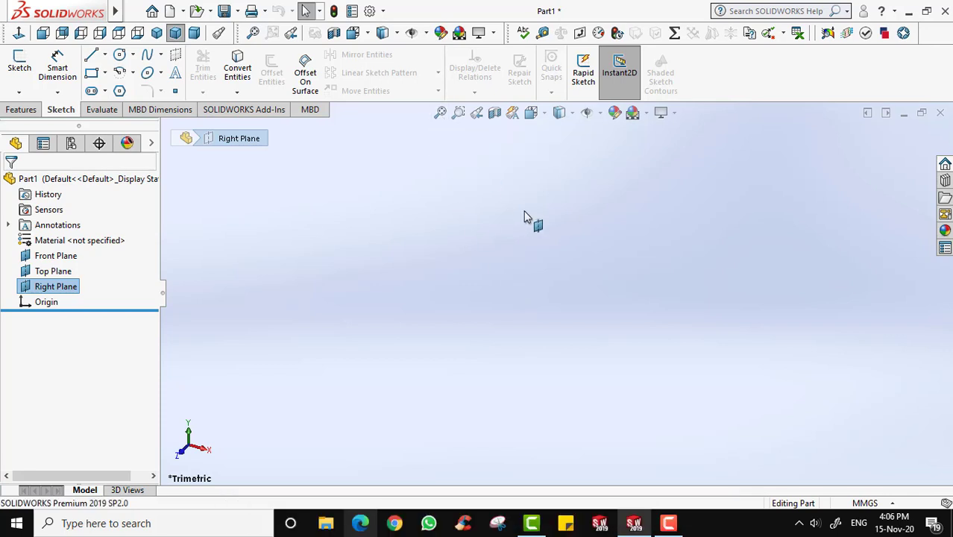
{"action": "key", "text": "f"}
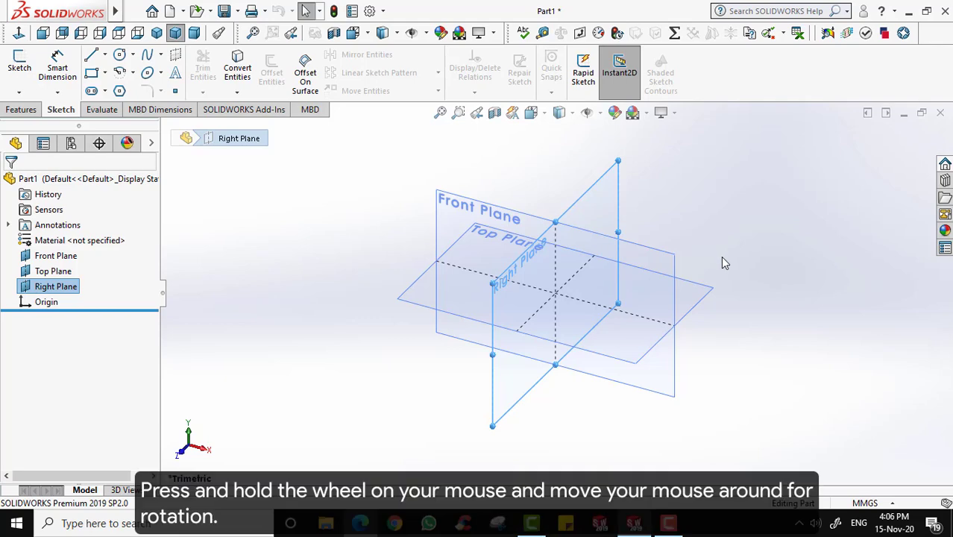
Rotate the view of the planes freely and try the Isometric, Trimetric and Dimetric orientations, ending in Trimetric.
{"action": "middle_click_drag", "start_coordinate": [722, 262], "coordinate": [617, 283]}
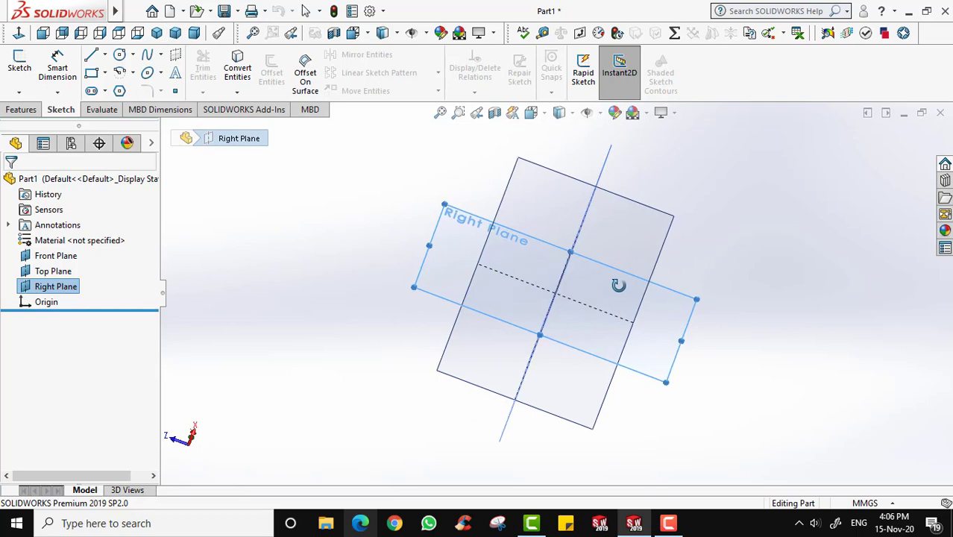
{"action": "middle_click_drag", "start_coordinate": [571, 239], "coordinate": [620, 220]}
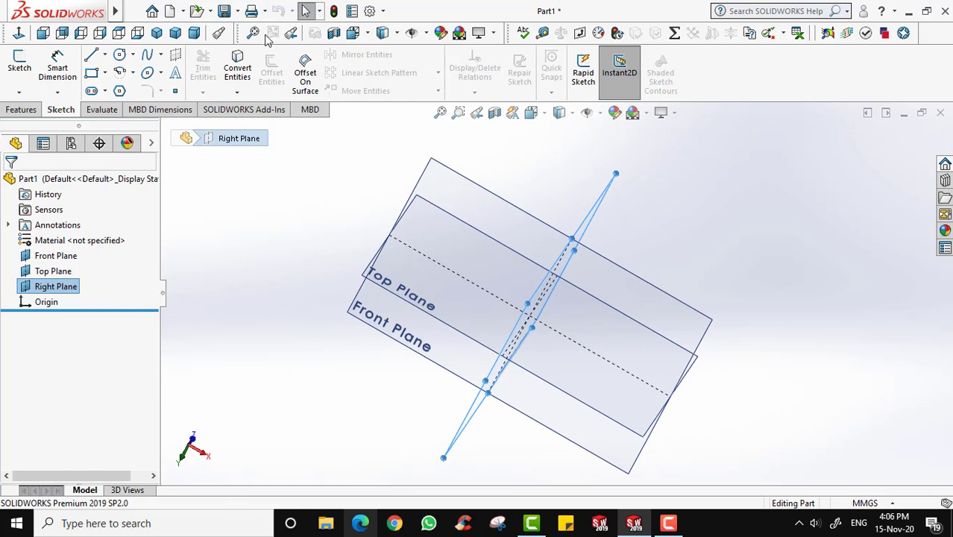
{"action": "left_click", "coordinate": [157, 36]}
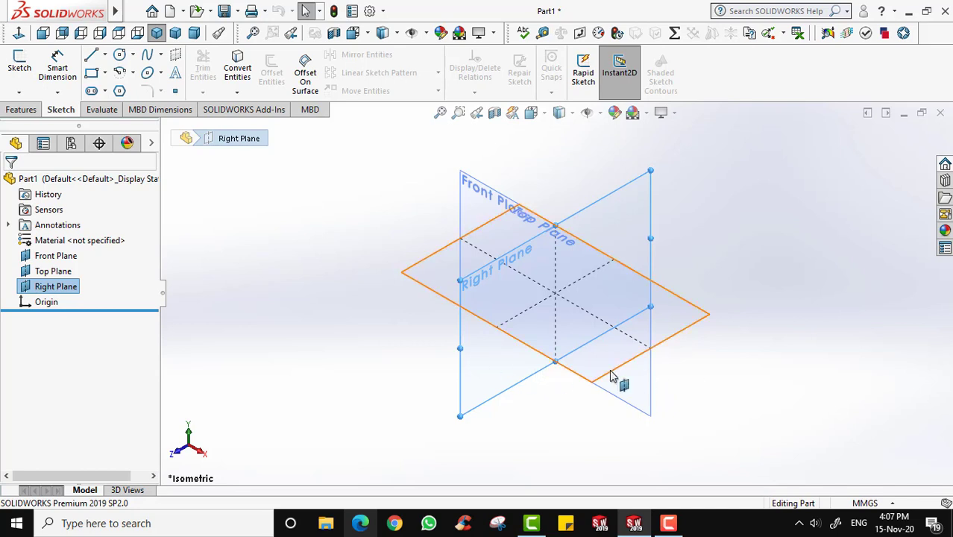
{"action": "left_click", "coordinate": [175, 35]}
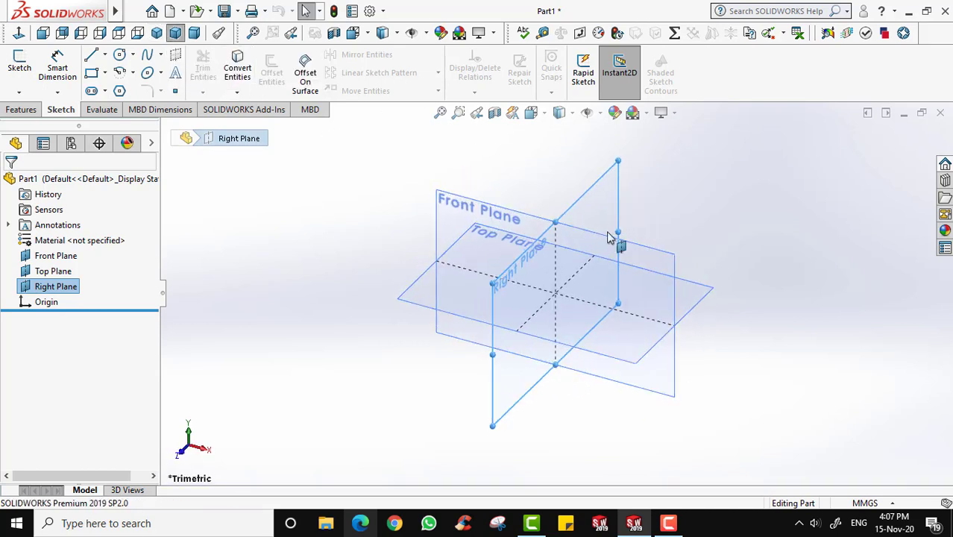
{"action": "left_click", "coordinate": [194, 33]}
{"action": "middle_click_drag", "start_coordinate": [685, 251], "coordinate": [659, 207]}
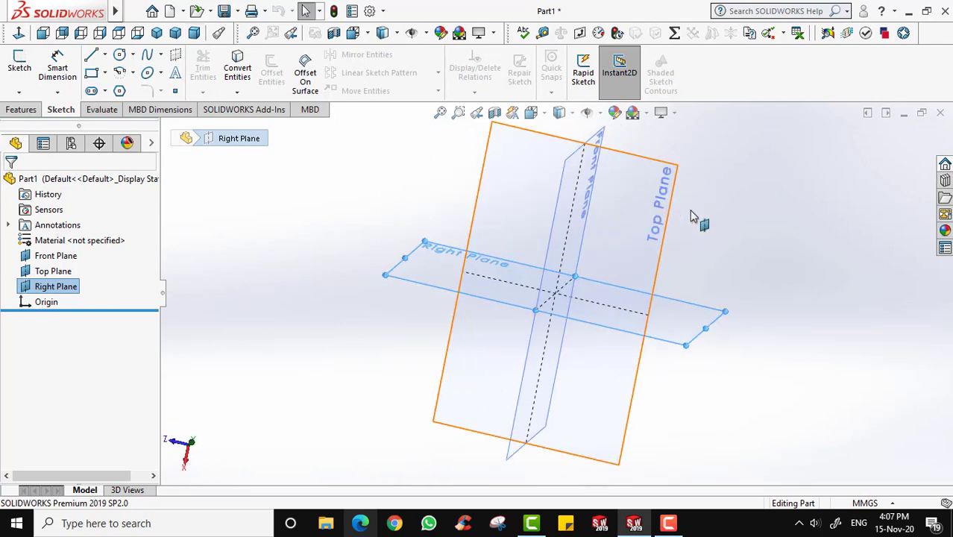
{"action": "left_click", "coordinate": [177, 35]}
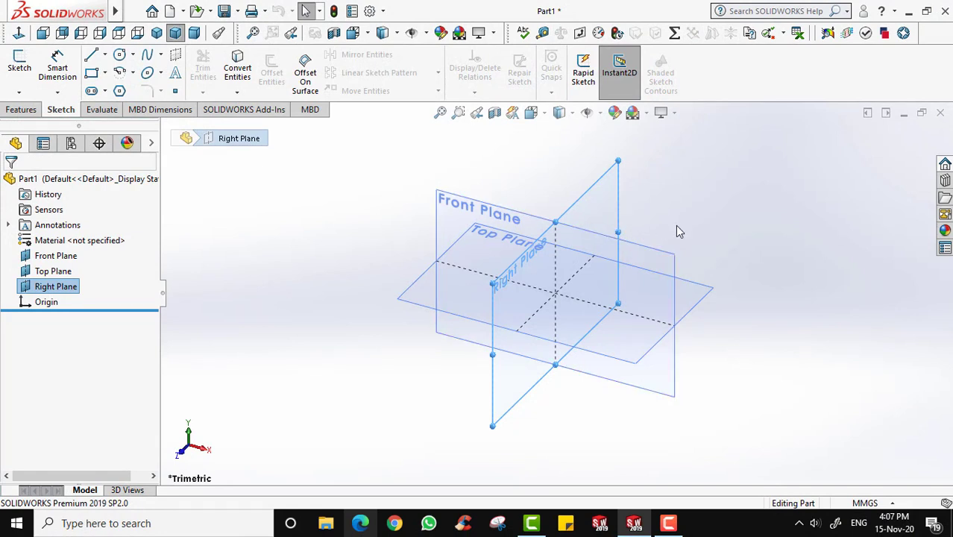
View the planes from the Front, Back, Left, Right, Top and Bottom, and return to the Trimetric orientation.
{"action": "left_click", "coordinate": [45, 36]}
{"action": "left_click", "coordinate": [64, 36]}
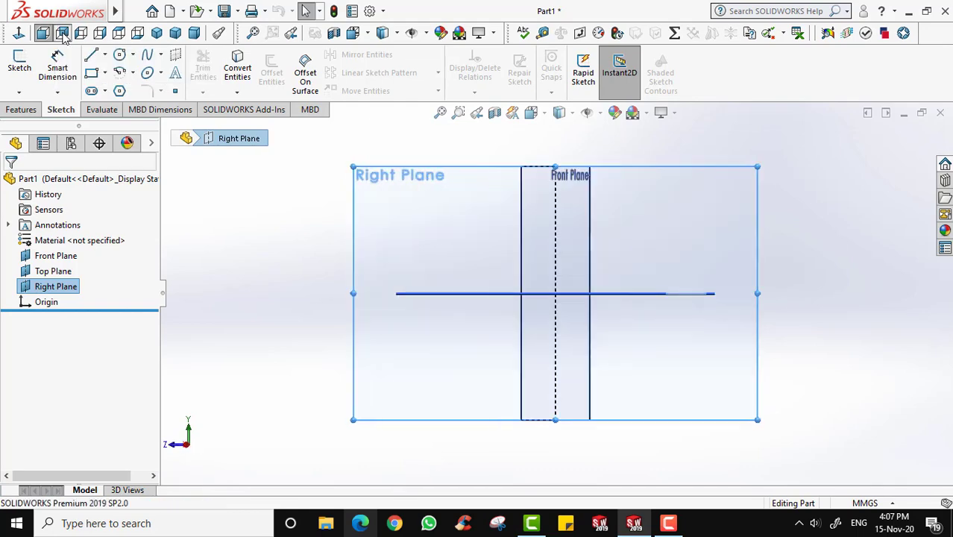
{"action": "left_click", "coordinate": [80, 33]}
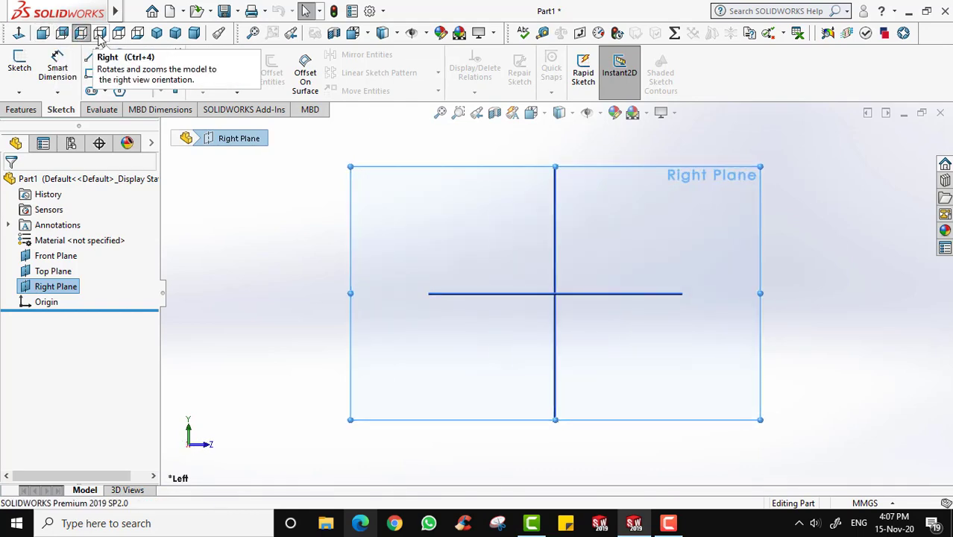
{"action": "left_click", "coordinate": [99, 34]}
{"action": "left_click", "coordinate": [137, 35]}
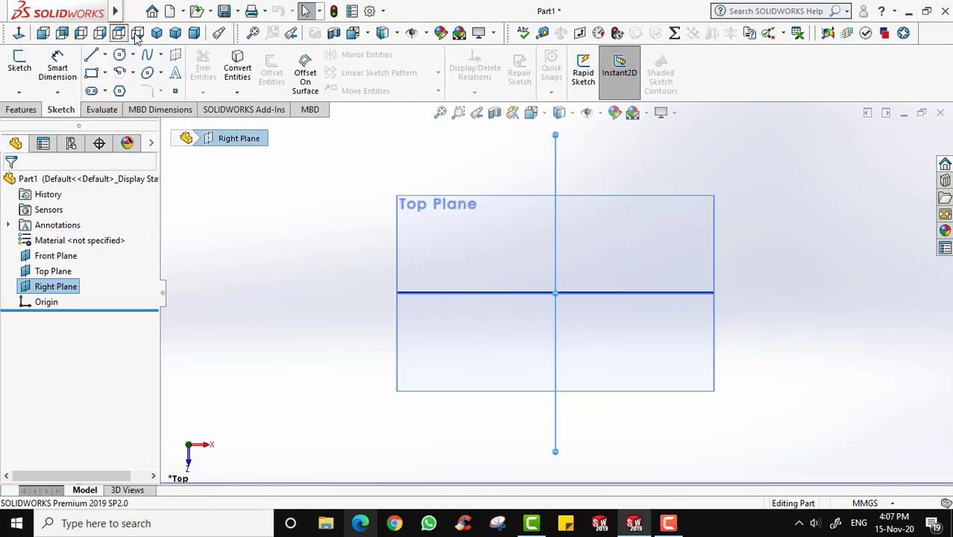
{"action": "left_click", "coordinate": [136, 35]}
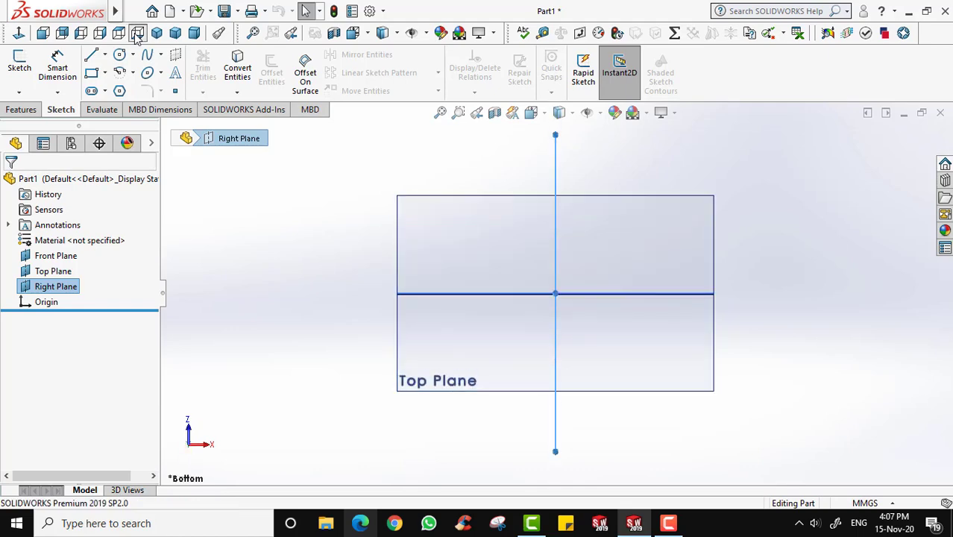
{"action": "left_click", "coordinate": [175, 33]}
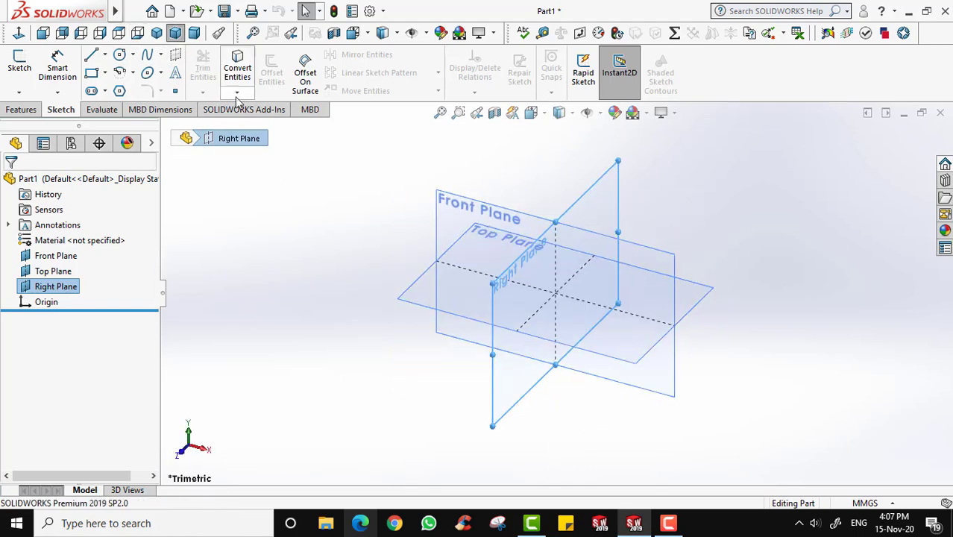
Orient the view normal to the Front Plane, clear the selection and return to the Trimetric orientation.
{"action": "left_click", "coordinate": [446, 206]}
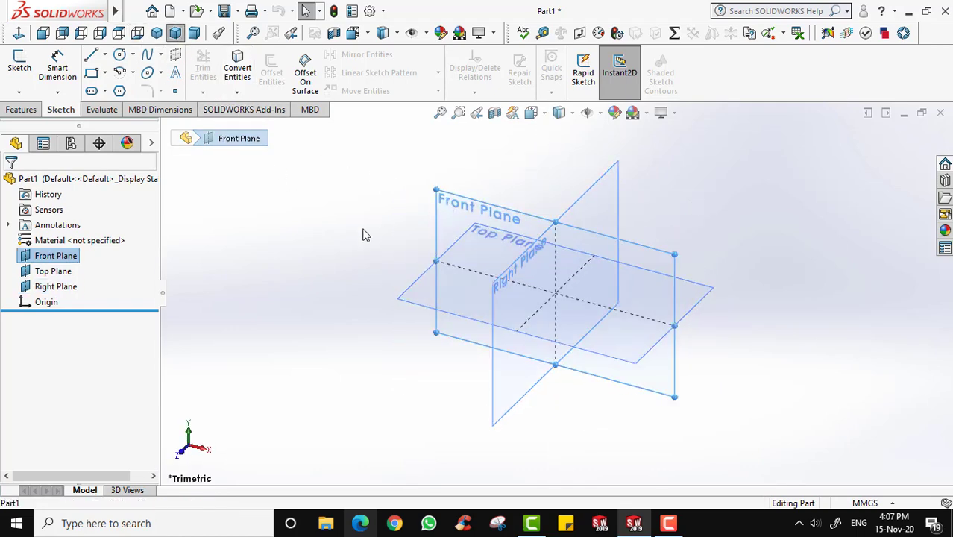
{"action": "left_click", "coordinate": [20, 35]}
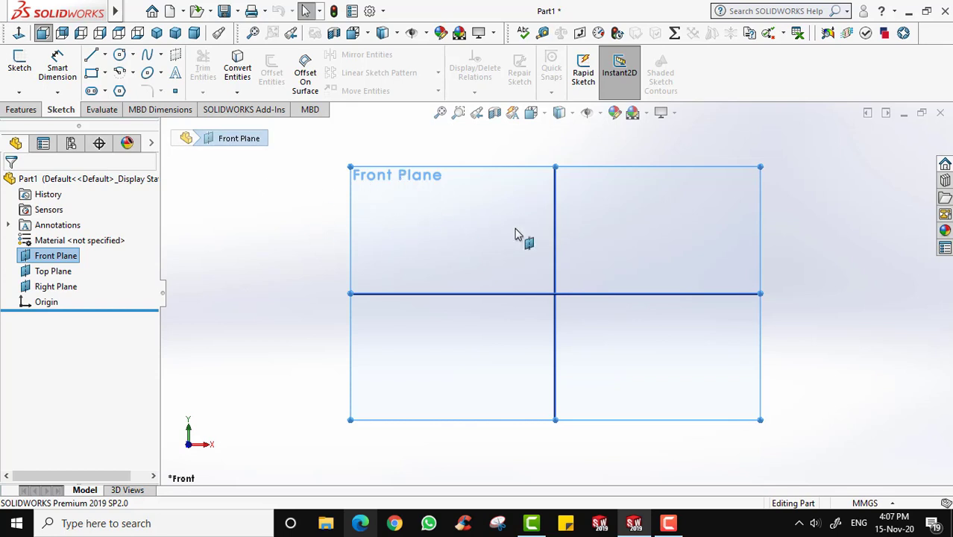
{"action": "left_click", "coordinate": [334, 211]}
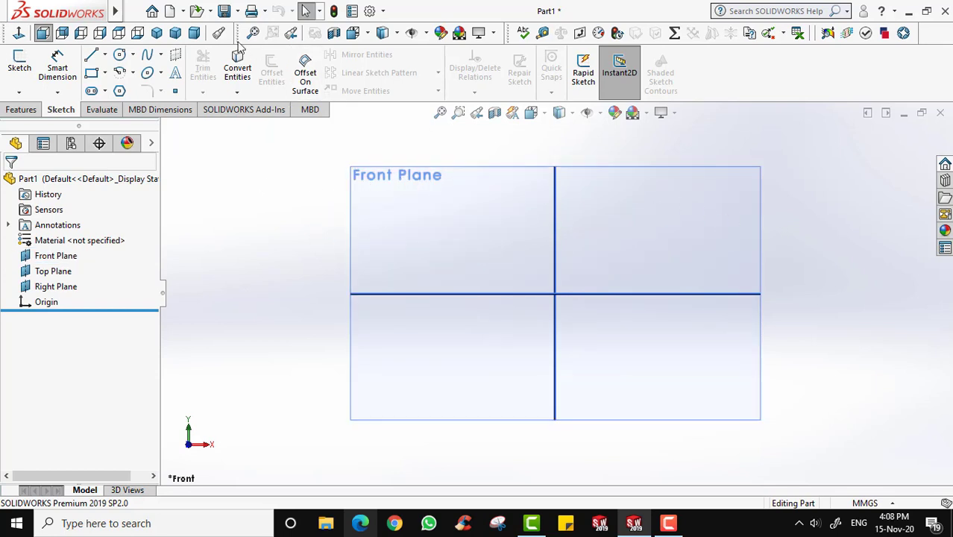
{"action": "left_click", "coordinate": [176, 33]}
Orient the view normal to the Top Plane, return to the Trimetric orientation and clear the selection.
{"action": "left_click", "coordinate": [451, 287]}
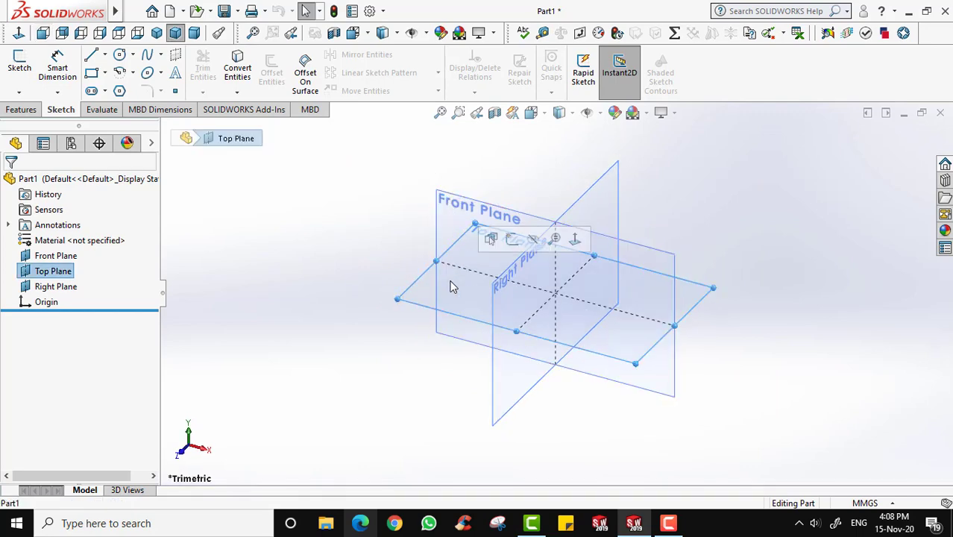
{"action": "left_click", "coordinate": [21, 35]}
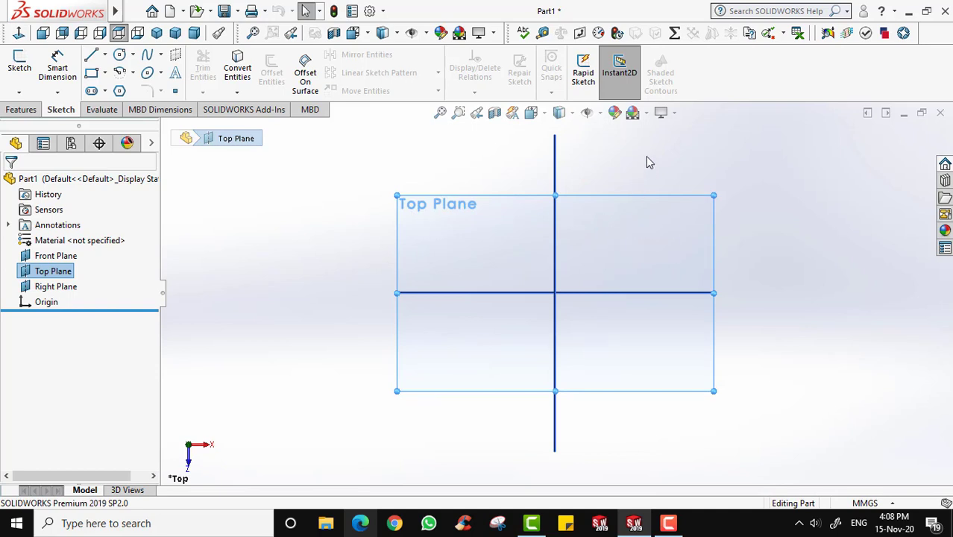
{"action": "left_click", "coordinate": [175, 33]}
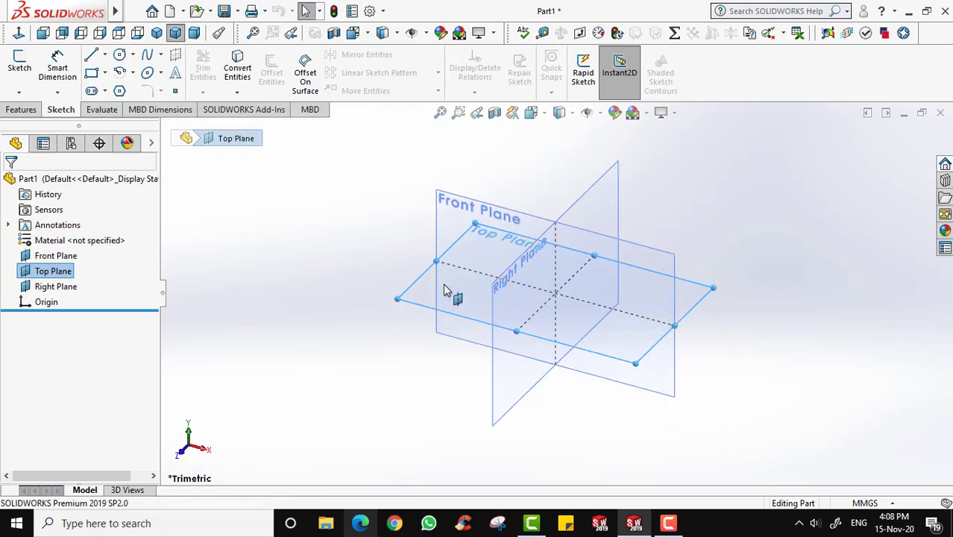
{"action": "left_click", "coordinate": [390, 221]}
Start a sketch on the Front Plane and clear the plane selection.
{"action": "left_click", "coordinate": [449, 210]}
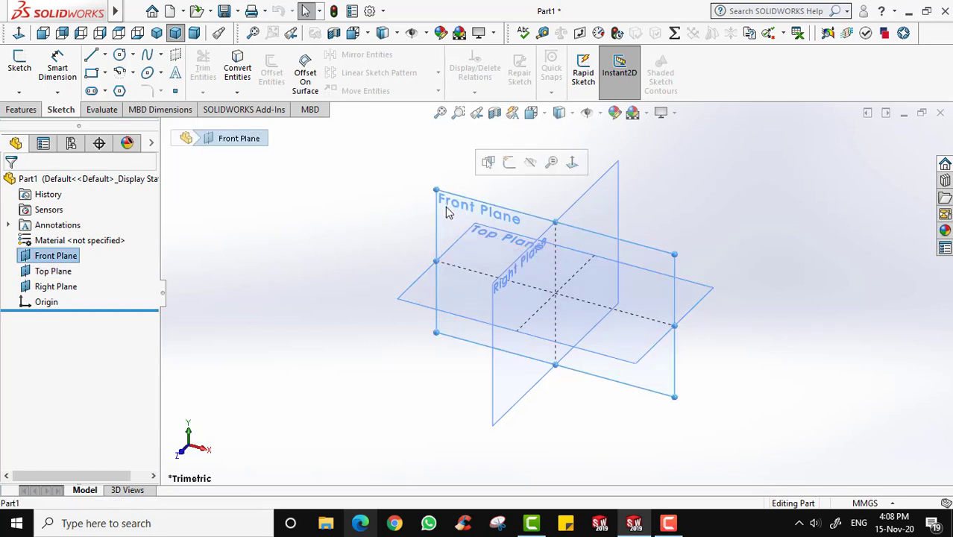
{"action": "left_click", "coordinate": [11, 63]}
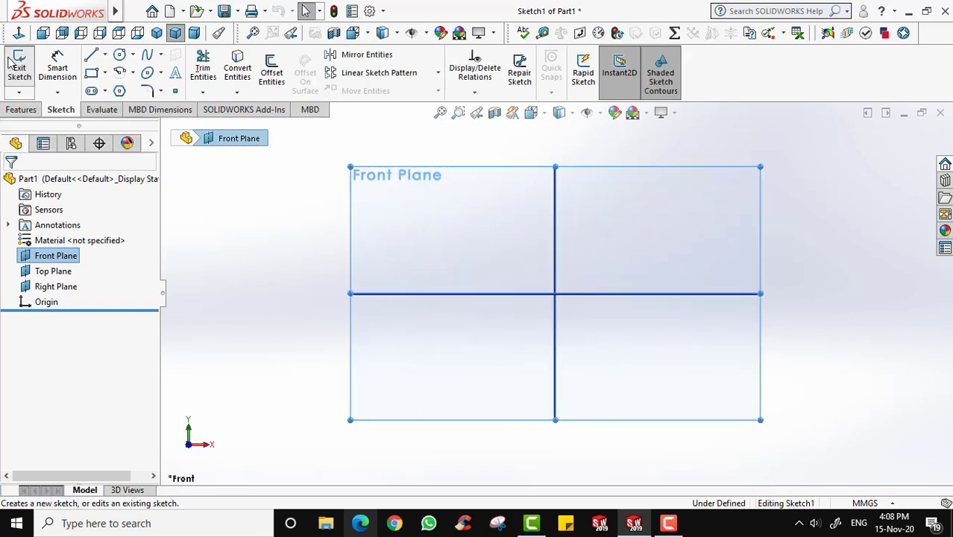
{"action": "left_click", "coordinate": [340, 282]}
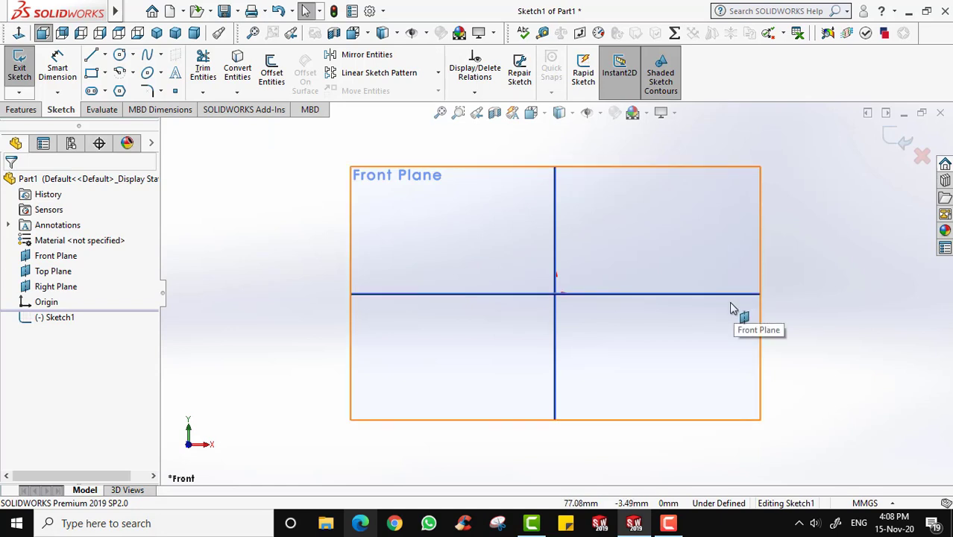
Hide the Front Plane, Top Plane and Right Plane in the graphics area.
{"action": "left_click", "coordinate": [54, 258]}
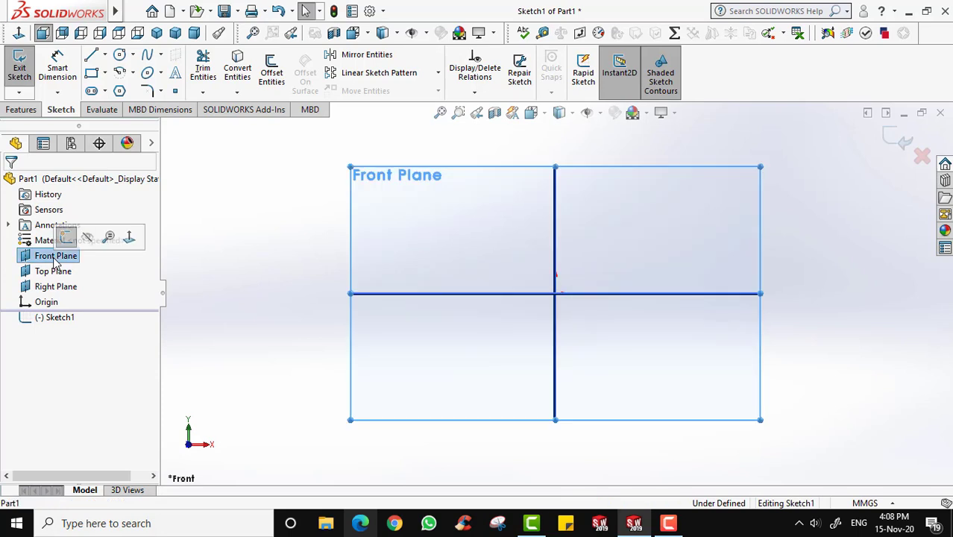
{"action": "left_click", "coordinate": [88, 238]}
{"action": "left_click", "coordinate": [54, 271]}
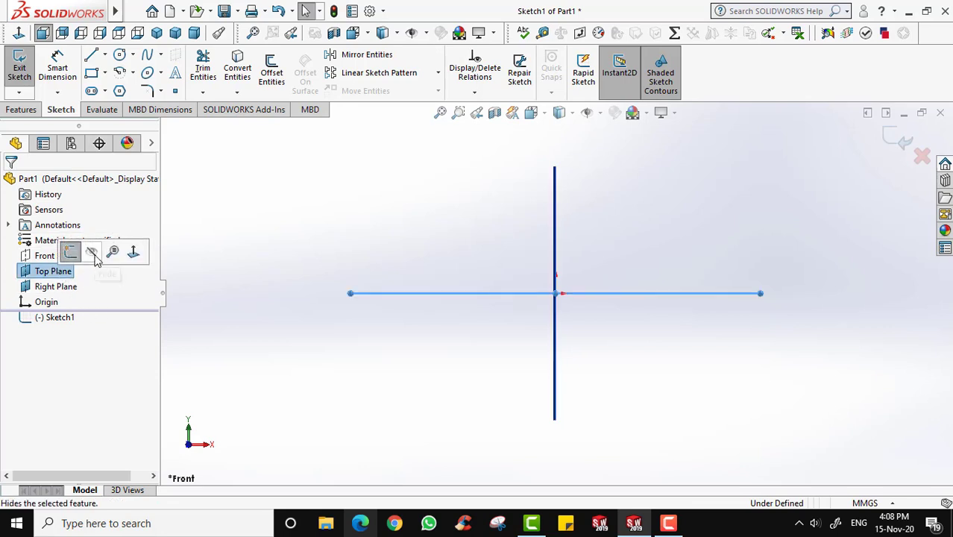
{"action": "left_click", "coordinate": [92, 254]}
{"action": "left_click", "coordinate": [54, 286]}
{"action": "left_click", "coordinate": [91, 268]}
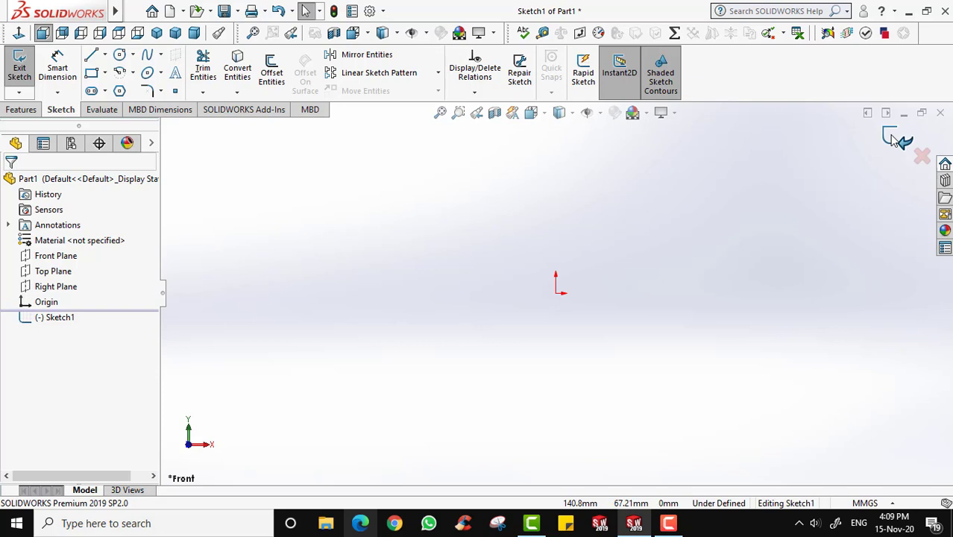
Exit the empty sketch and start a new sketch on the Front Plane.
{"action": "left_click", "coordinate": [20, 80]}
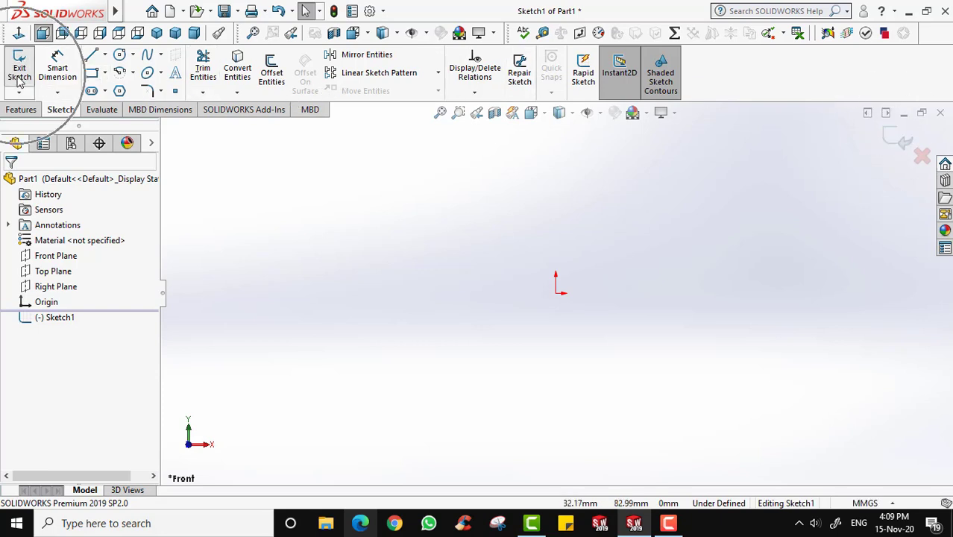
{"action": "left_click", "coordinate": [889, 142]}
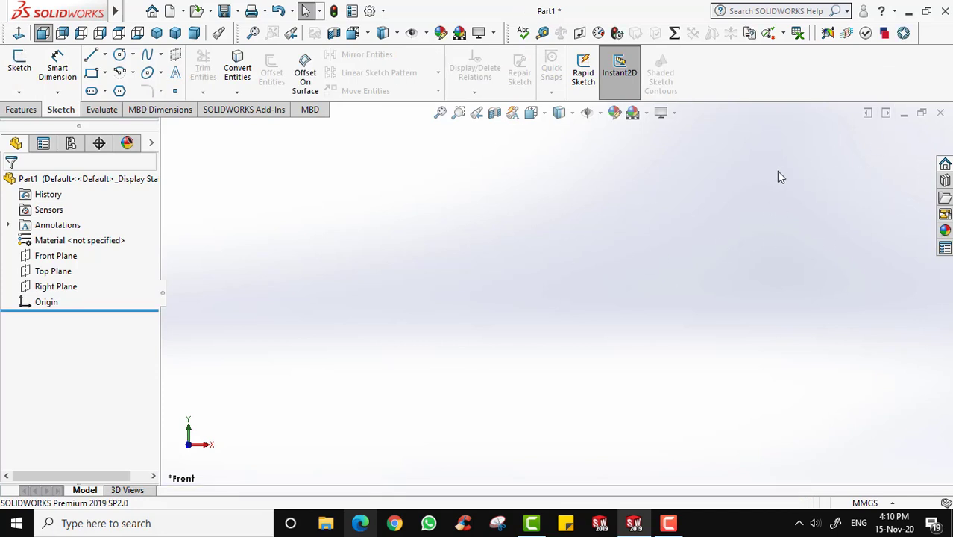
{"action": "left_click", "coordinate": [65, 260]}
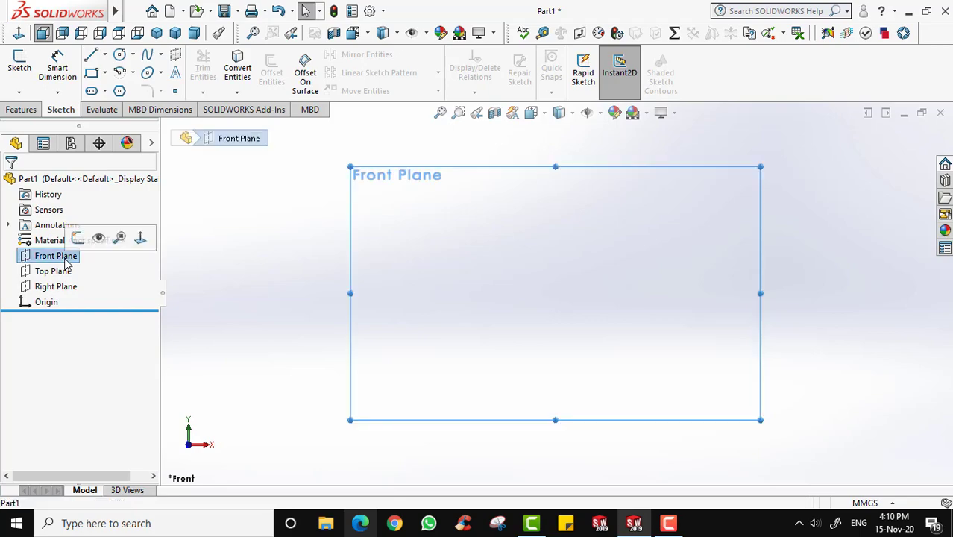
{"action": "left_click", "coordinate": [20, 63]}
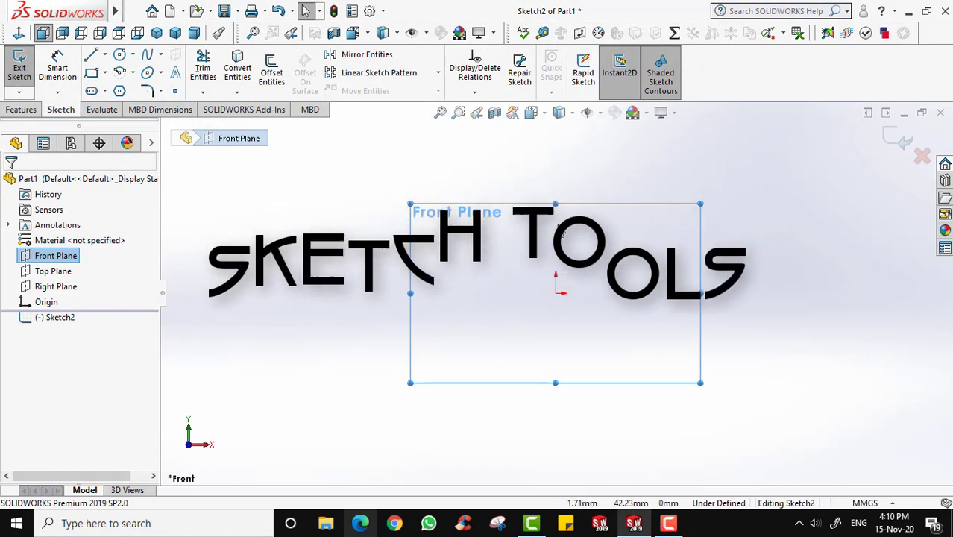
Clear the plane selection and sketch a long horizontal line below the origin, extending to both sides of it.
{"action": "left_click", "coordinate": [428, 175]}
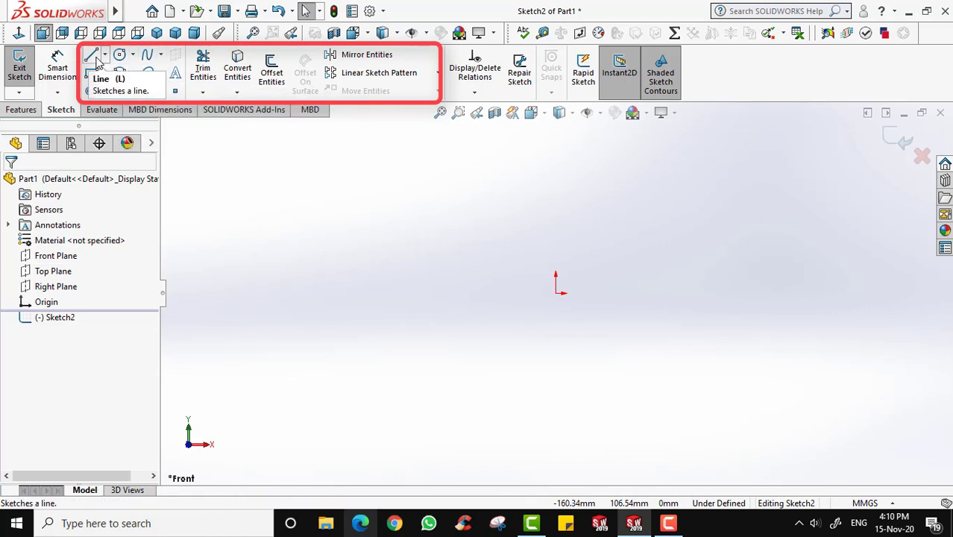
{"action": "left_click", "coordinate": [92, 57]}
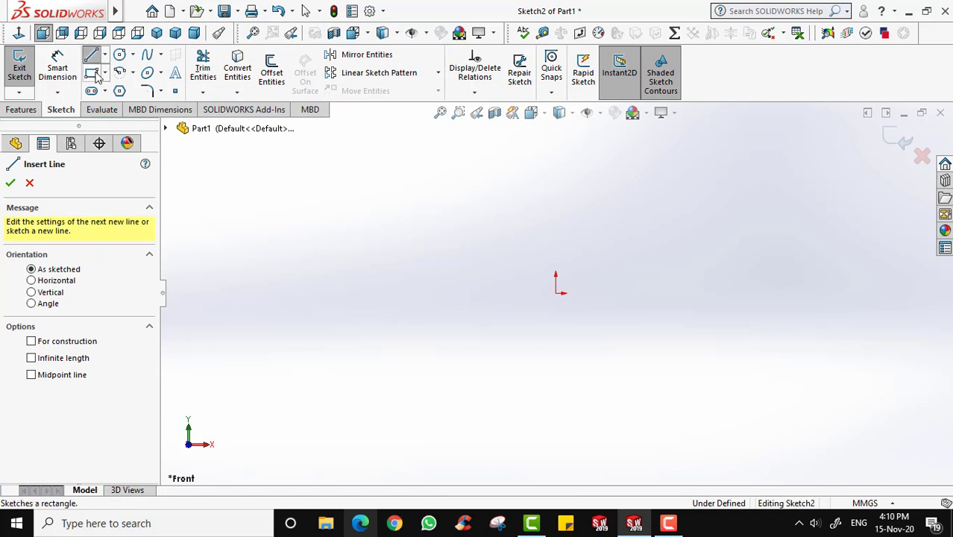
{"action": "left_click", "coordinate": [354, 371]}
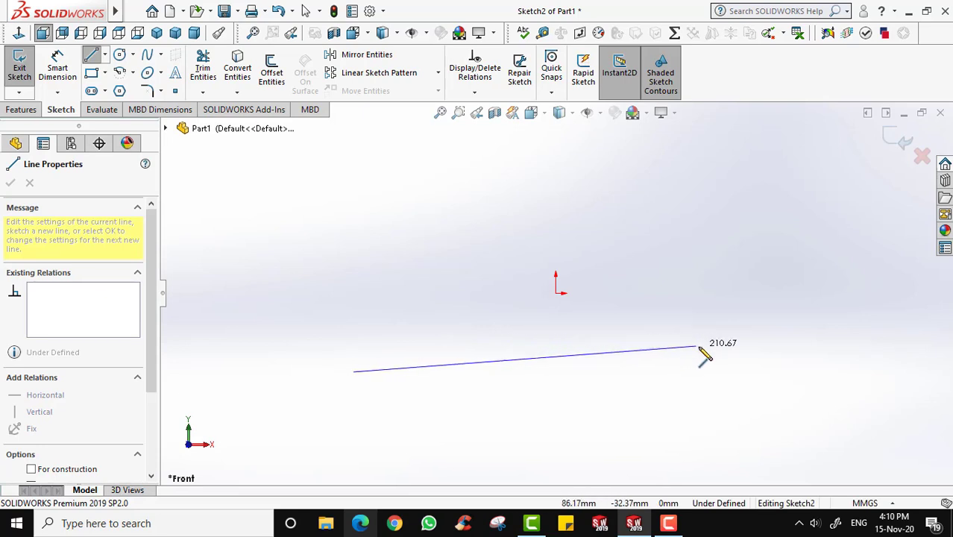
{"action": "left_click", "coordinate": [762, 371]}
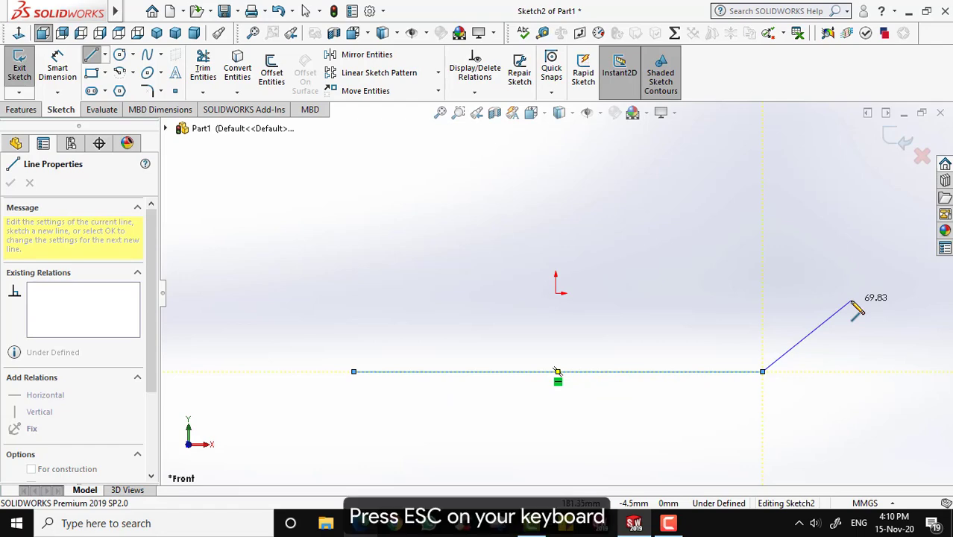
{"action": "key", "text": "Escape"}
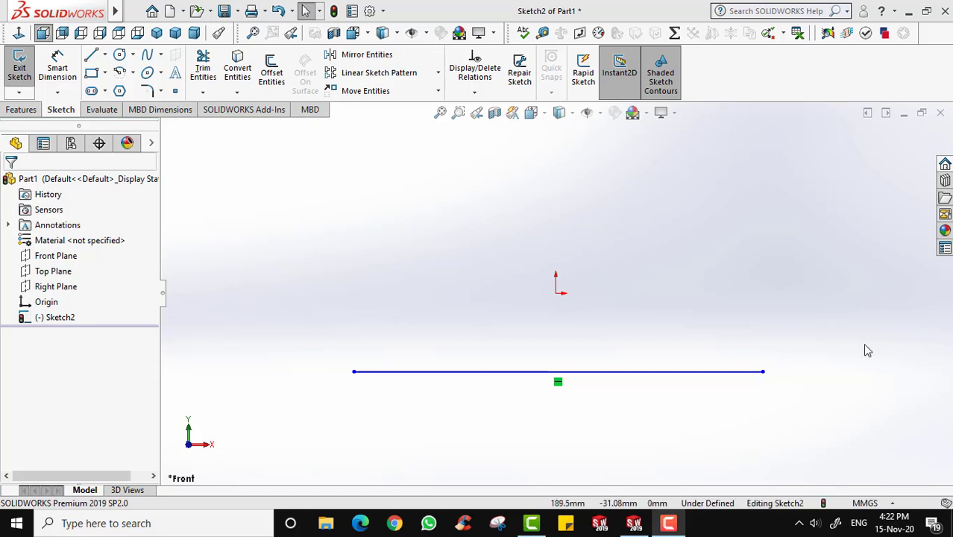
Sketch a separate vertical line above and to the left of the horizontal line's left end.
{"action": "left_click", "coordinate": [92, 58]}
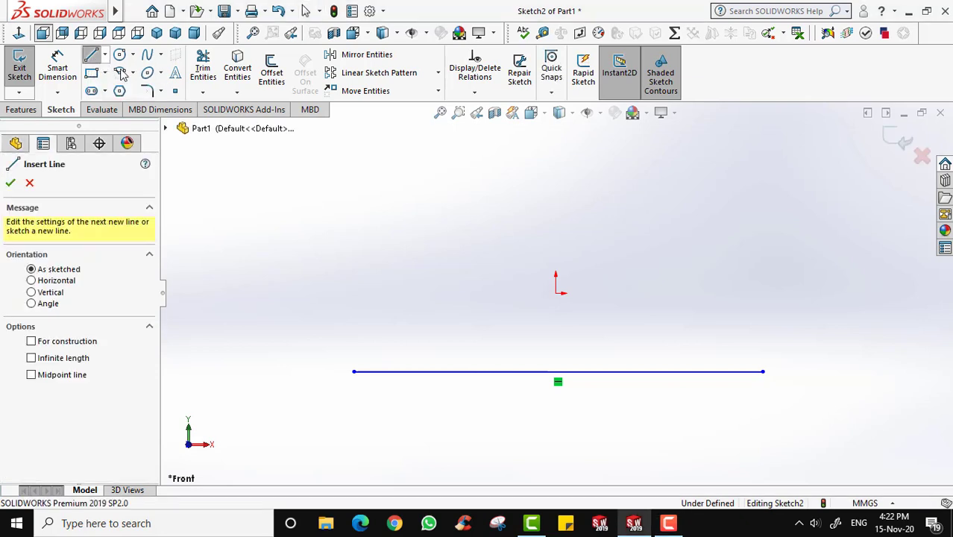
{"action": "left_click", "coordinate": [303, 340]}
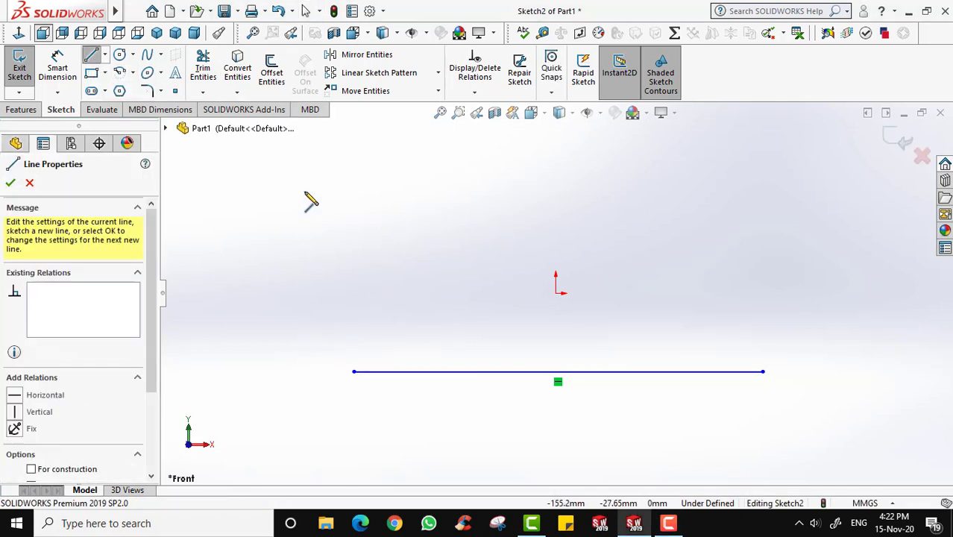
{"action": "left_click", "coordinate": [303, 166]}
{"action": "key", "text": "Escape"}
{"action": "key", "text": "Escape"}
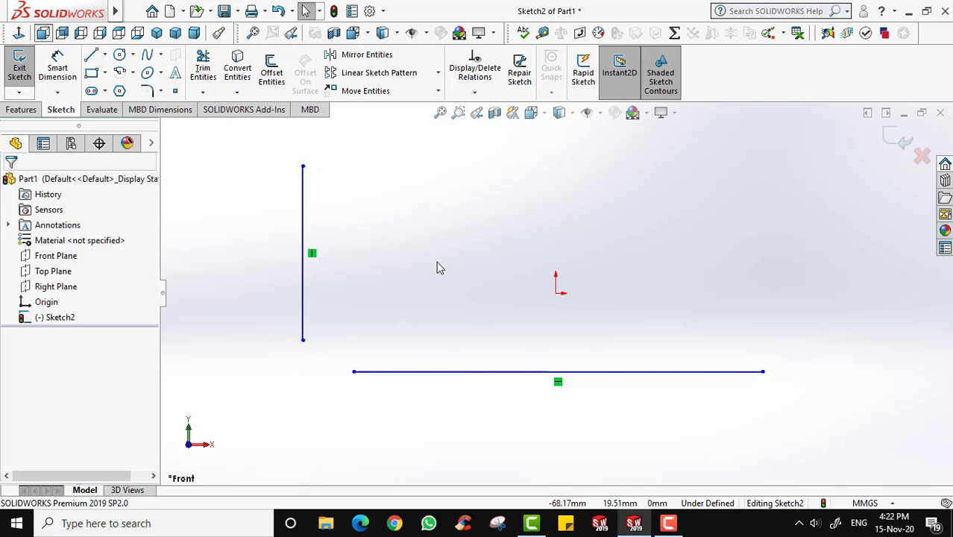
Sketch a horizontal line starting at the origin and running to the right.
{"action": "left_click", "coordinate": [91, 54]}
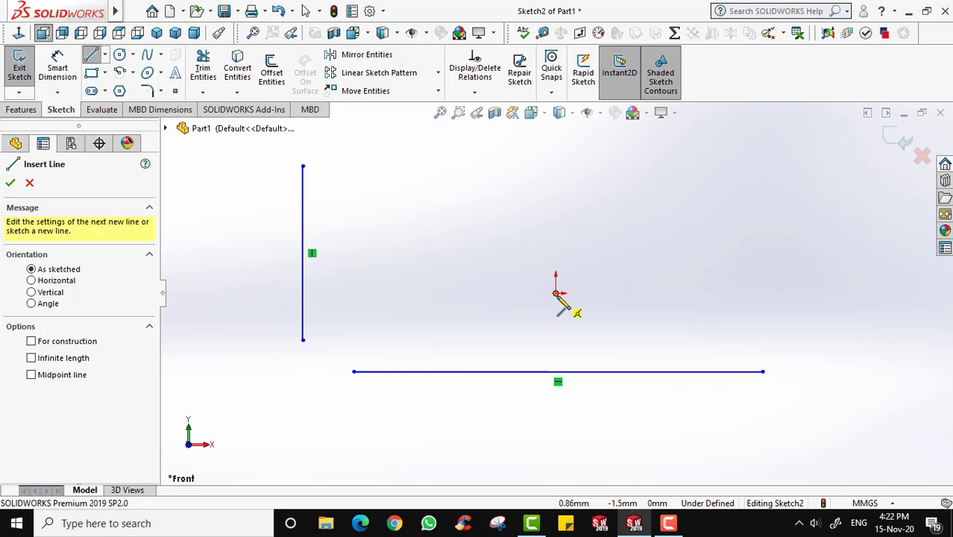
{"action": "left_click", "coordinate": [556, 293]}
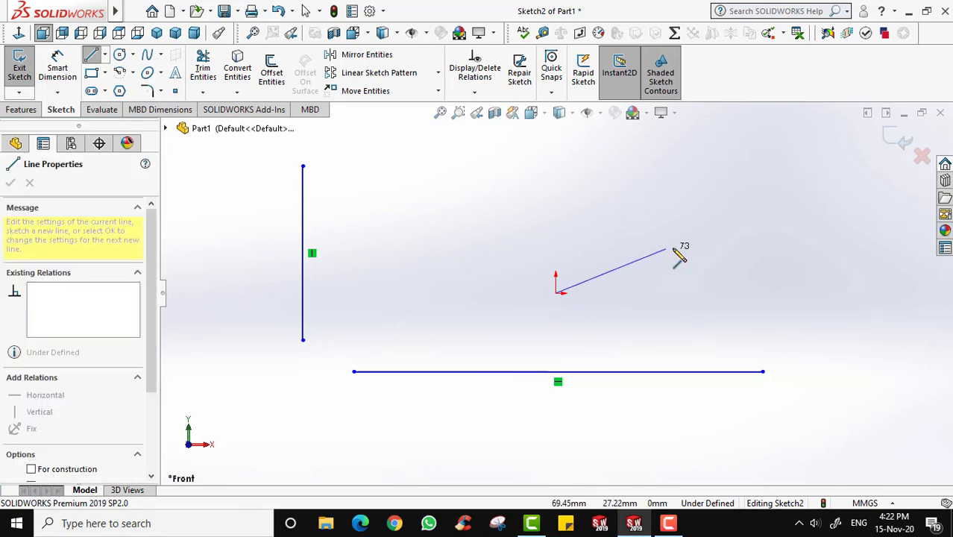
{"action": "left_click", "coordinate": [856, 293]}
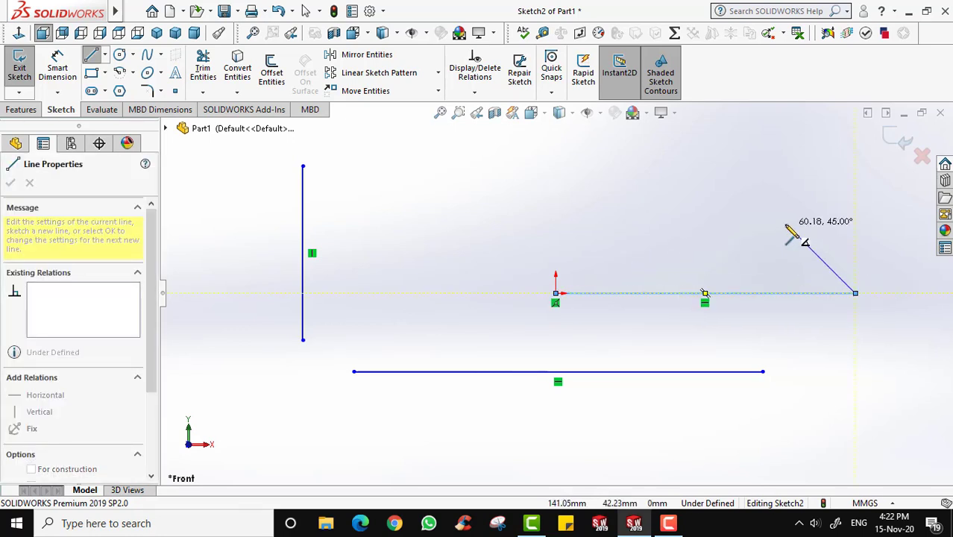
{"action": "key", "text": "Escape"}
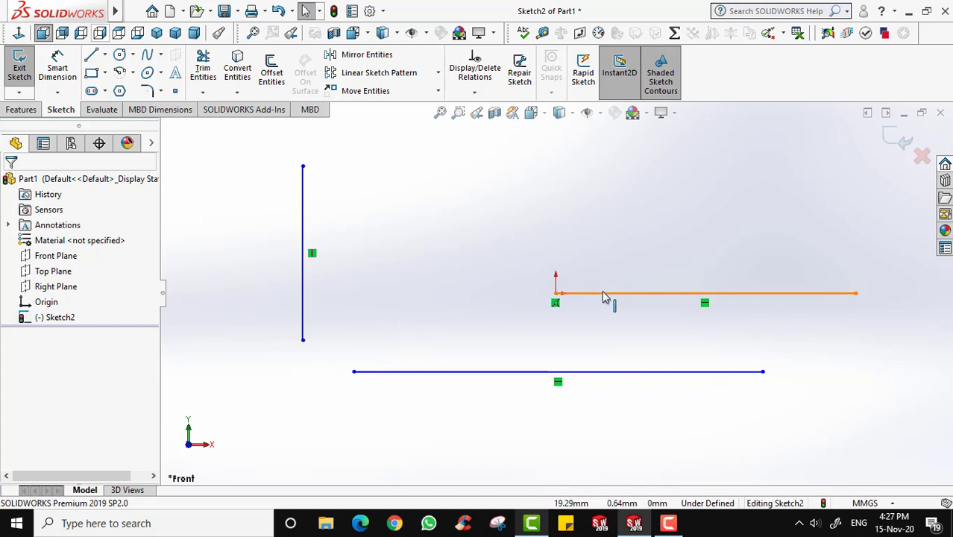
Sketch a vertical line about 126 mm long upward from the lower horizontal line, ending level with the left vertical line's upper endpoint.
{"action": "left_click", "coordinate": [91, 55]}
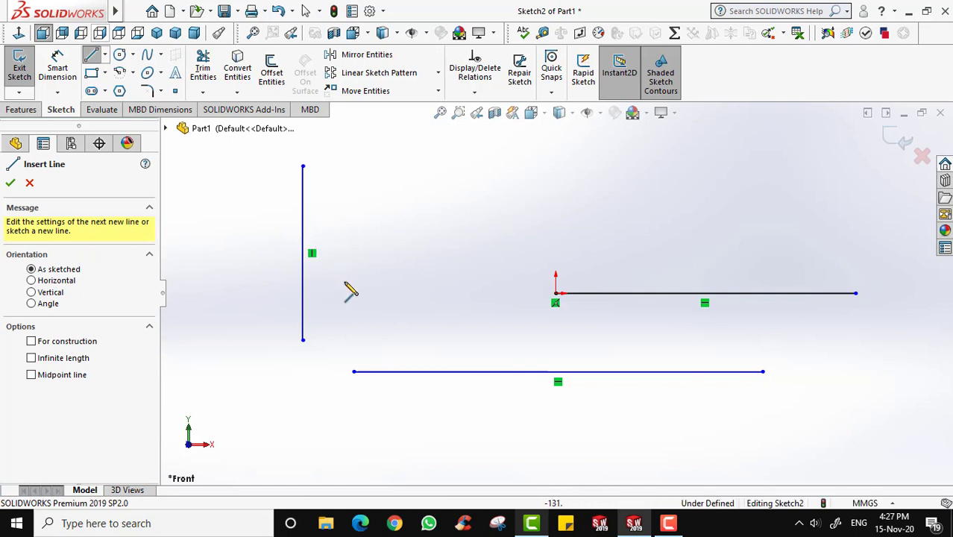
{"action": "left_click", "coordinate": [450, 371]}
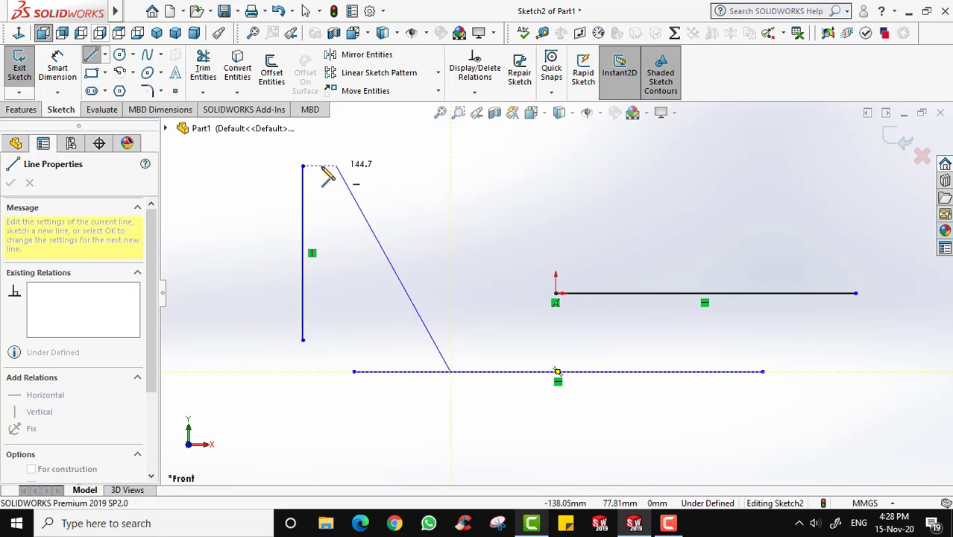
{"action": "left_click", "coordinate": [450, 164]}
{"action": "key", "text": "Escape"}
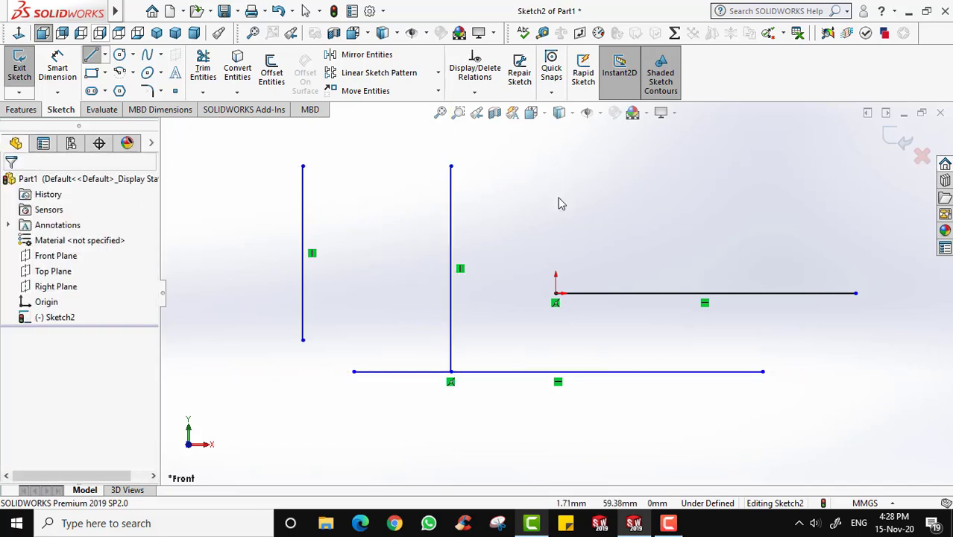
Inspect the newest vertical line, the horizontal line it stands on and the upper endpoints of both vertical lines.
{"action": "left_click", "coordinate": [450, 296]}
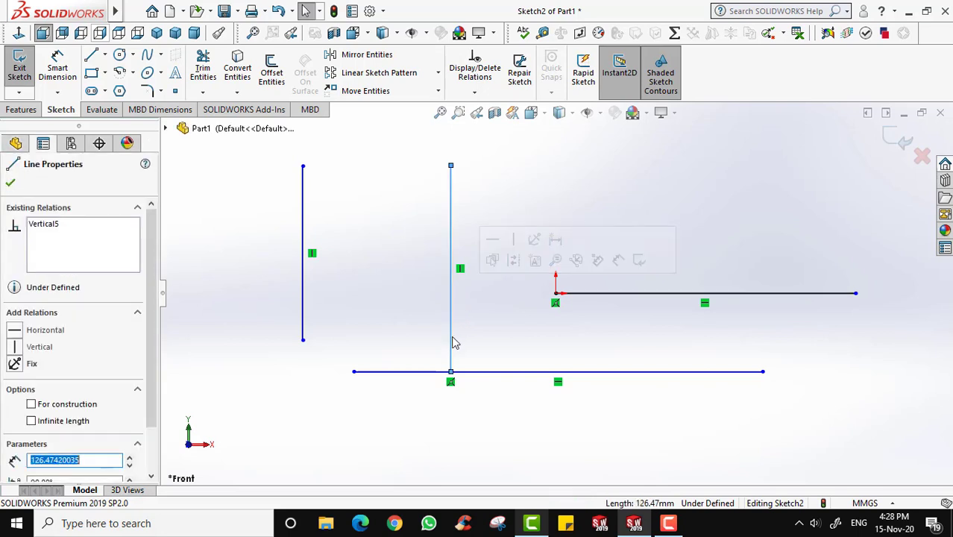
{"action": "left_click", "coordinate": [497, 372]}
{"action": "left_click", "coordinate": [493, 240]}
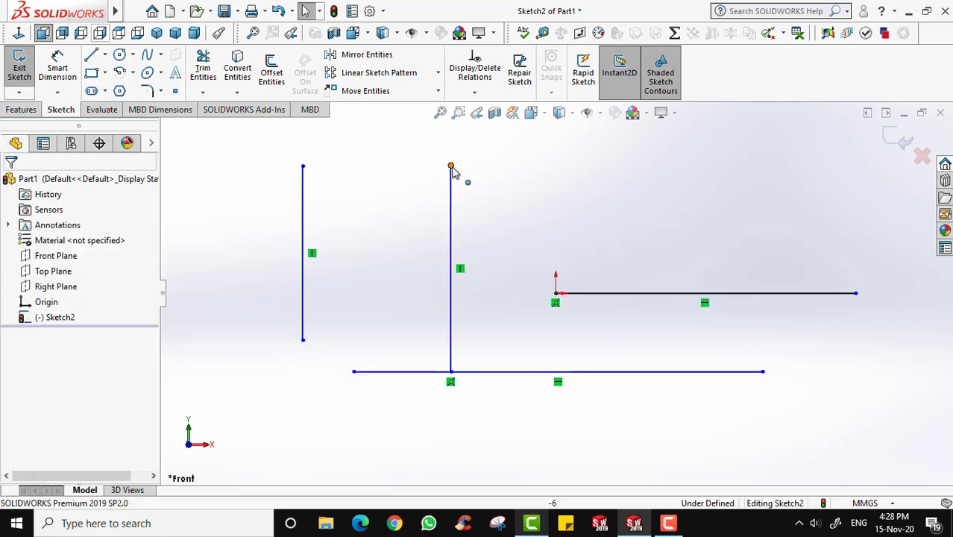
{"action": "left_click", "coordinate": [451, 165]}
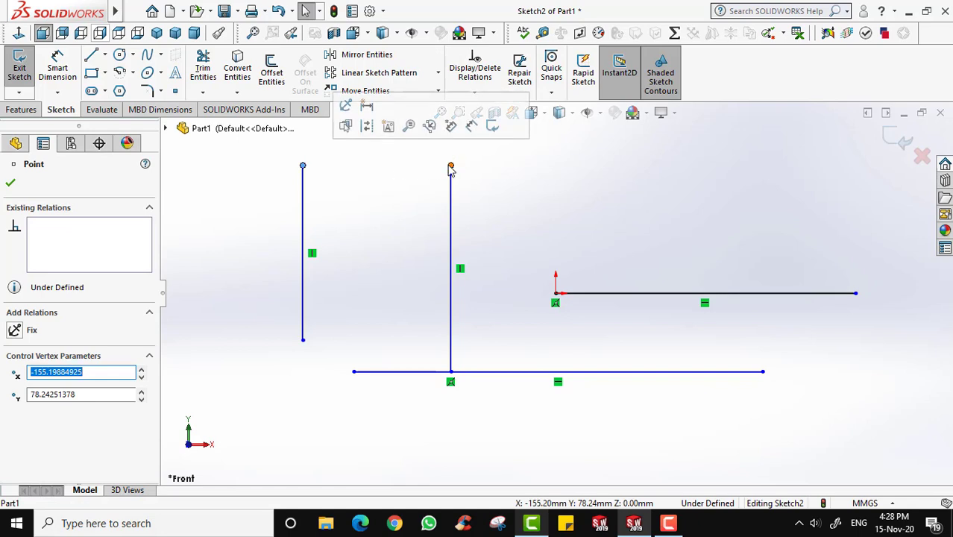
{"action": "left_click", "coordinate": [304, 166]}
{"action": "left_click", "coordinate": [451, 165]}
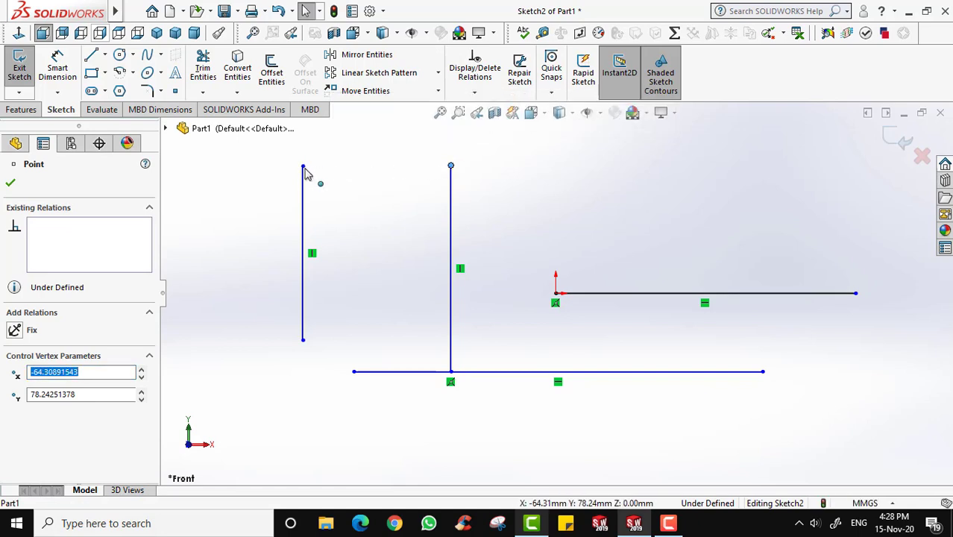
{"action": "left_click", "coordinate": [303, 166]}
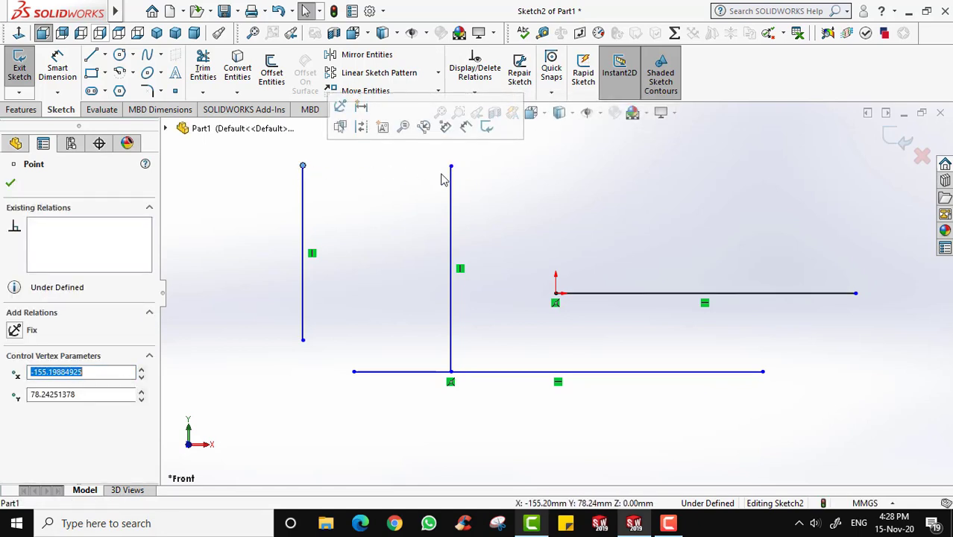
{"action": "left_click", "coordinate": [351, 184]}
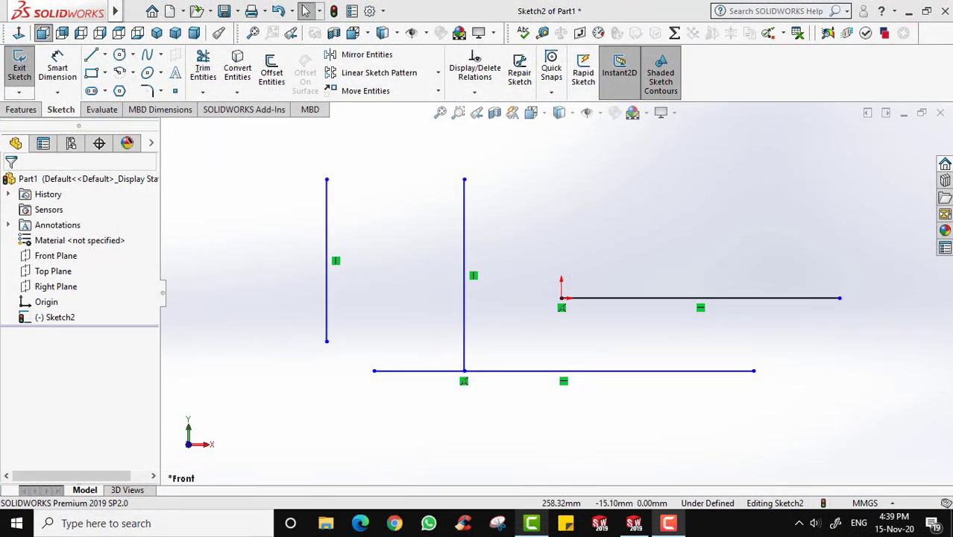
Zoom the sketch view in and out and shift the lines upward to leave free space below them.
{"action": "scroll", "coordinate": [804, 314], "scroll_direction": "up", "scroll_amount": 3}
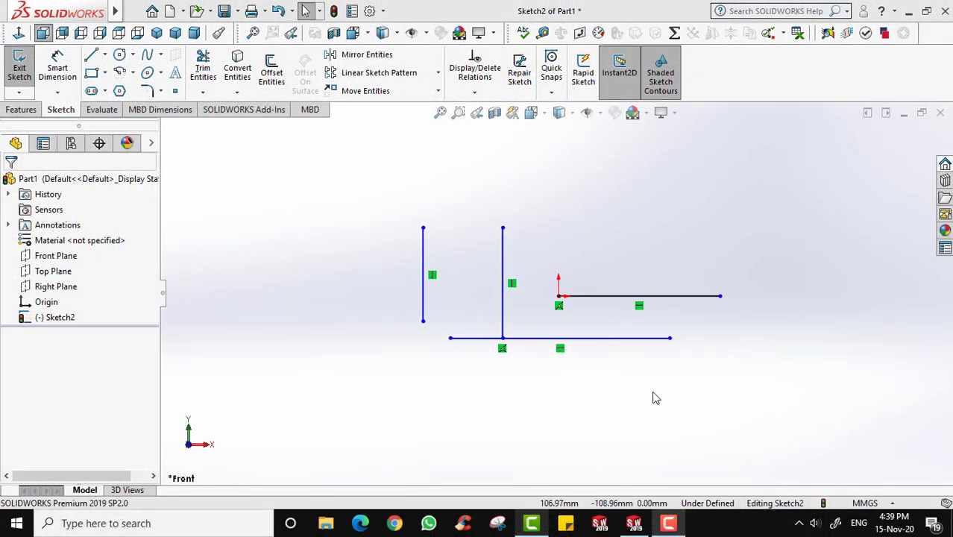
{"action": "scroll", "coordinate": [654, 396], "scroll_direction": "down", "scroll_amount": 2}
{"action": "scroll", "coordinate": [532, 389], "scroll_direction": "up", "scroll_amount": 1}
{"action": "scroll", "coordinate": [469, 376], "scroll_direction": "down", "scroll_amount": 1}
{"action": "scroll", "coordinate": [470, 361], "scroll_direction": "up", "scroll_amount": 1}
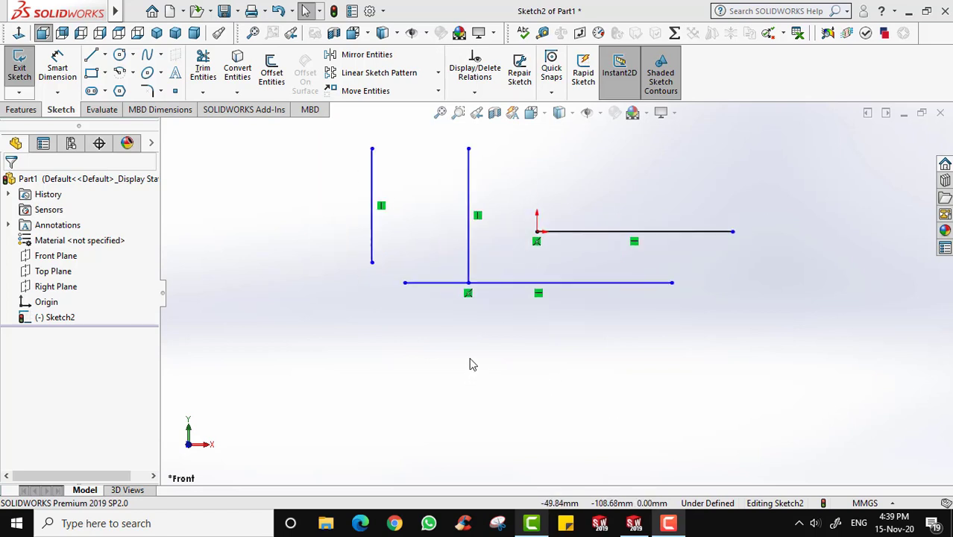
{"action": "scroll", "coordinate": [573, 299], "scroll_direction": "down", "scroll_amount": 1}
{"action": "scroll", "coordinate": [579, 287], "scroll_direction": "up", "scroll_amount": 1}
{"action": "scroll", "coordinate": [579, 287], "scroll_direction": "down", "scroll_amount": 1}
{"action": "scroll", "coordinate": [574, 230], "scroll_direction": "up", "scroll_amount": 1}
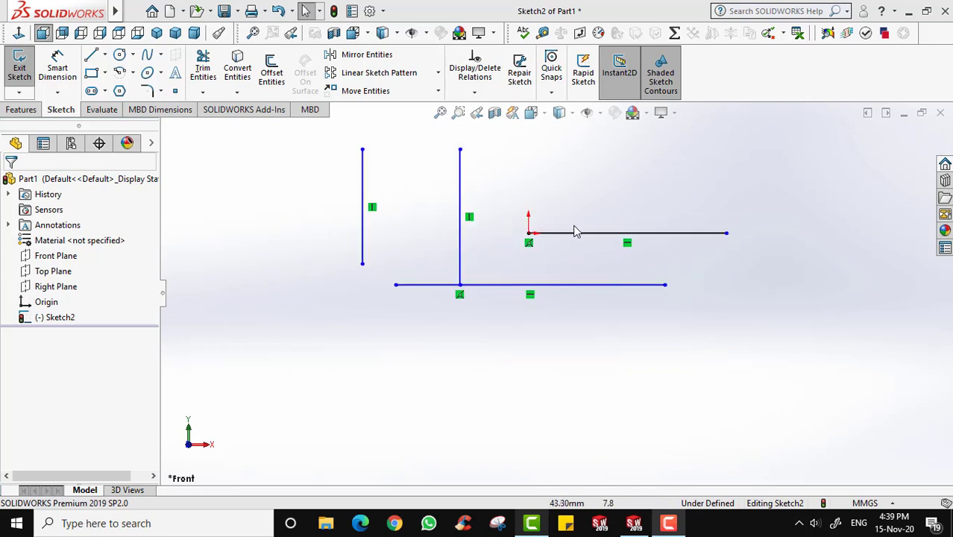
{"action": "scroll", "coordinate": [610, 281], "scroll_direction": "down", "scroll_amount": 1}
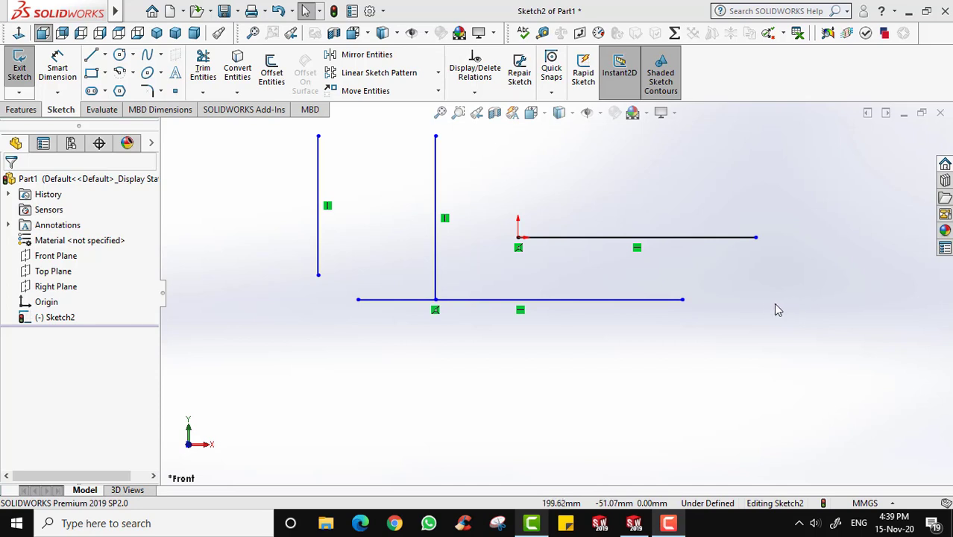
Sketch a closed rectangle from four connected horizontal and vertical lines below the existing lines, and finish the Line tool.
{"action": "left_click", "coordinate": [93, 57]}
{"action": "left_click", "coordinate": [477, 363]}
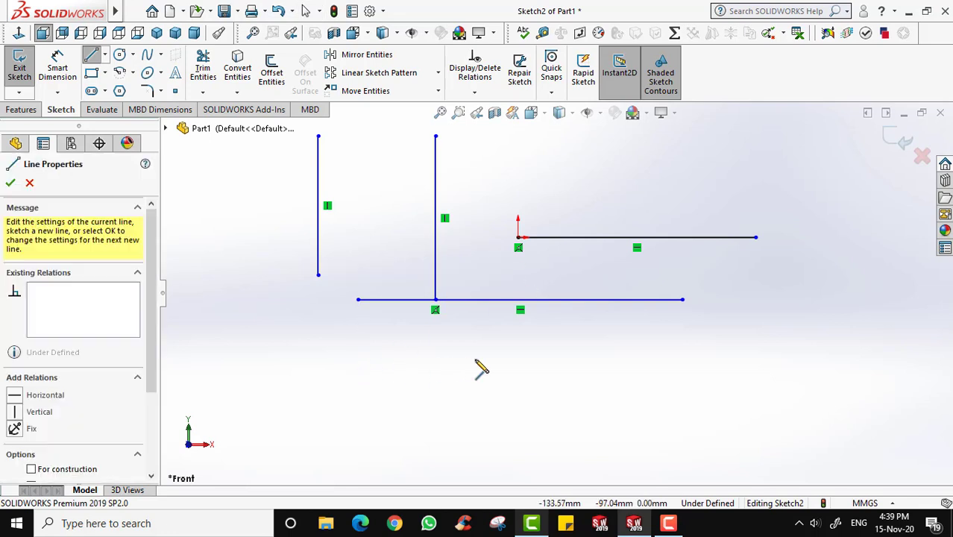
{"action": "left_click", "coordinate": [634, 363]}
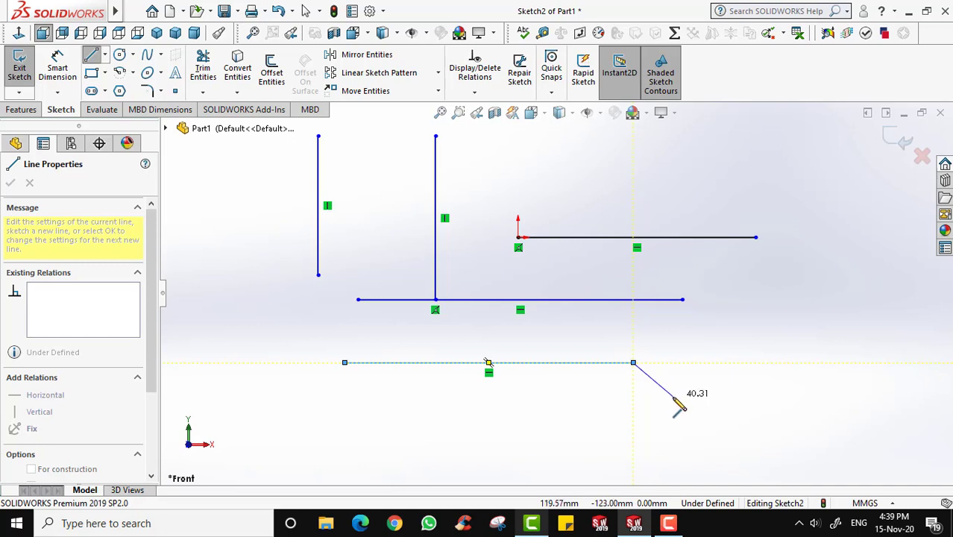
{"action": "left_click", "coordinate": [633, 460]}
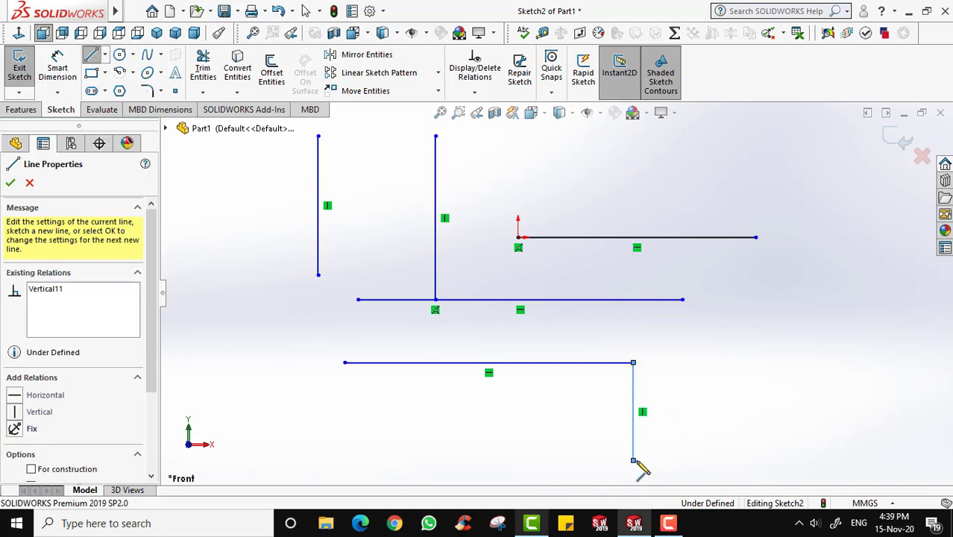
{"action": "left_click", "coordinate": [345, 460]}
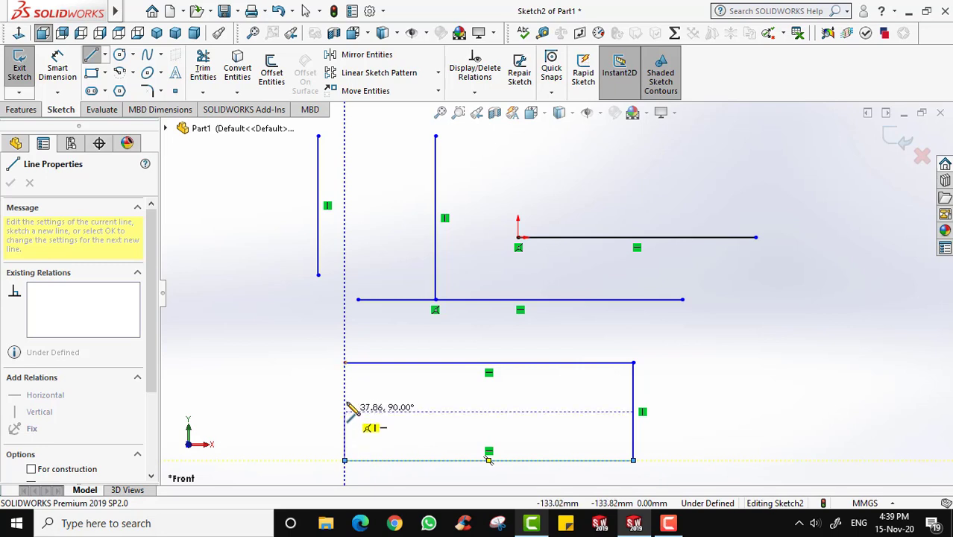
{"action": "left_click", "coordinate": [345, 363]}
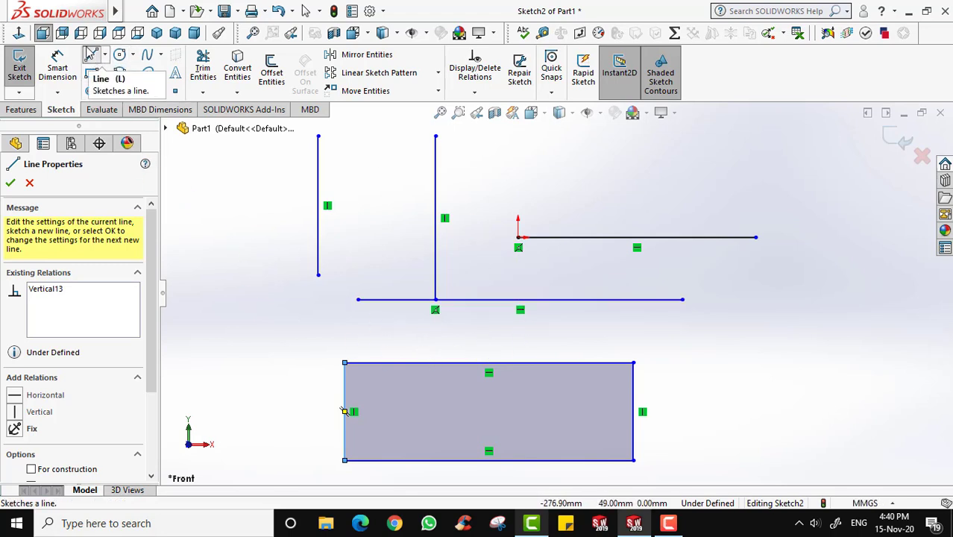
{"action": "left_click", "coordinate": [9, 185]}
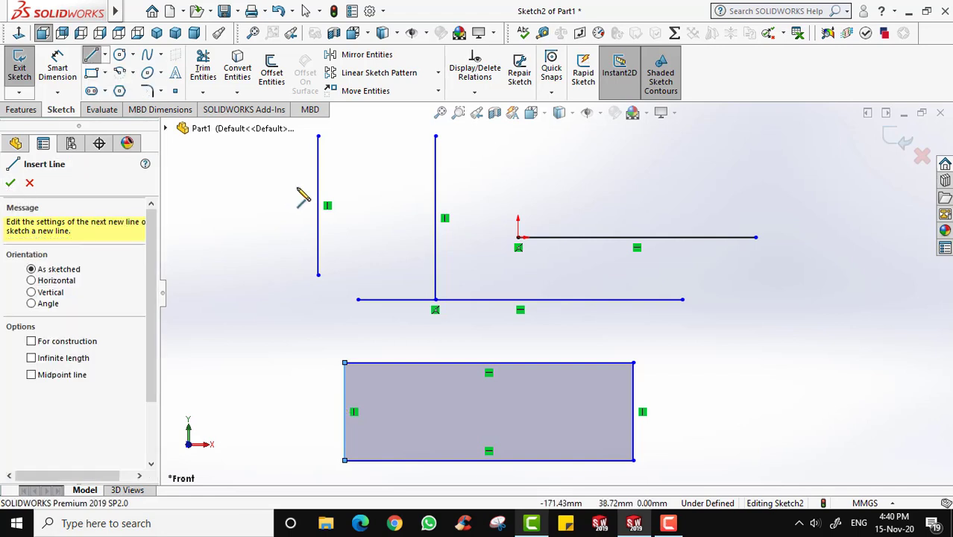
{"action": "left_click", "coordinate": [13, 183]}
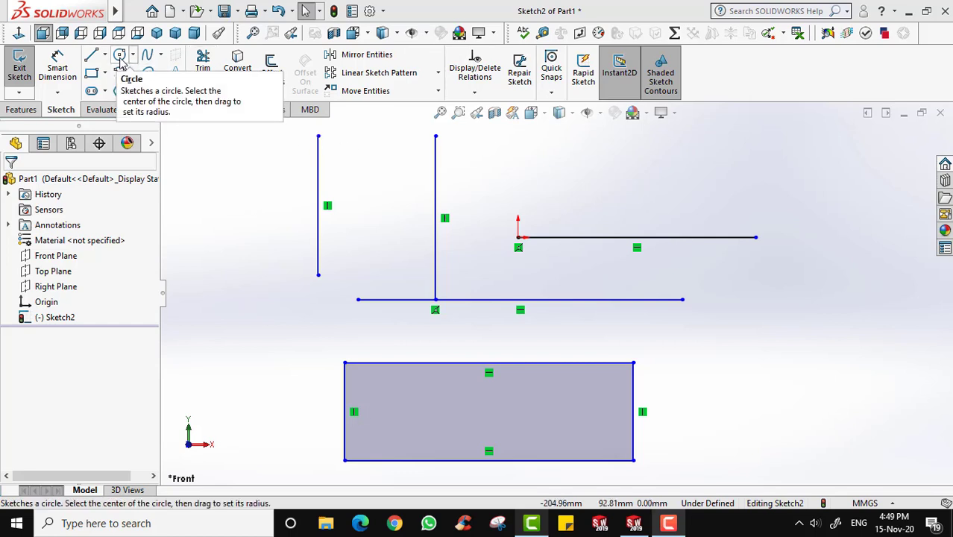
Sketch a centre-point circle with a radius of about 61 mm to the right of the rectangle.
{"action": "left_click", "coordinate": [120, 59]}
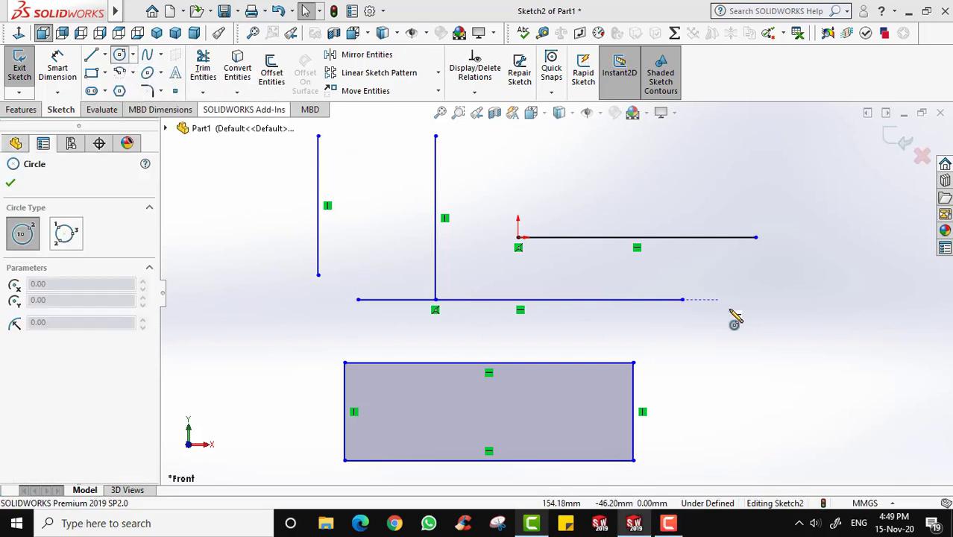
{"action": "left_click", "coordinate": [791, 376]}
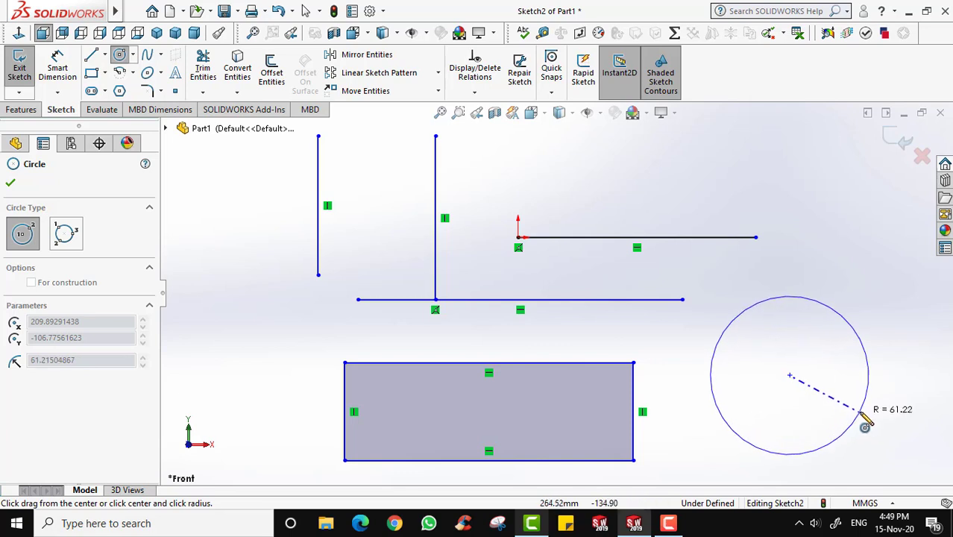
{"action": "left_click", "coordinate": [867, 396]}
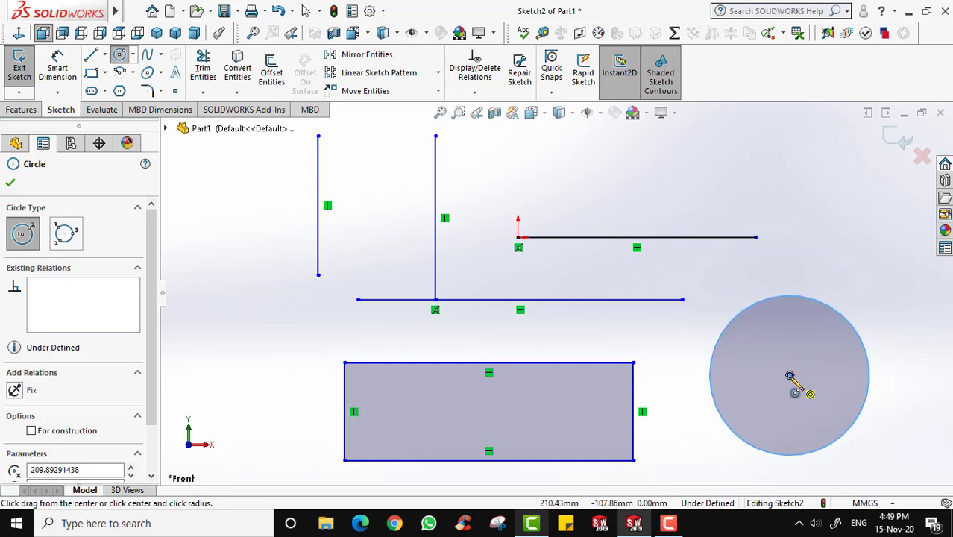
Sketch a smaller concentric circle inside the large circle and two separate circles above the origin's horizontal line, and finish the Circle tool.
{"action": "left_click", "coordinate": [790, 375]}
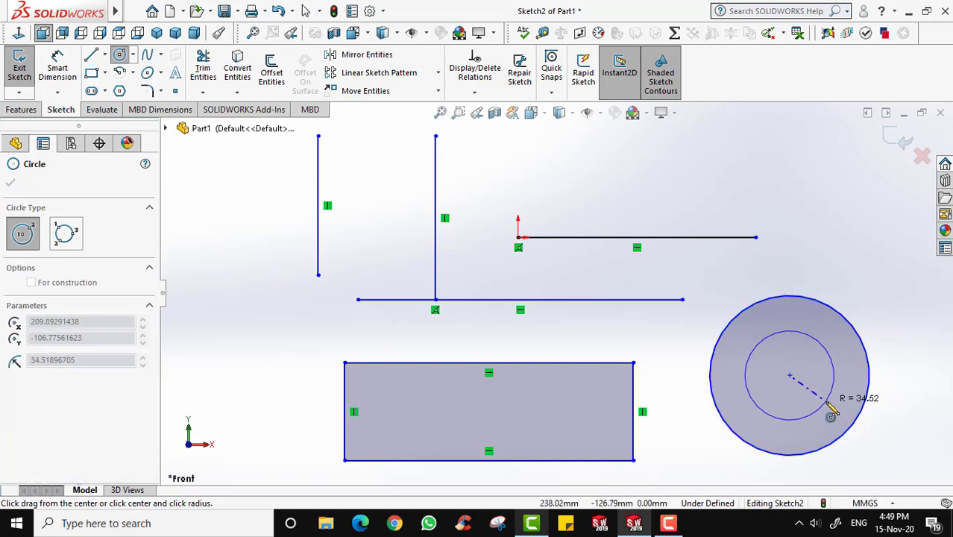
{"action": "left_click", "coordinate": [821, 401]}
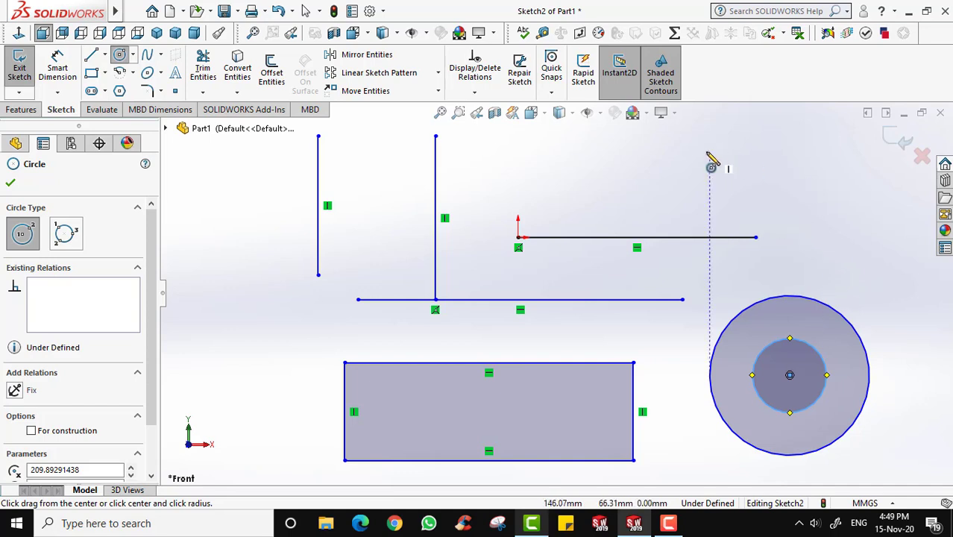
{"action": "left_click", "coordinate": [798, 159]}
{"action": "left_click", "coordinate": [825, 200]}
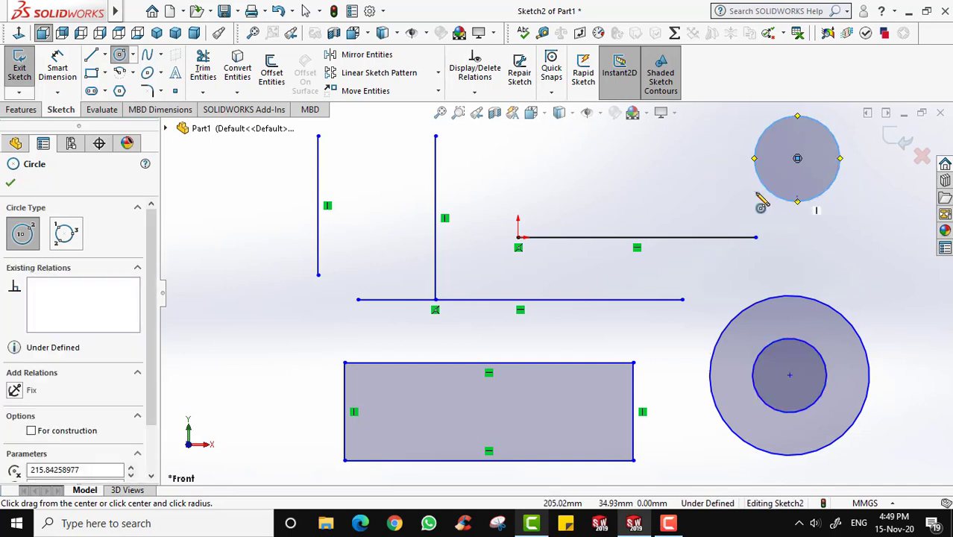
{"action": "left_click", "coordinate": [580, 172]}
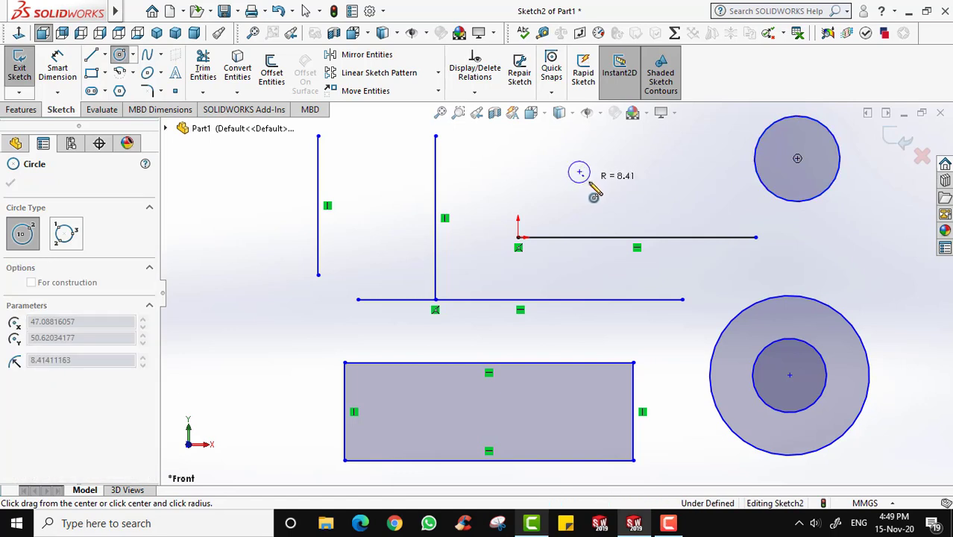
{"action": "left_click", "coordinate": [596, 188]}
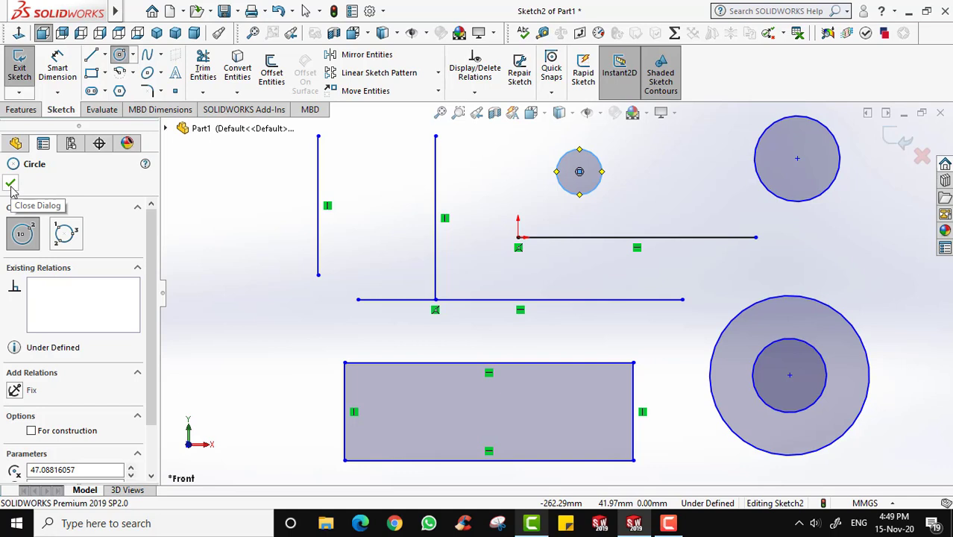
{"action": "left_click", "coordinate": [10, 185]}
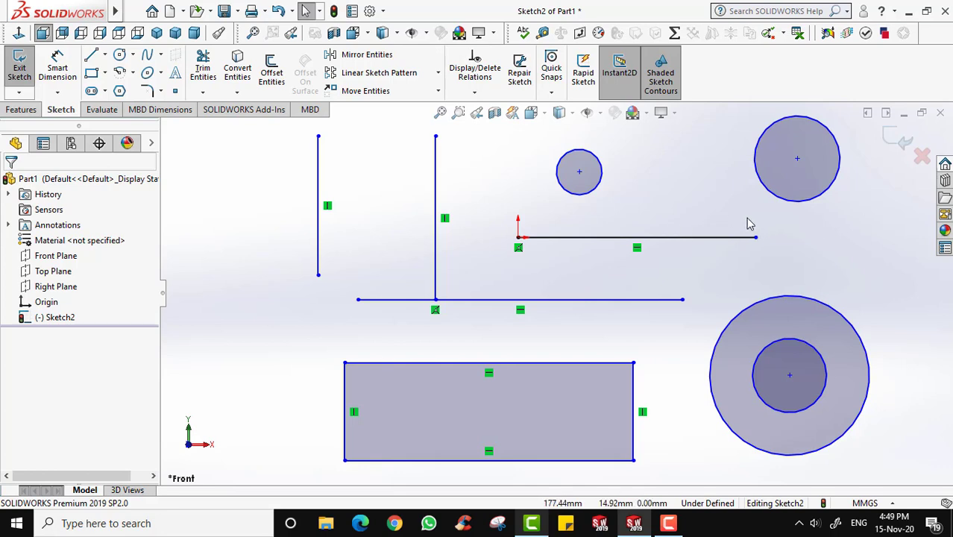
Sketch a corner rectangle about 75 mm wide and 124 mm high to the left of the vertical lines.
{"action": "left_click", "coordinate": [91, 74]}
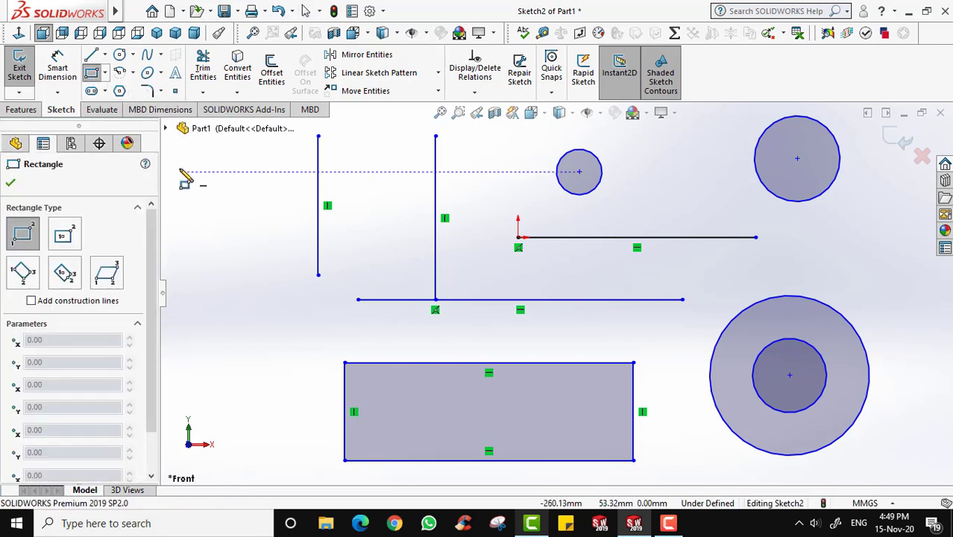
{"action": "left_click", "coordinate": [200, 216]}
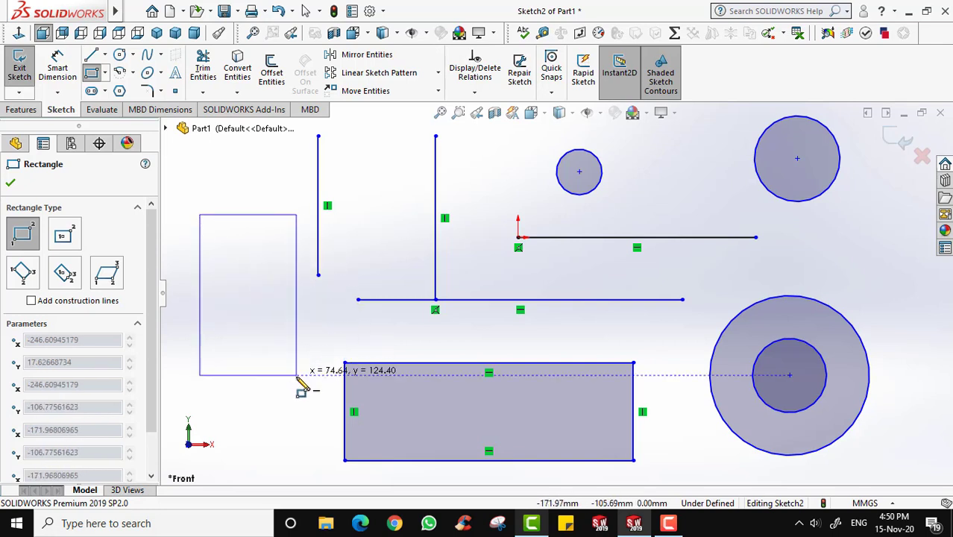
{"action": "left_click", "coordinate": [297, 376]}
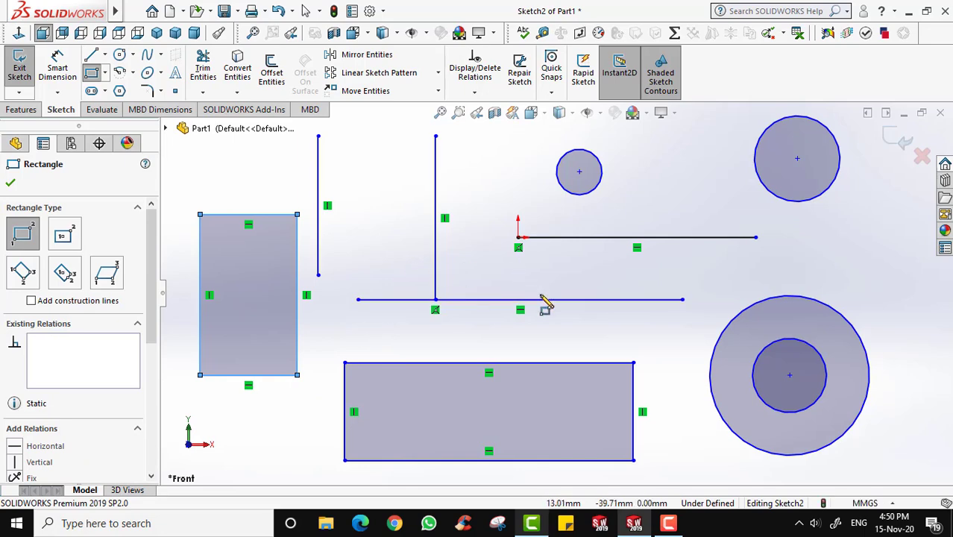
Sketch a second corner rectangle about 121 mm wide and 71 mm high in the free space below the long rectangle.
{"action": "key", "text": "f"}
{"action": "scroll", "coordinate": [592, 426], "scroll_direction": "down", "scroll_amount": 5}
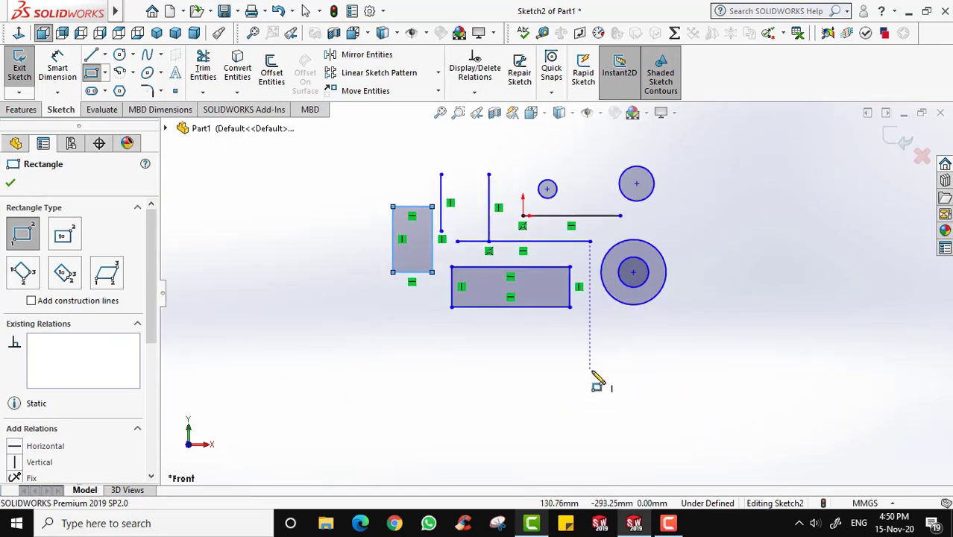
{"action": "scroll", "coordinate": [520, 324], "scroll_direction": "down", "scroll_amount": 3}
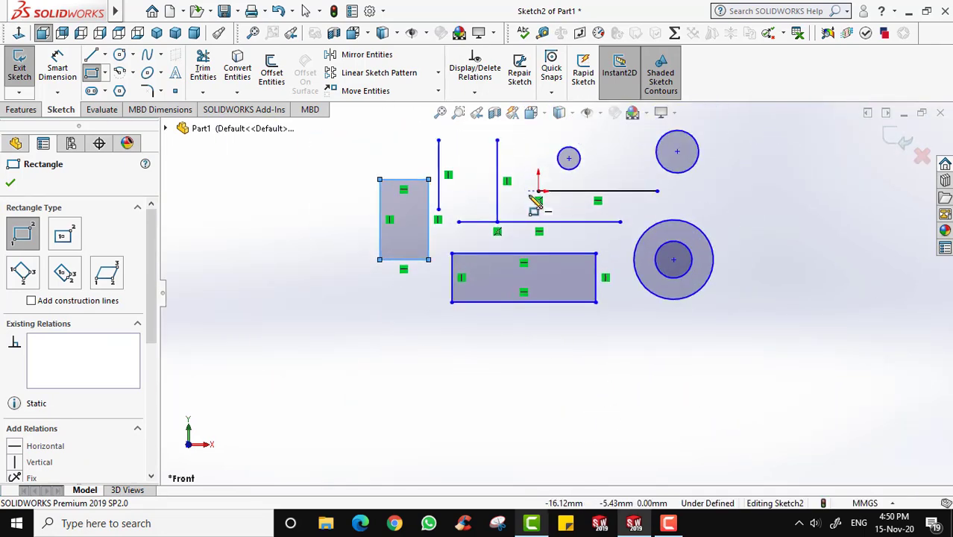
{"action": "left_click", "coordinate": [398, 346]}
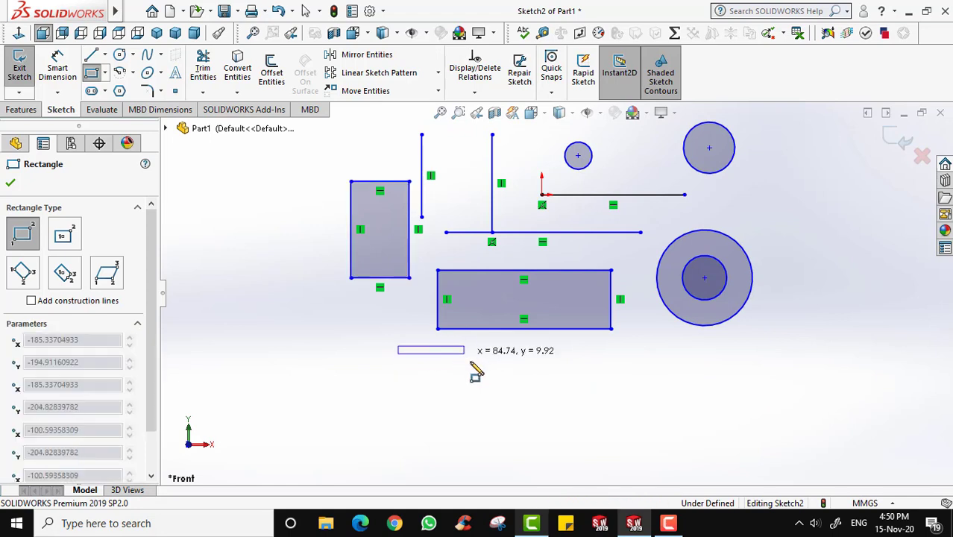
{"action": "left_click", "coordinate": [492, 401]}
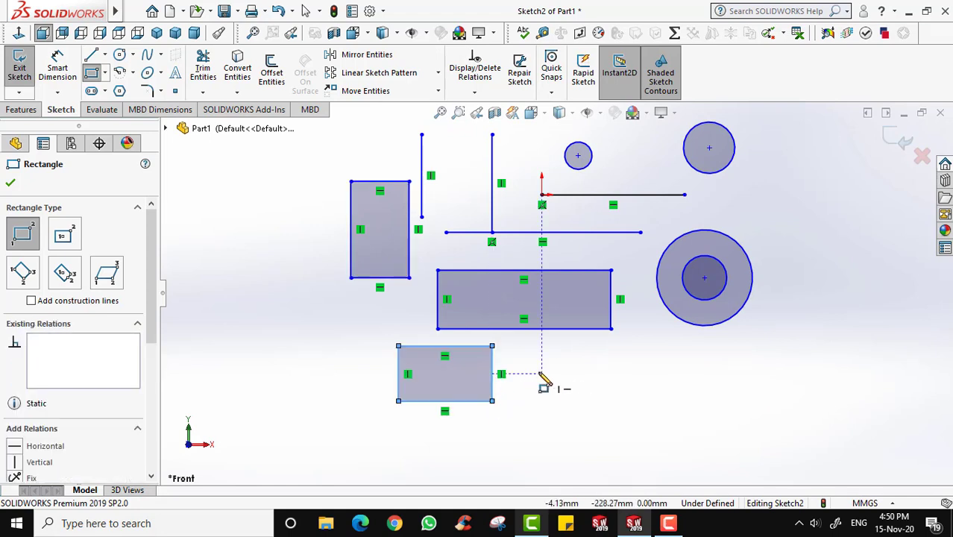
Sketch a center rectangle in the free space below and to the right of the existing rectangles.
{"action": "left_click", "coordinate": [108, 77]}
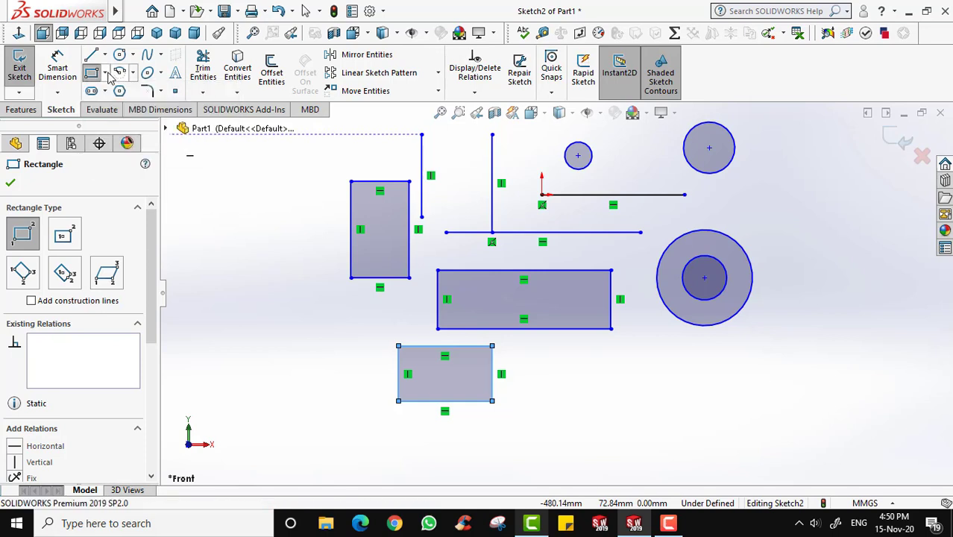
{"action": "mouse_move", "coordinate": [108, 74]}
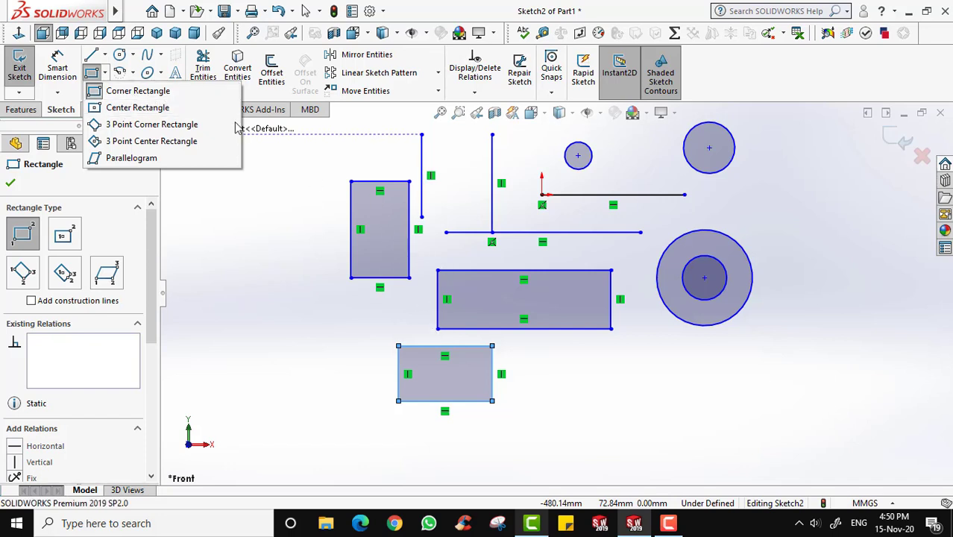
{"action": "left_click", "coordinate": [149, 108]}
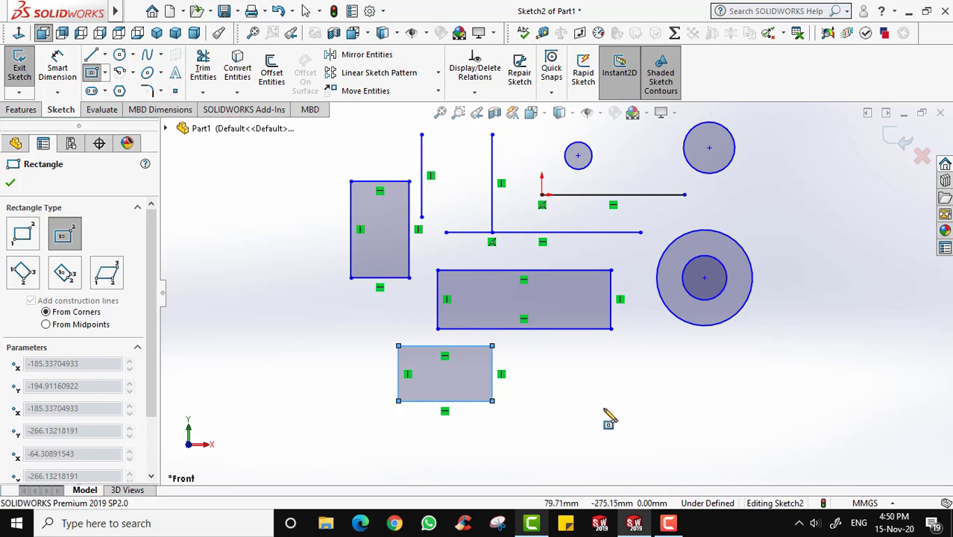
{"action": "left_click", "coordinate": [550, 384]}
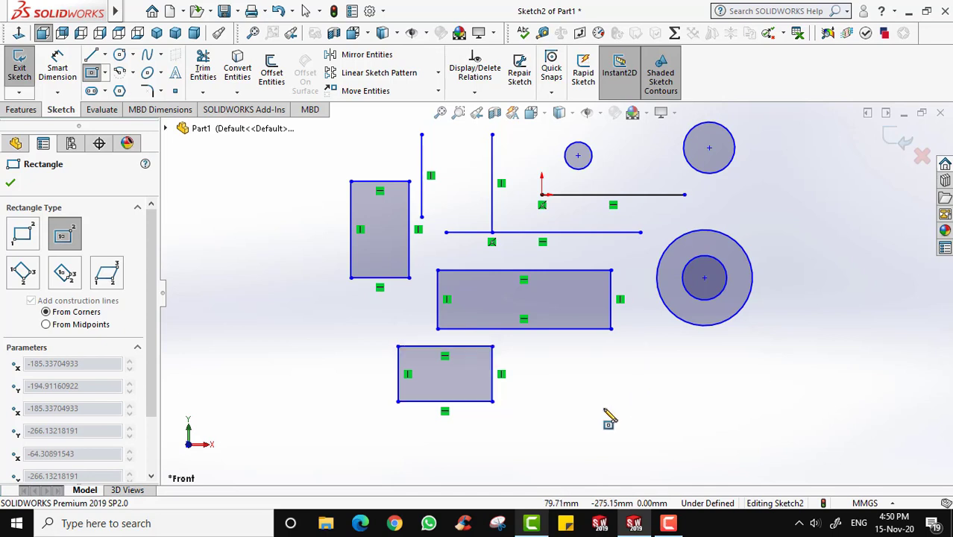
{"action": "left_click", "coordinate": [669, 440]}
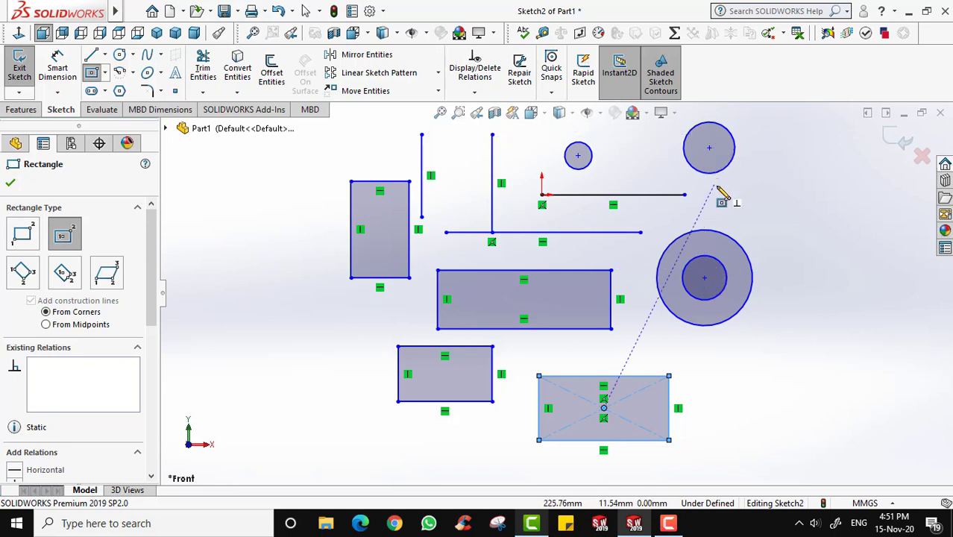
Sketch a center rectangle around the upper-right circle, starting from the circle's centre, and finish the Rectangle tool.
{"action": "left_click", "coordinate": [709, 148]}
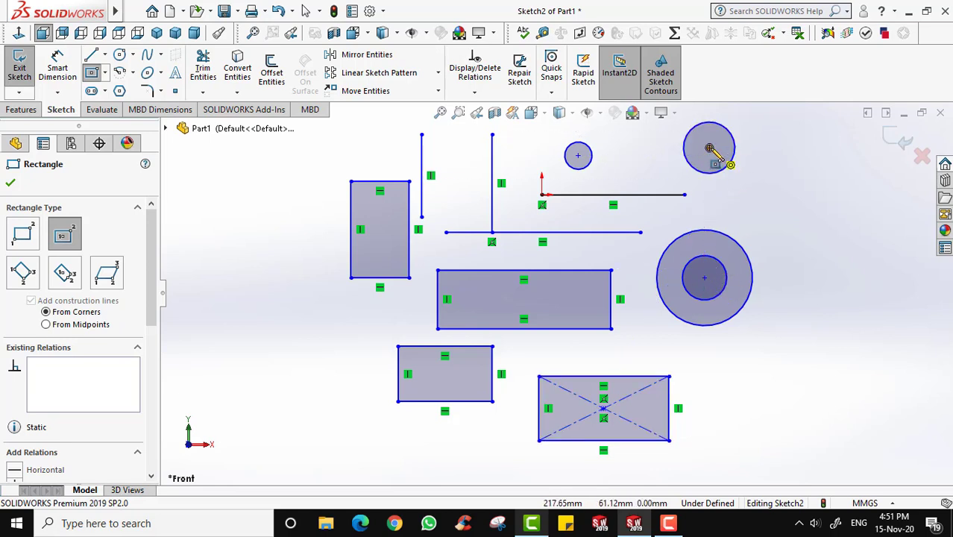
{"action": "left_click", "coordinate": [775, 189]}
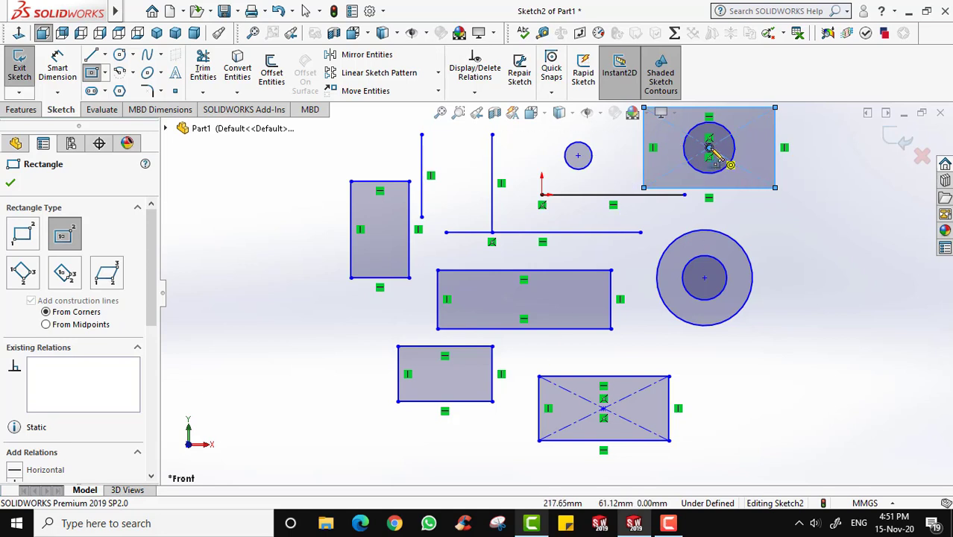
{"action": "scroll", "coordinate": [795, 168], "scroll_direction": "up", "scroll_amount": 2}
{"action": "scroll", "coordinate": [798, 161], "scroll_direction": "down", "scroll_amount": 1}
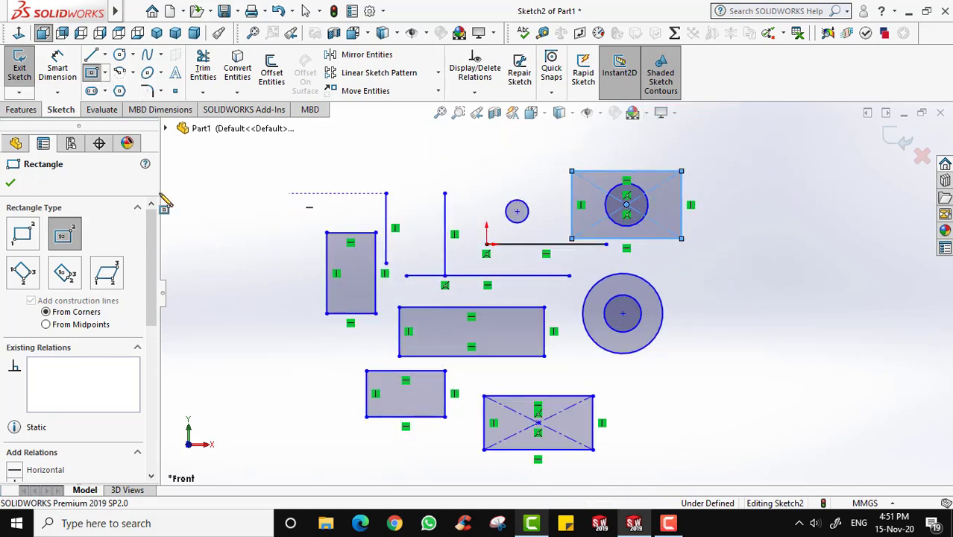
{"action": "left_click", "coordinate": [10, 183]}
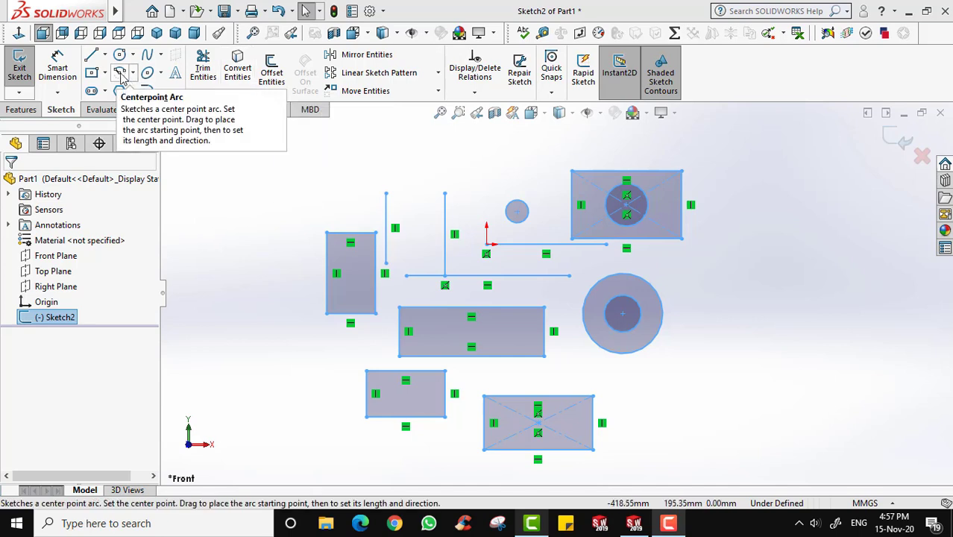
Sketch a centerpoint arc spanning the upper half circle with a radius of about 145 mm to the right of the existing shapes.
{"action": "left_click", "coordinate": [122, 78]}
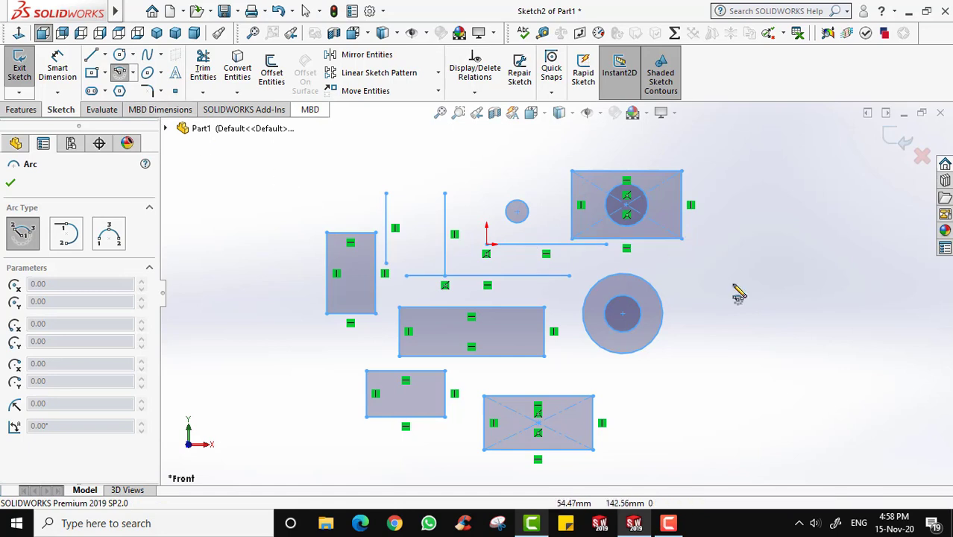
{"action": "left_click", "coordinate": [798, 382]}
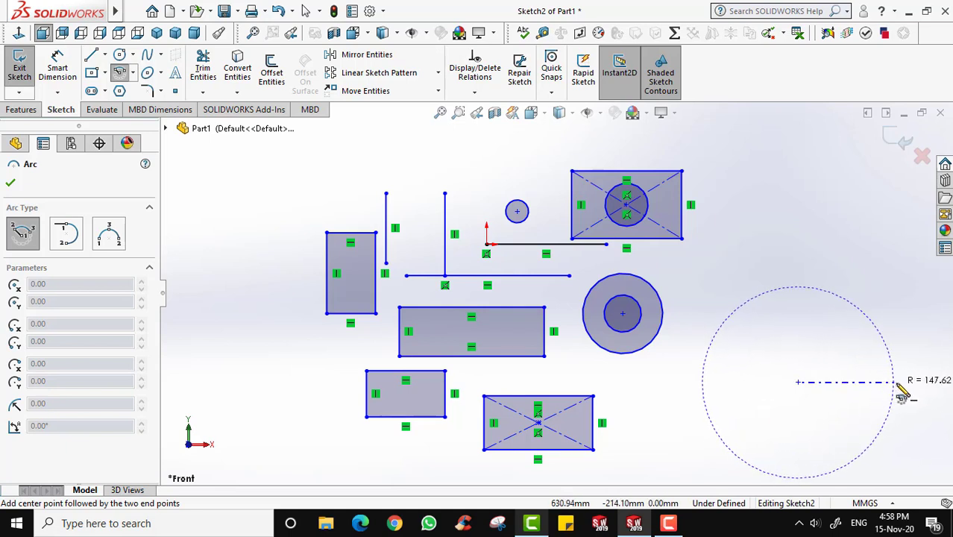
{"action": "left_click", "coordinate": [892, 383]}
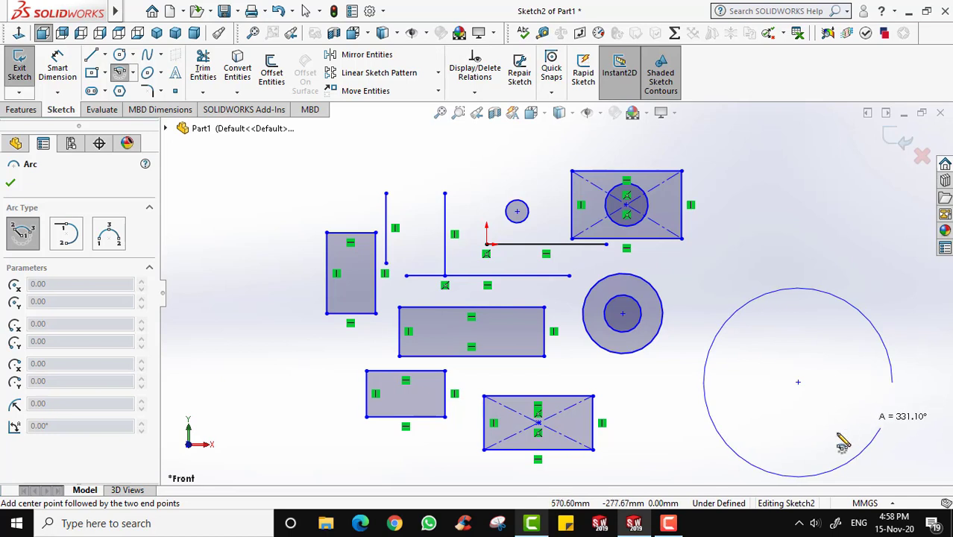
{"action": "left_click", "coordinate": [705, 383]}
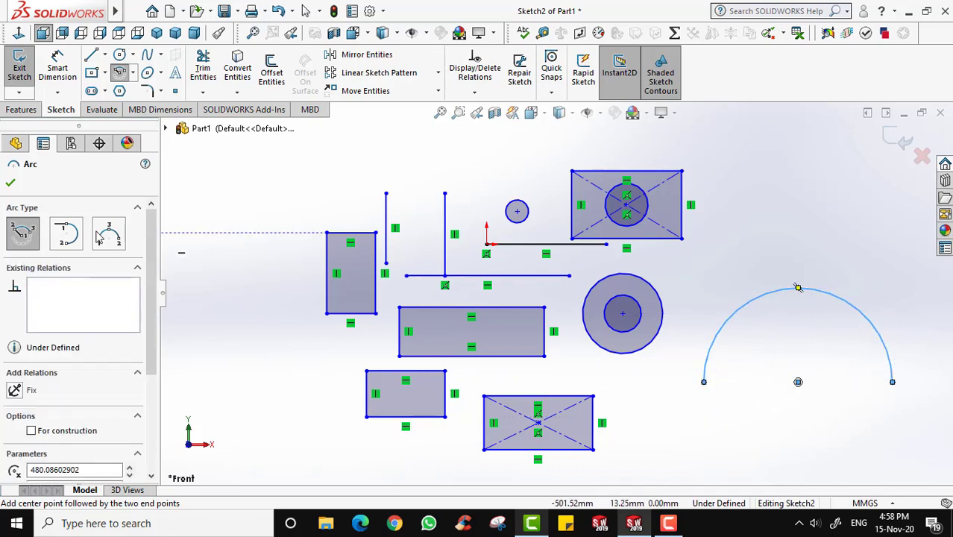
{"action": "left_click", "coordinate": [10, 185]}
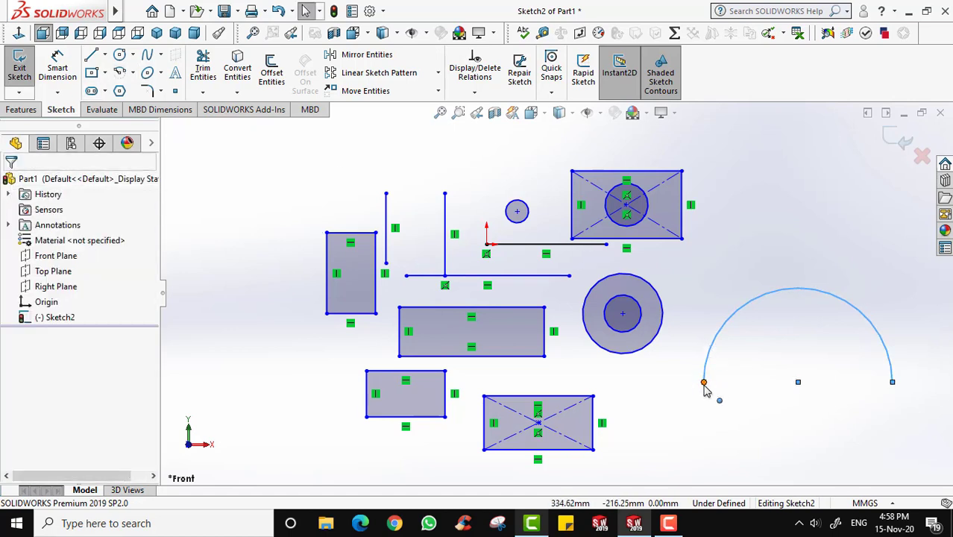
Close the semicircular arc with a horizontal line about 291 mm long between its two endpoints.
{"action": "left_click", "coordinate": [91, 58]}
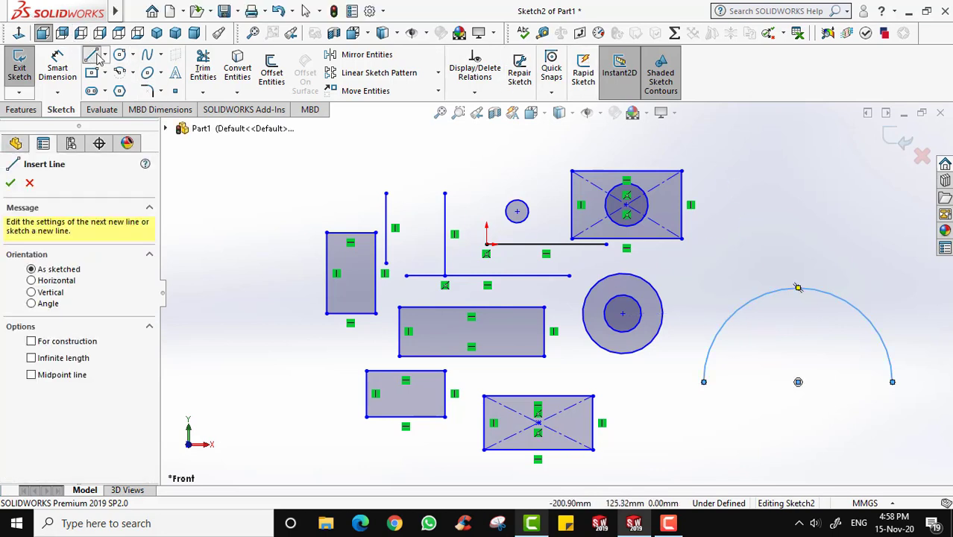
{"action": "left_click", "coordinate": [704, 382]}
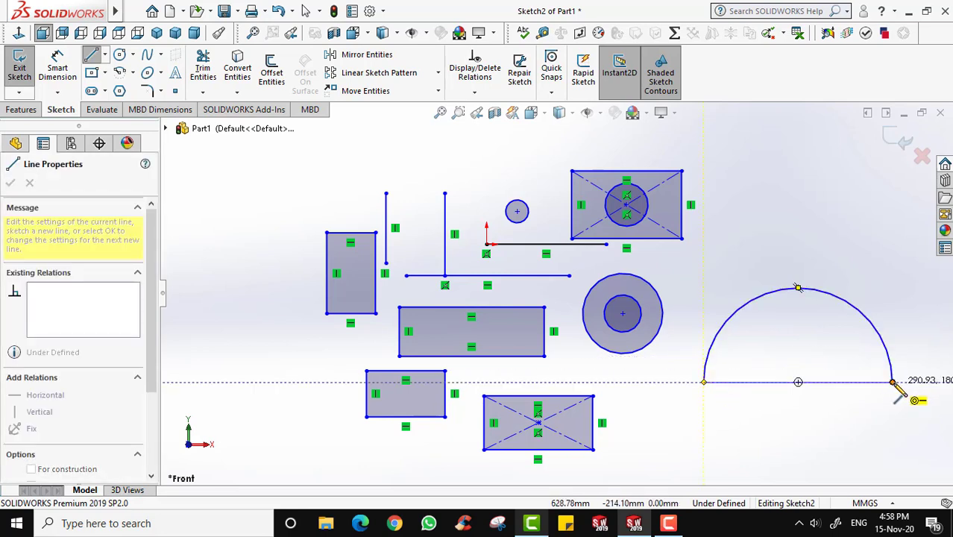
{"action": "left_click", "coordinate": [892, 382]}
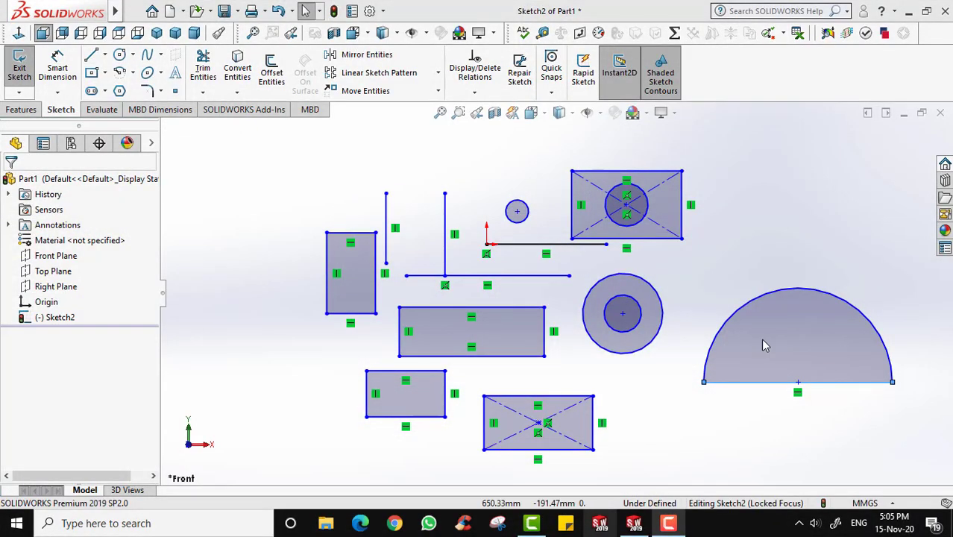
Sketch a downward-curving semicircular centerpoint arc below the closed semicircle, with its centre under the upper one and the same width.
{"action": "left_click", "coordinate": [121, 74]}
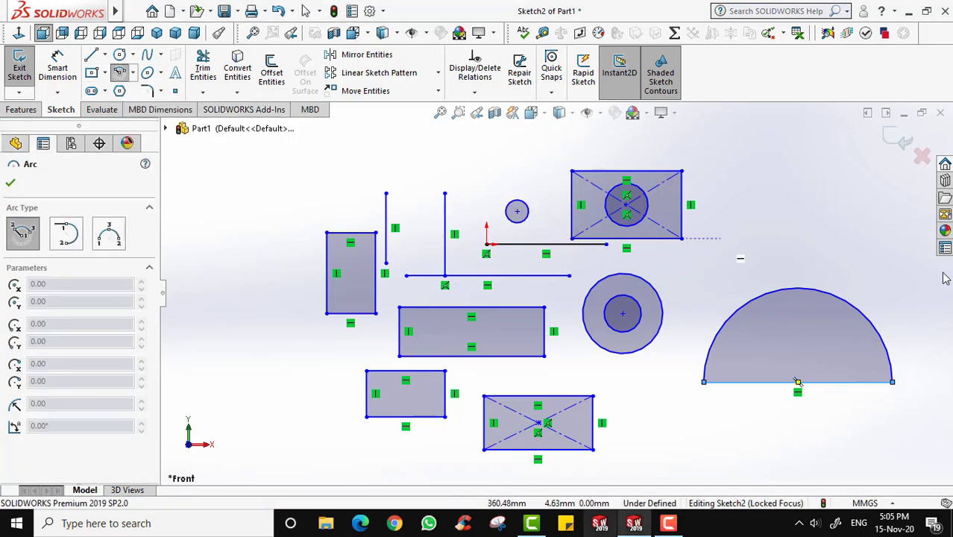
{"action": "left_click", "coordinate": [798, 440]}
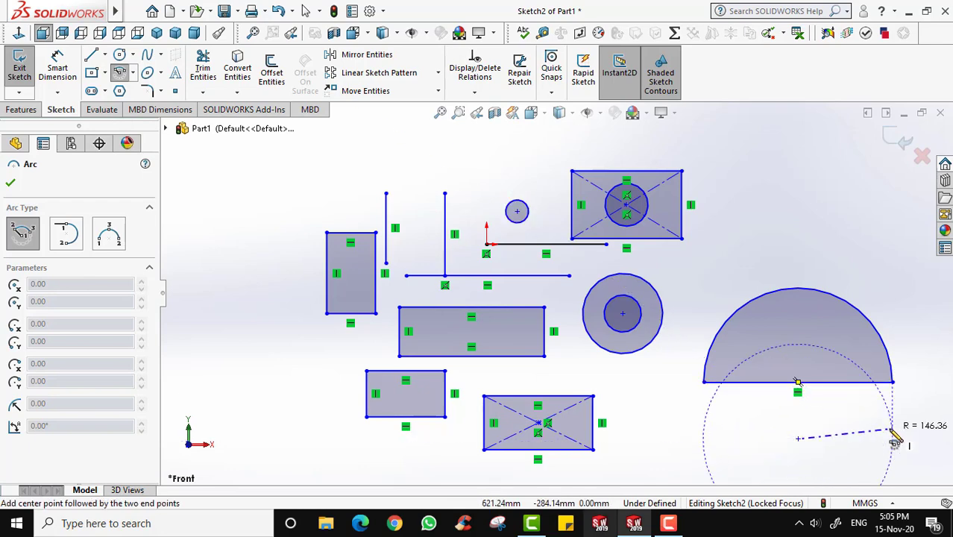
{"action": "scroll", "coordinate": [906, 440], "scroll_direction": "up", "scroll_amount": 2}
{"action": "scroll", "coordinate": [746, 392], "scroll_direction": "down", "scroll_amount": 2}
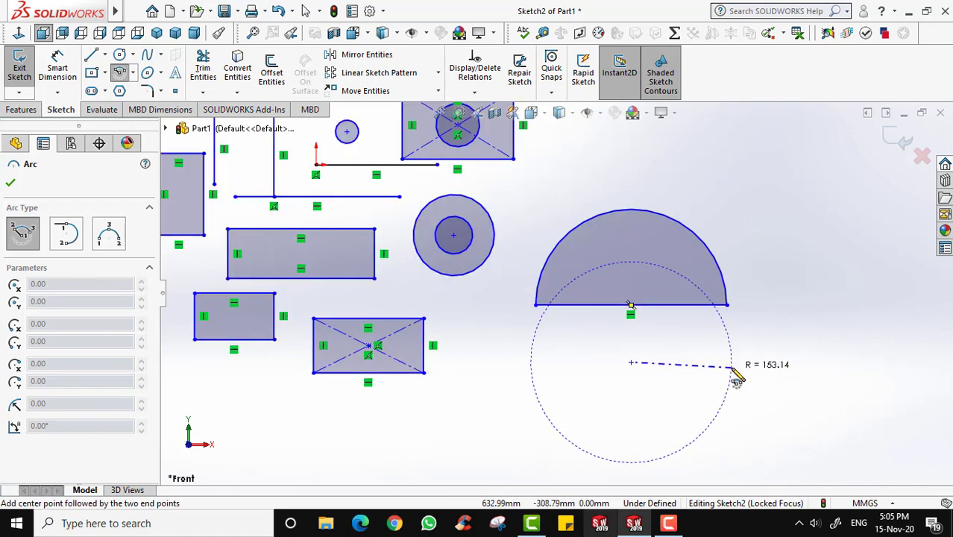
{"action": "left_click", "coordinate": [728, 364]}
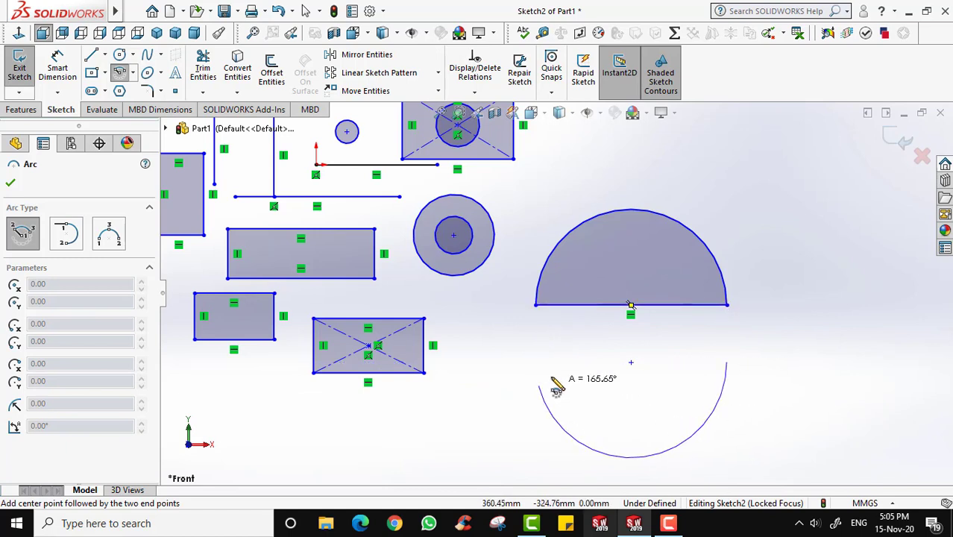
{"action": "left_click", "coordinate": [537, 363]}
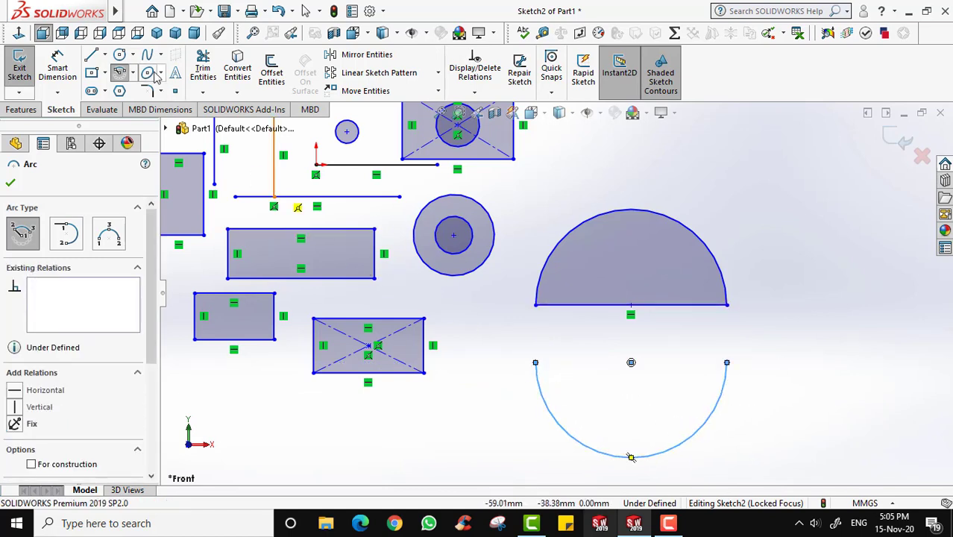
Sketch a horizontal line about 261 mm long from the lower arc's left endpoint, stopping short of its right endpoint.
{"action": "left_click", "coordinate": [93, 57]}
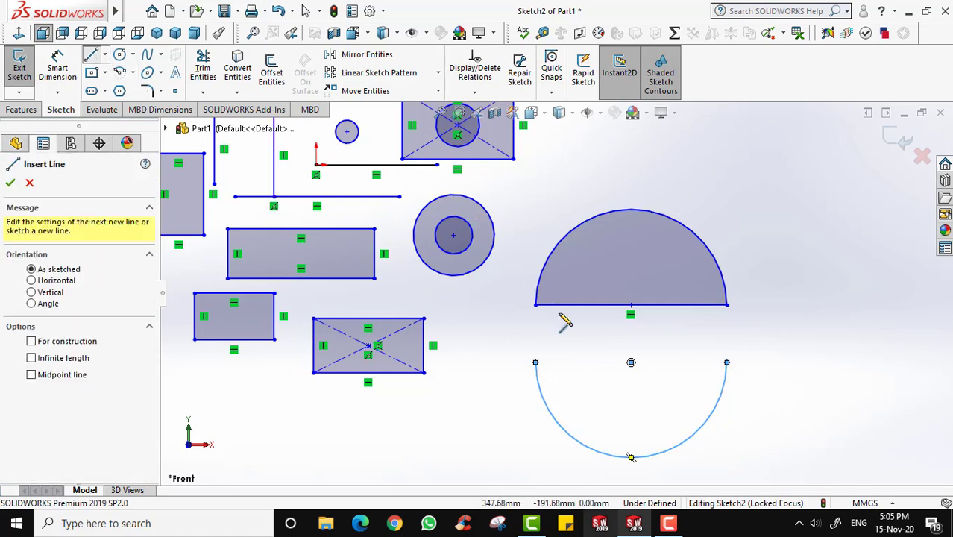
{"action": "left_click", "coordinate": [535, 363]}
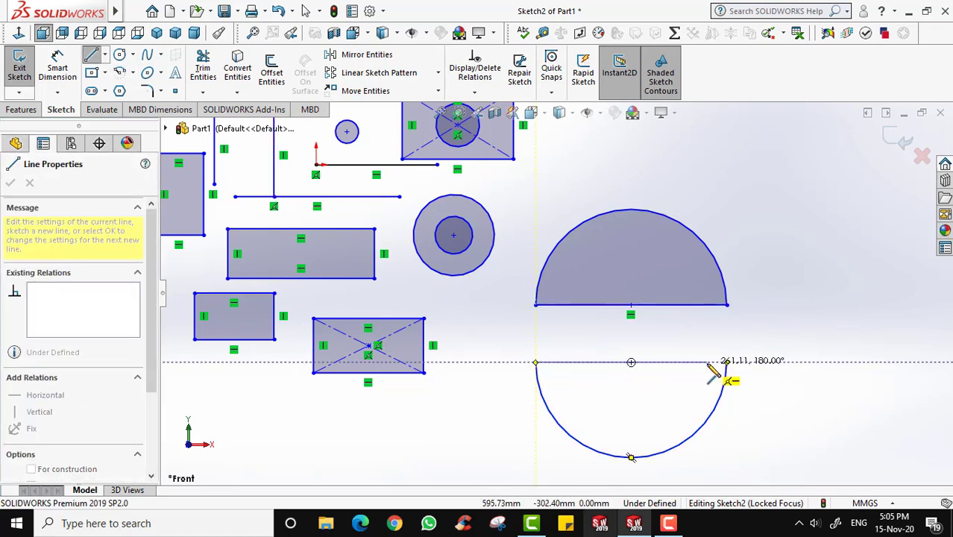
{"action": "left_click", "coordinate": [707, 363]}
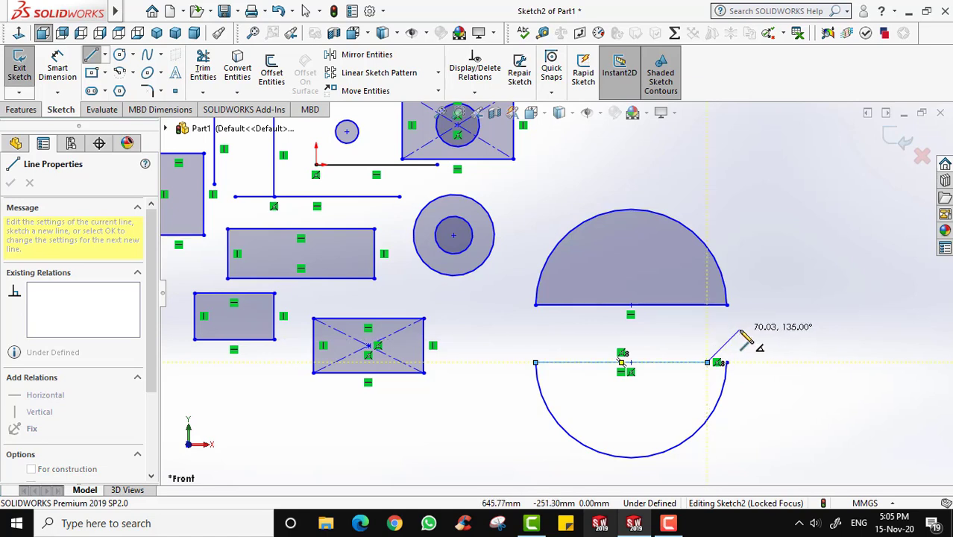
{"action": "key", "text": "Escape"}
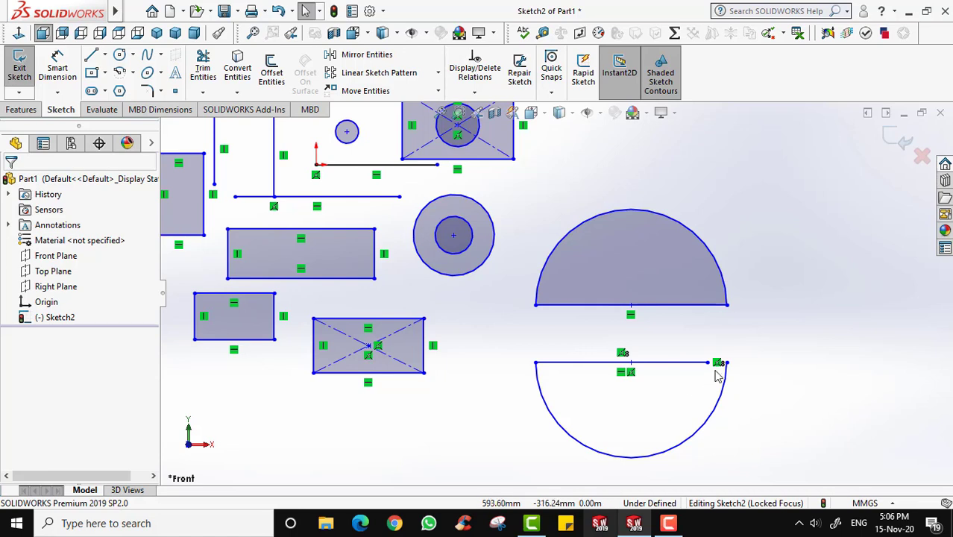
Close the lower semicircle by moving the horizontal line's free end onto the arc's right endpoint.
{"action": "scroll", "coordinate": [716, 377], "scroll_direction": "down", "scroll_amount": 5}
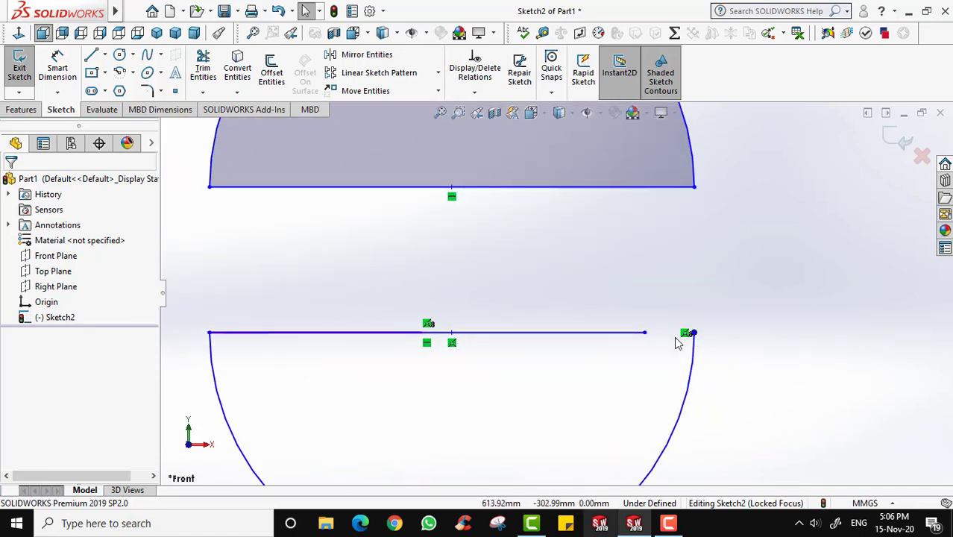
{"action": "scroll", "coordinate": [656, 364], "scroll_direction": "up", "scroll_amount": 4}
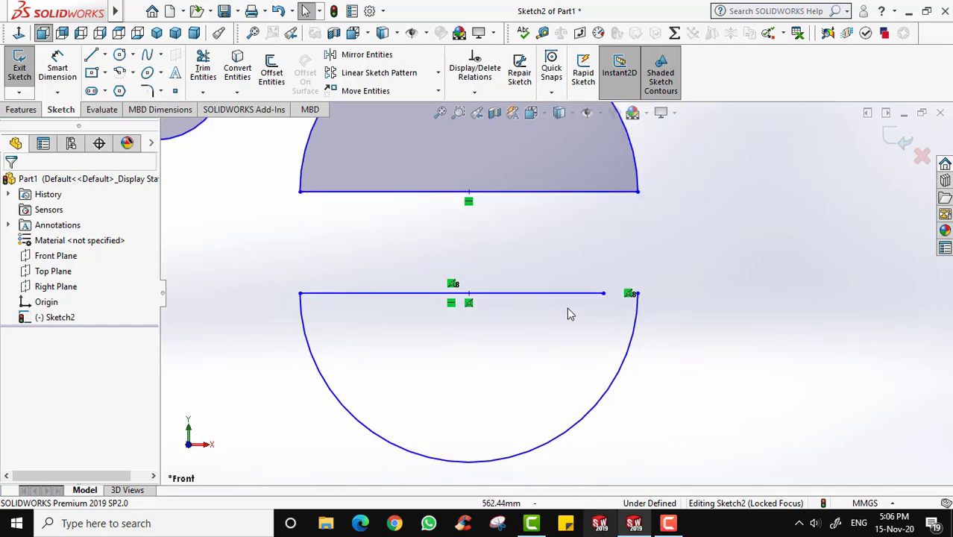
{"action": "left_click", "coordinate": [604, 295]}
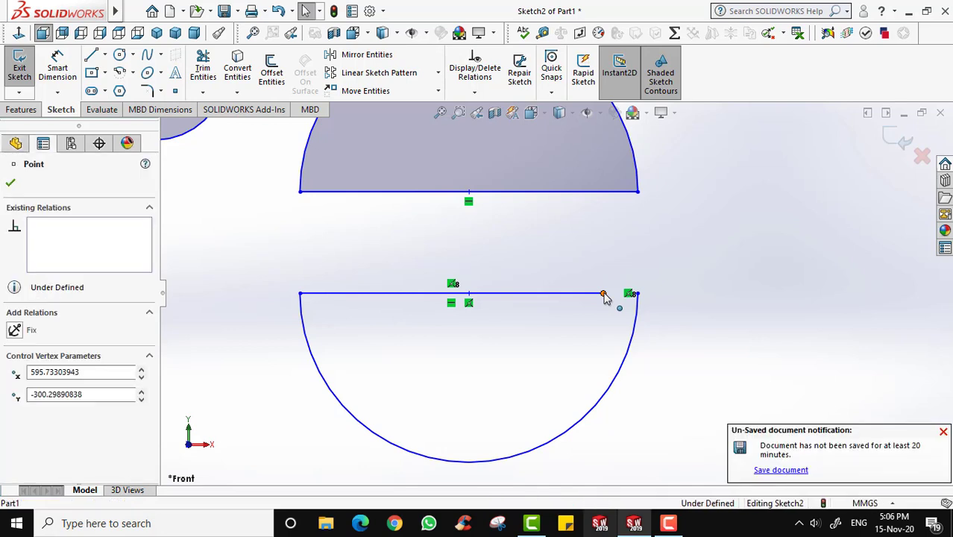
{"action": "left_click_drag", "start_coordinate": [604, 295], "coordinate": [639, 295]}
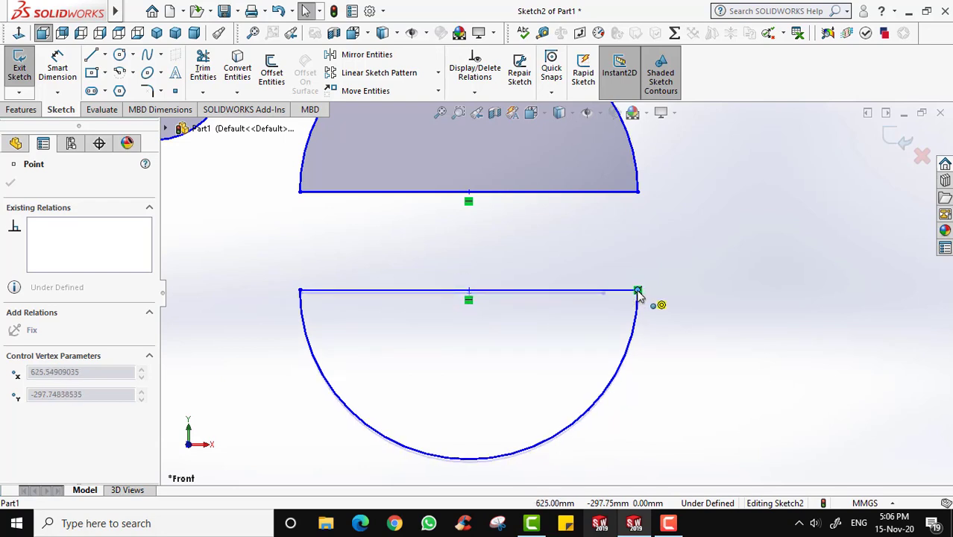
{"action": "left_click_drag", "start_coordinate": [639, 294], "coordinate": [638, 294]}
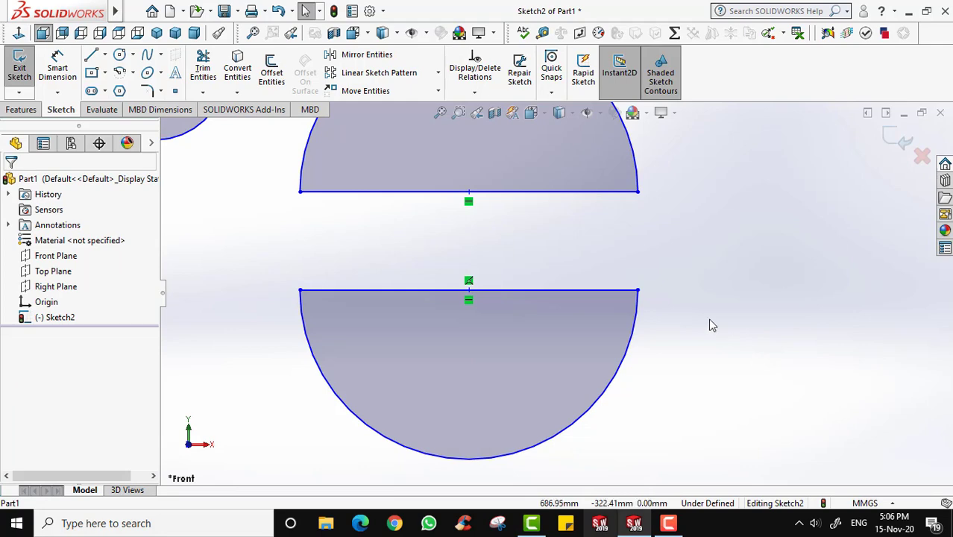
Sketch a horizontal straight slot below and left of the rectangles, centred at about X -196 mm, Y -397 mm.
{"action": "scroll", "coordinate": [599, 246], "scroll_direction": "up", "scroll_amount": 4}
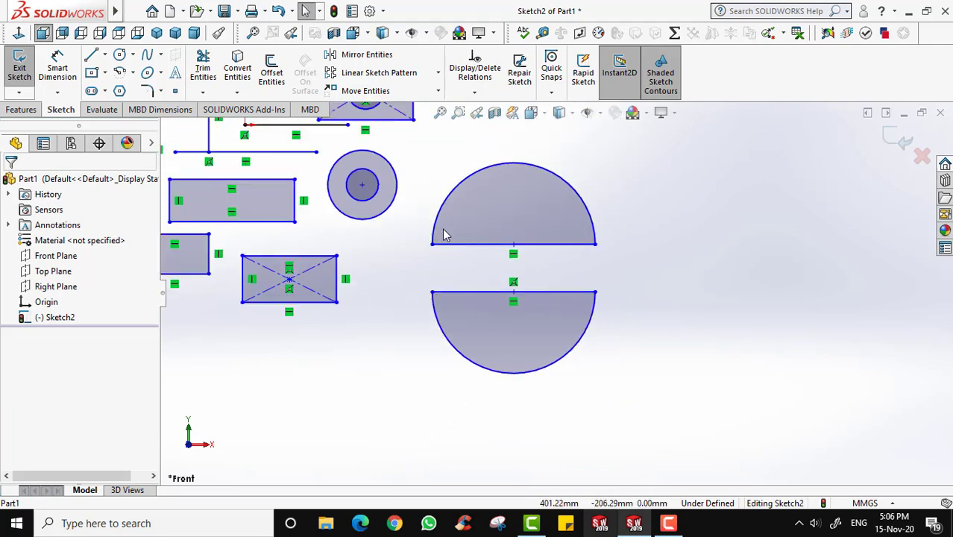
{"action": "scroll", "coordinate": [357, 184], "scroll_direction": "down", "scroll_amount": 2}
{"action": "scroll", "coordinate": [364, 208], "scroll_direction": "up", "scroll_amount": 1}
{"action": "scroll", "coordinate": [365, 207], "scroll_direction": "down", "scroll_amount": 4}
{"action": "scroll", "coordinate": [365, 207], "scroll_direction": "up", "scroll_amount": 4}
{"action": "scroll", "coordinate": [365, 207], "scroll_direction": "down", "scroll_amount": 2}
{"action": "scroll", "coordinate": [365, 207], "scroll_direction": "up", "scroll_amount": 3}
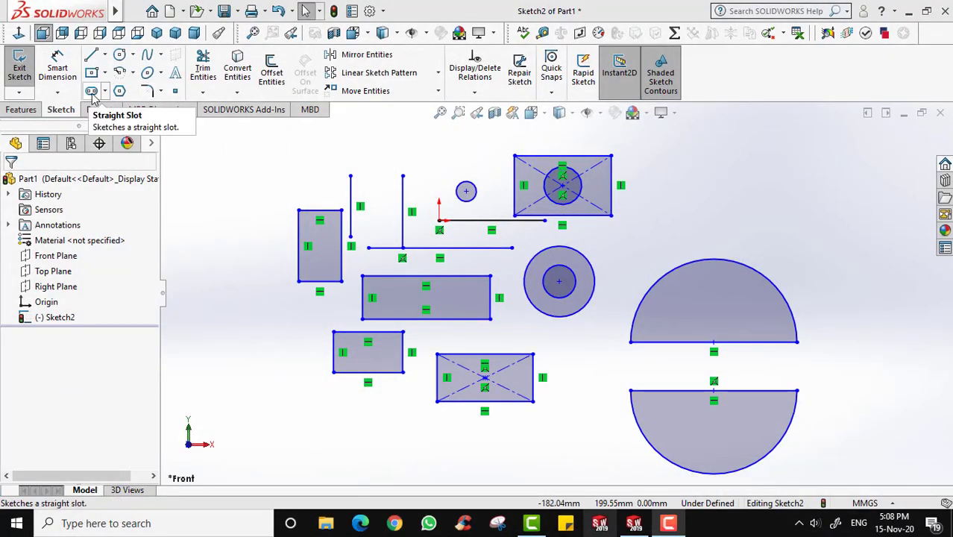
{"action": "left_click", "coordinate": [92, 91]}
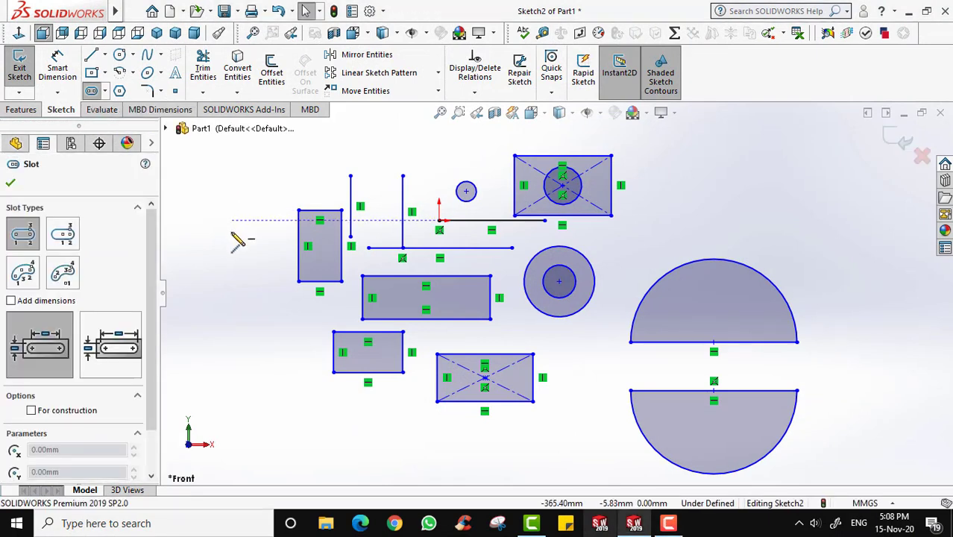
{"action": "left_click", "coordinate": [277, 447]}
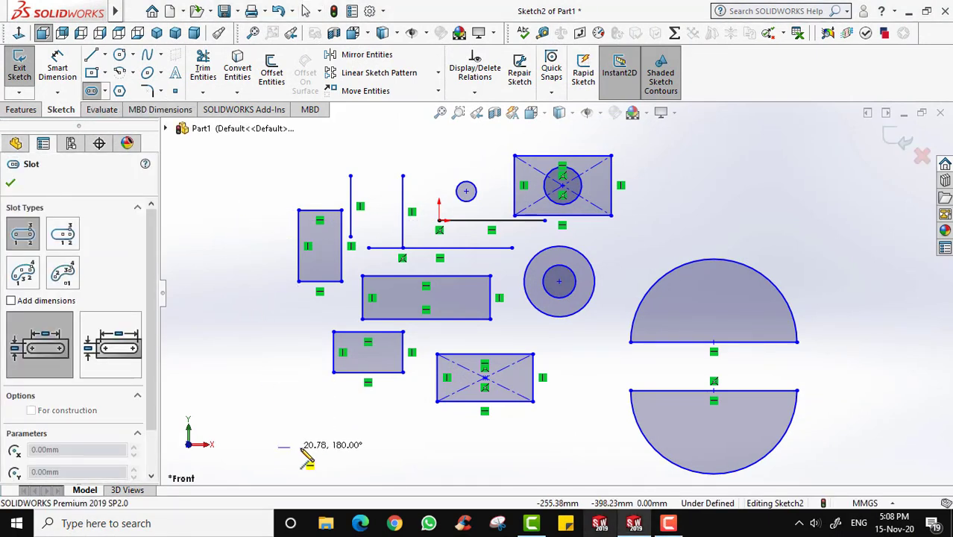
{"action": "left_click", "coordinate": [378, 450]}
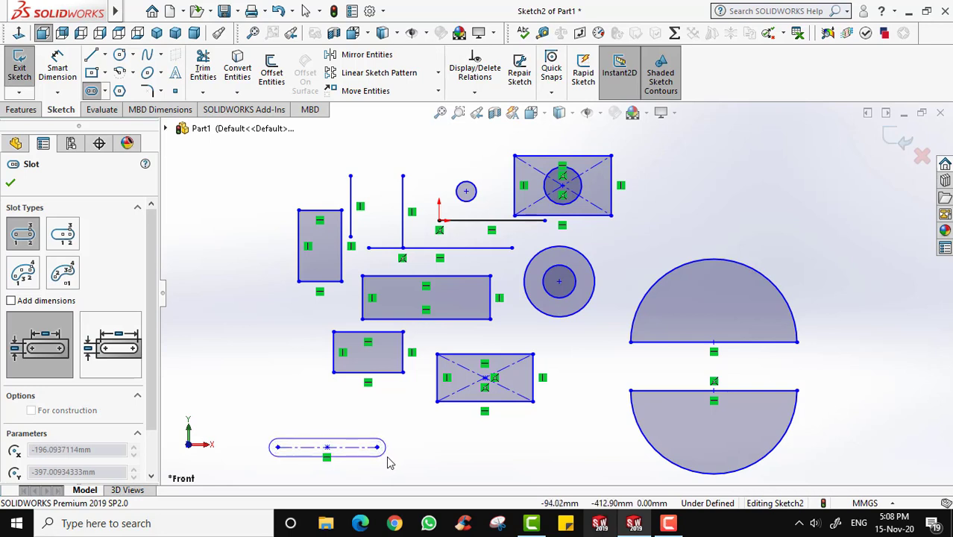
{"action": "left_click", "coordinate": [398, 469]}
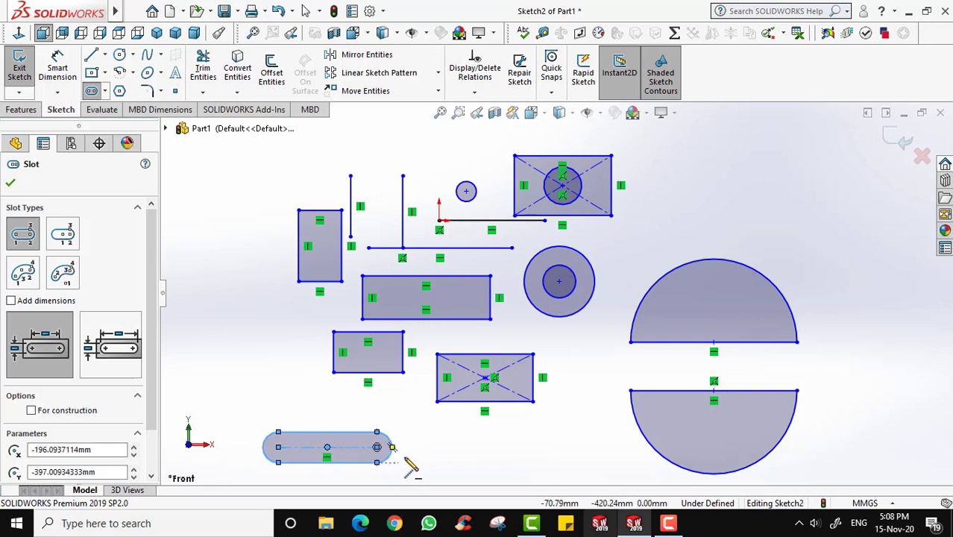
Sketch a second horizontal straight slot above the upper semicircle, centred at about X 569 mm, Y 61 mm.
{"action": "left_click", "coordinate": [706, 185]}
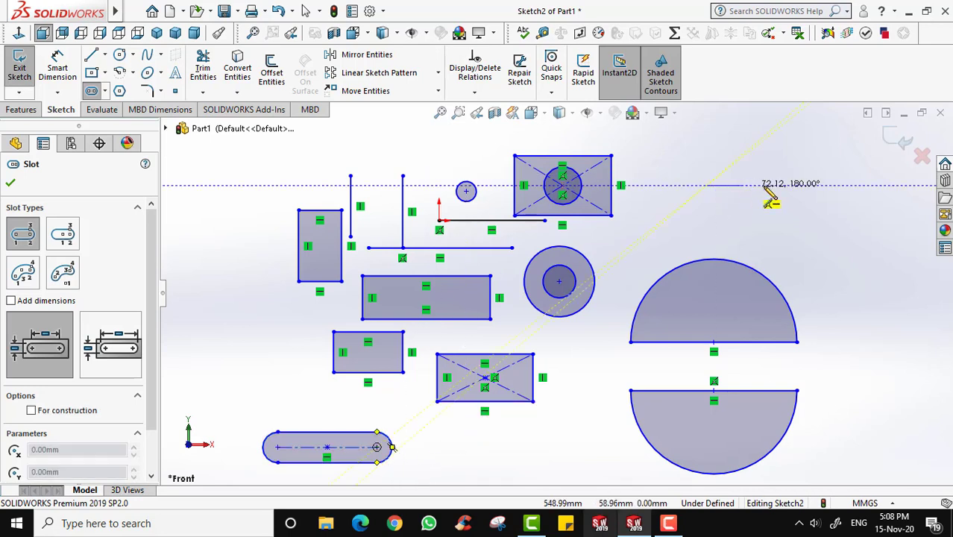
{"action": "left_click", "coordinate": [823, 185]}
{"action": "left_click", "coordinate": [833, 201]}
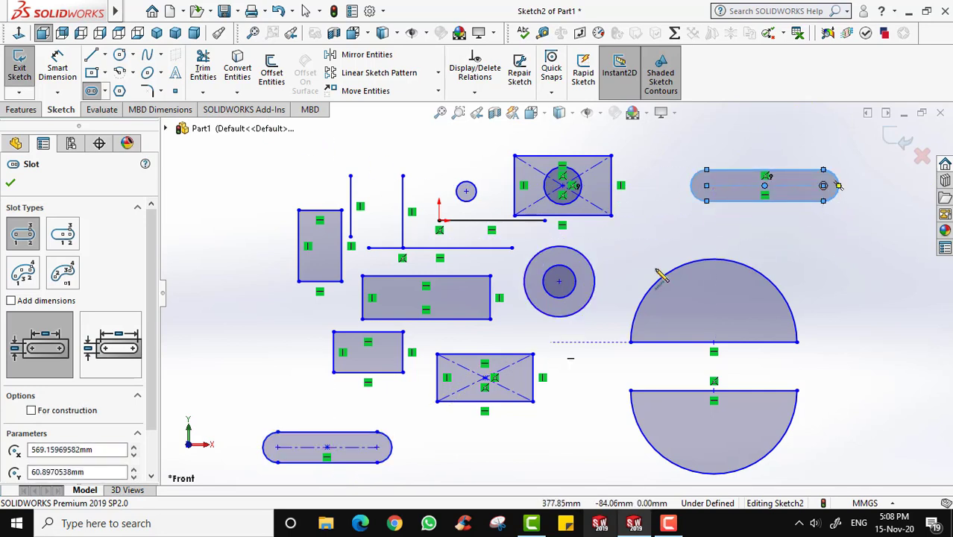
Sketch a wide vertical straight slot to the right of the semicircles, centred at about X 765 mm, Y -210 mm.
{"action": "left_click", "coordinate": [877, 290]}
{"action": "left_click", "coordinate": [877, 390]}
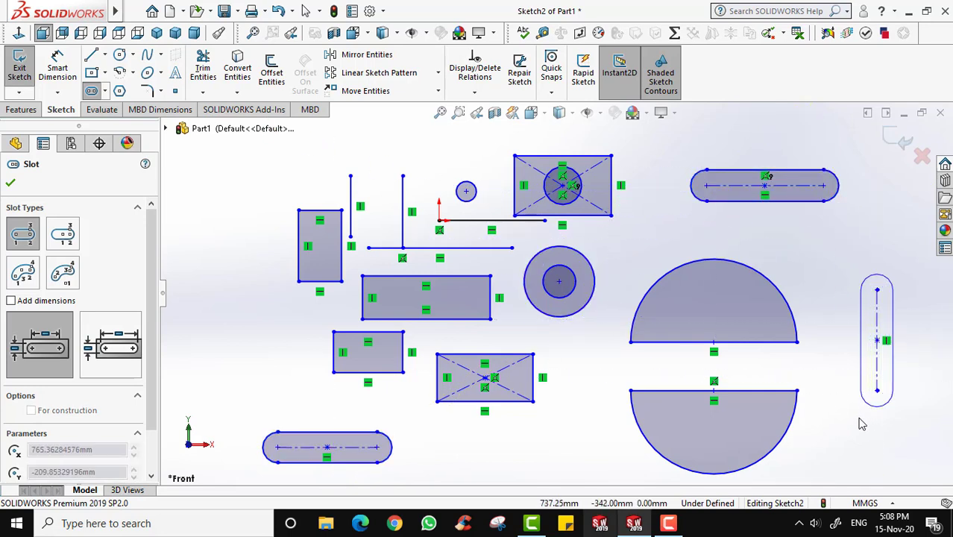
{"action": "left_click", "coordinate": [837, 432]}
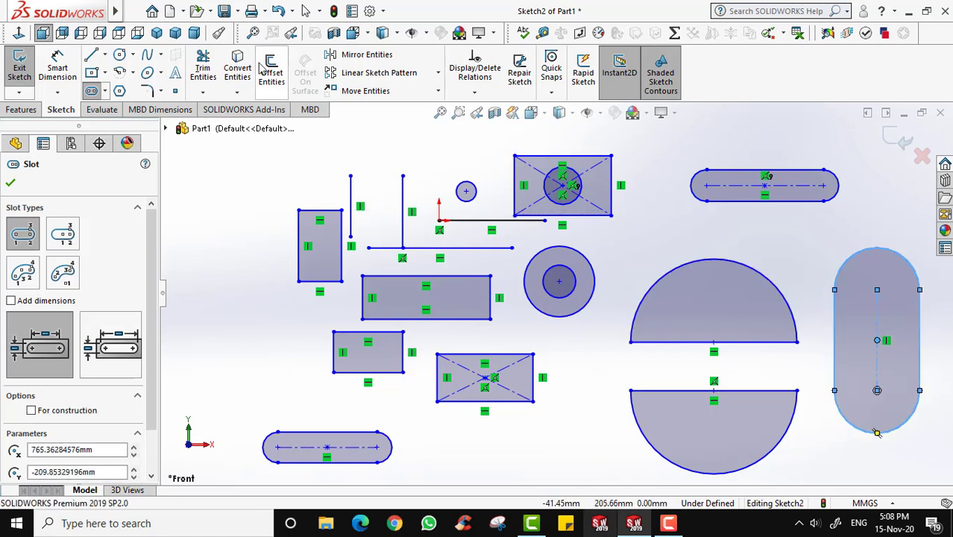
Sketch a tilted centerpoint straight slot below the lower center rectangle, centred at about X 80 mm, Y -514 mm.
{"action": "left_click", "coordinate": [105, 91]}
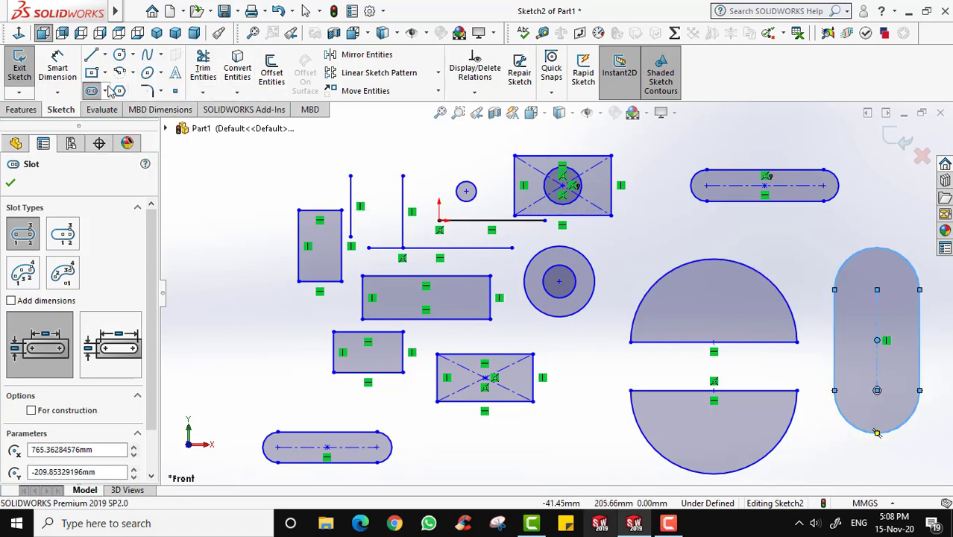
{"action": "left_click", "coordinate": [106, 91]}
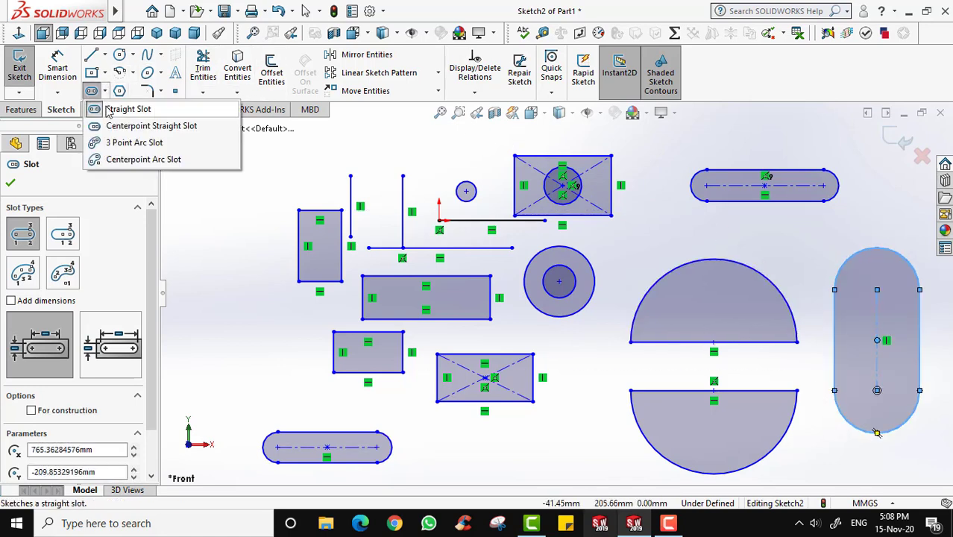
{"action": "left_click", "coordinate": [142, 126]}
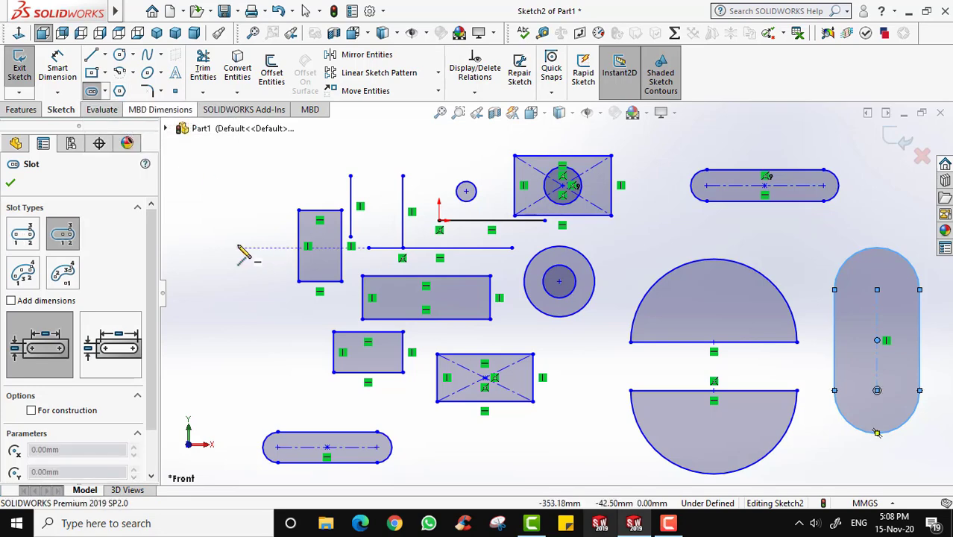
{"action": "scroll", "coordinate": [532, 427], "scroll_direction": "up", "scroll_amount": 3}
{"action": "scroll", "coordinate": [535, 426], "scroll_direction": "down", "scroll_amount": 3}
{"action": "scroll", "coordinate": [532, 414], "scroll_direction": "up", "scroll_amount": 2}
{"action": "scroll", "coordinate": [529, 388], "scroll_direction": "up", "scroll_amount": 1}
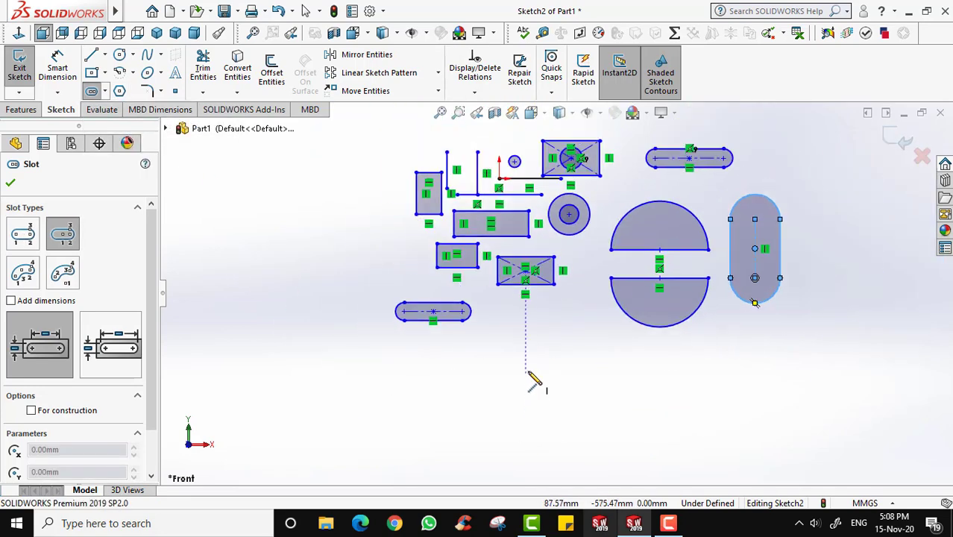
{"action": "scroll", "coordinate": [528, 377], "scroll_direction": "down", "scroll_amount": 1}
{"action": "left_click", "coordinate": [526, 344]}
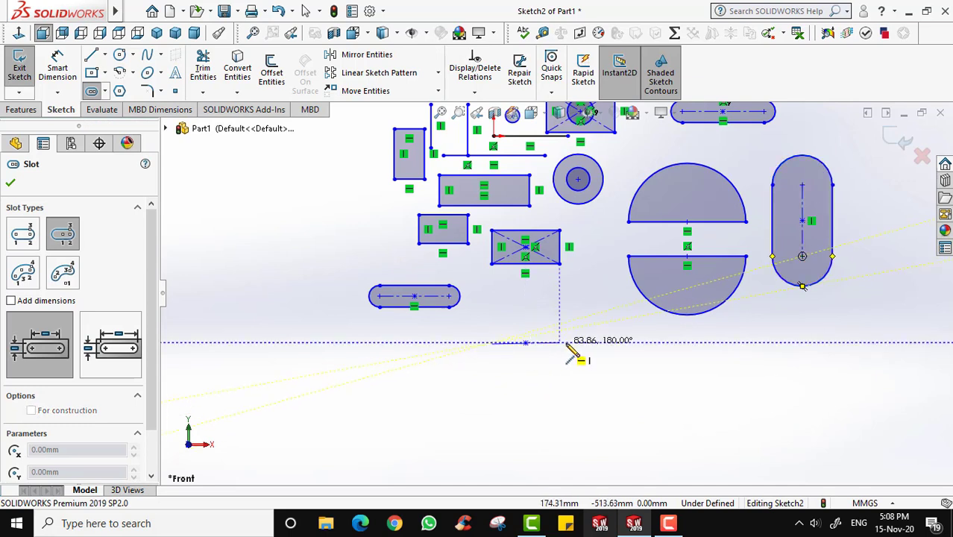
{"action": "left_click", "coordinate": [552, 383]}
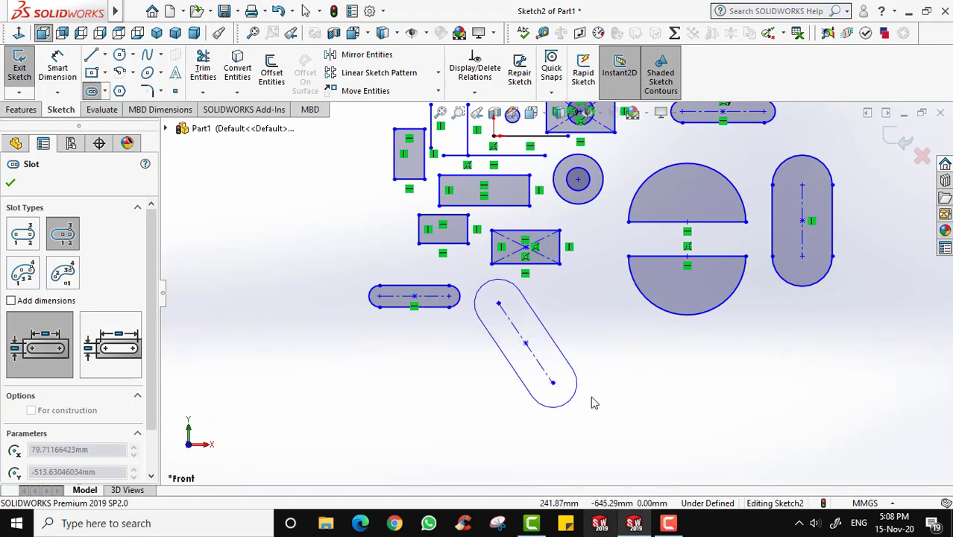
{"action": "left_click", "coordinate": [595, 403]}
Sketch a horizontal centerpoint straight slot at the lower left, about 209 mm from centre to arc centre, and finish the Slot tool.
{"action": "scroll", "coordinate": [585, 231], "scroll_direction": "up", "scroll_amount": 2}
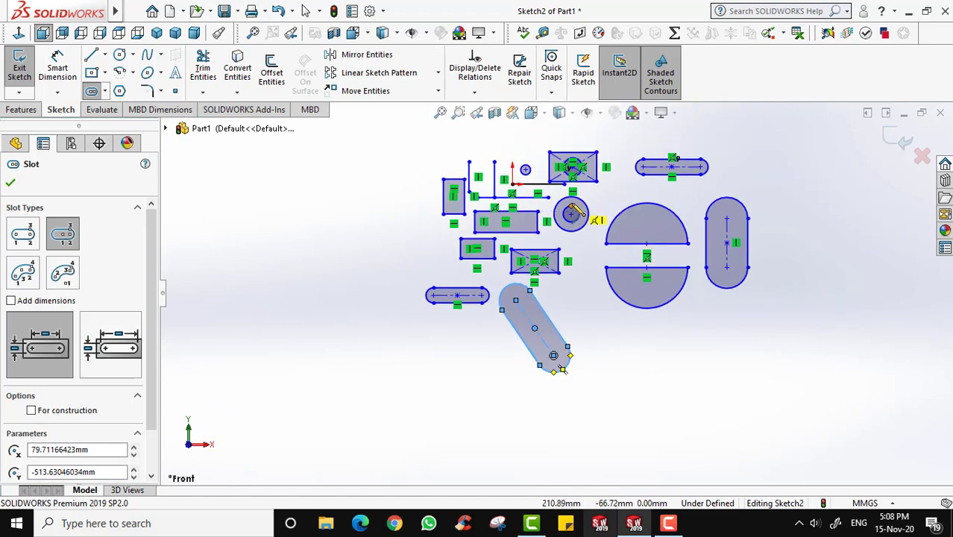
{"action": "scroll", "coordinate": [574, 179], "scroll_direction": "down", "scroll_amount": 2}
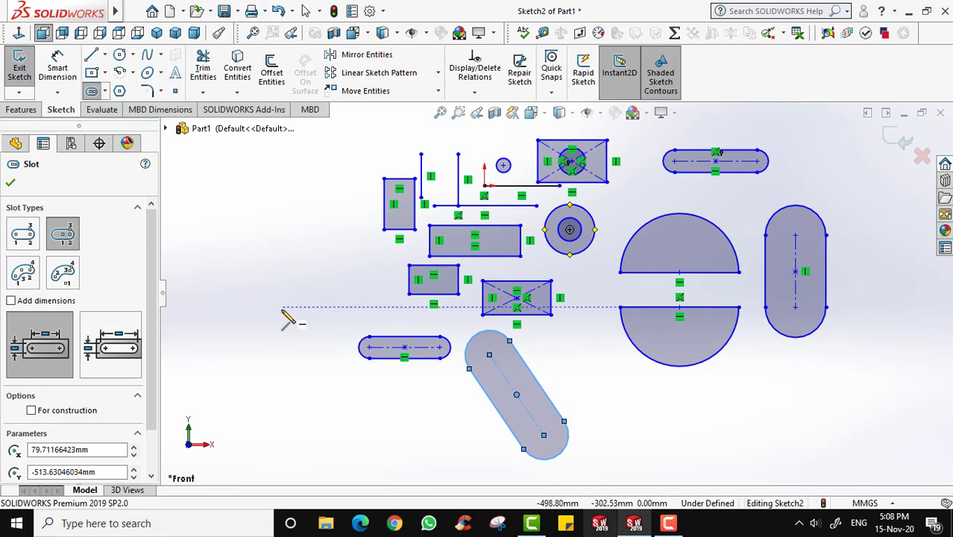
{"action": "left_click", "coordinate": [330, 429]}
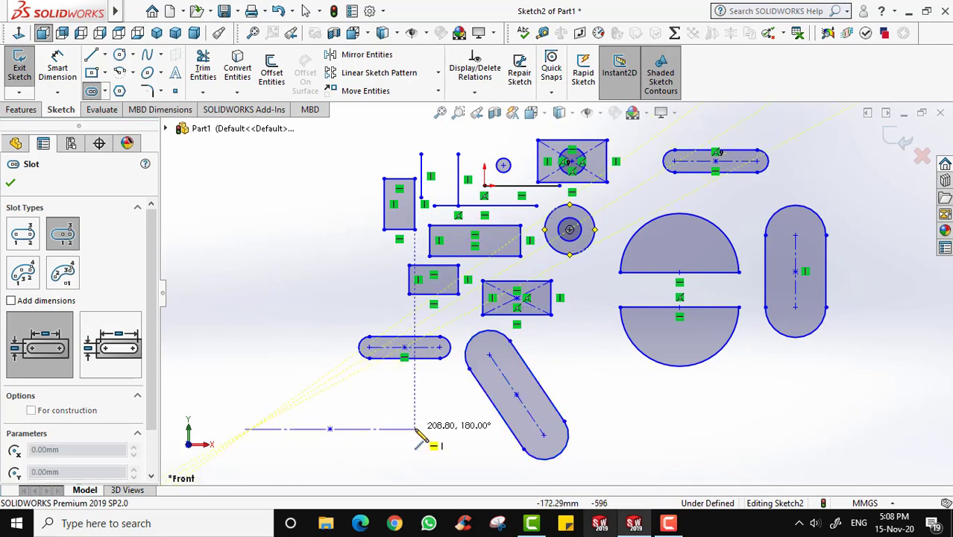
{"action": "left_click", "coordinate": [415, 429]}
{"action": "left_click", "coordinate": [435, 447]}
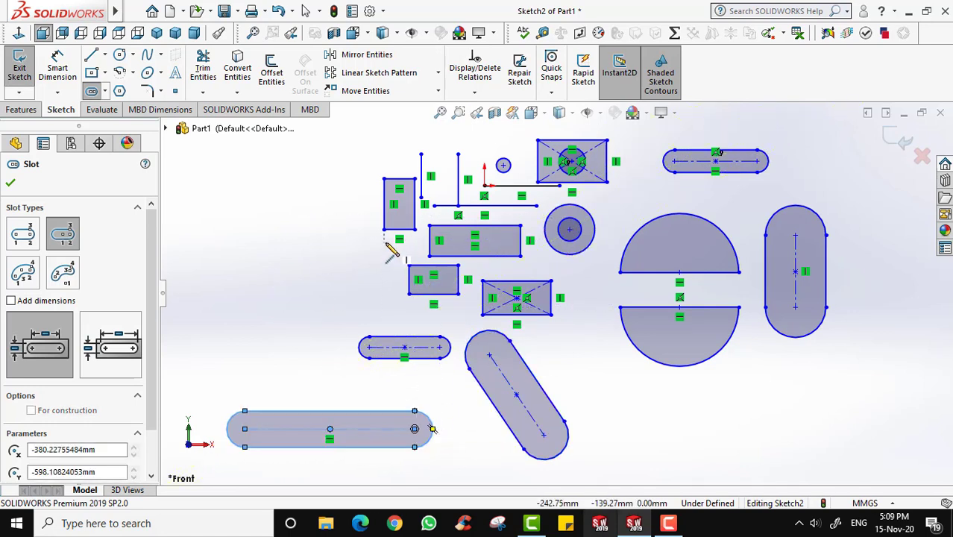
{"action": "left_click", "coordinate": [11, 183]}
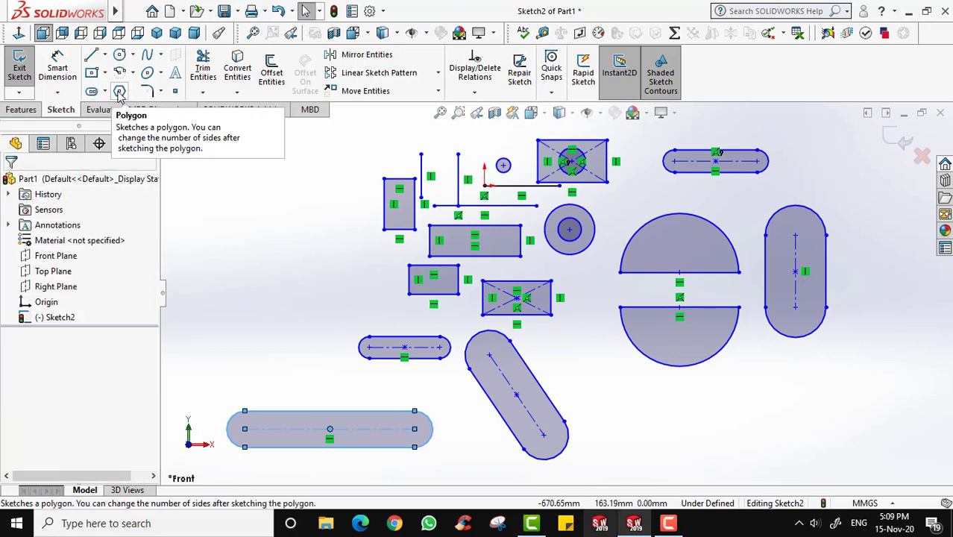
Sketch a polygon with an inscribed circle about 271 mm in diameter left of the rectangles and set its number of sides to 8.
{"action": "left_click", "coordinate": [120, 91]}
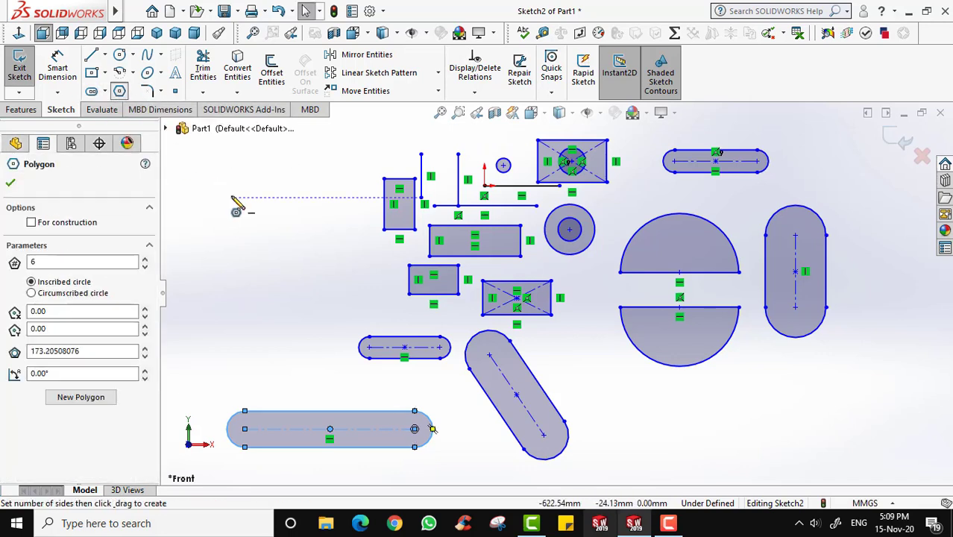
{"action": "left_click", "coordinate": [254, 266]}
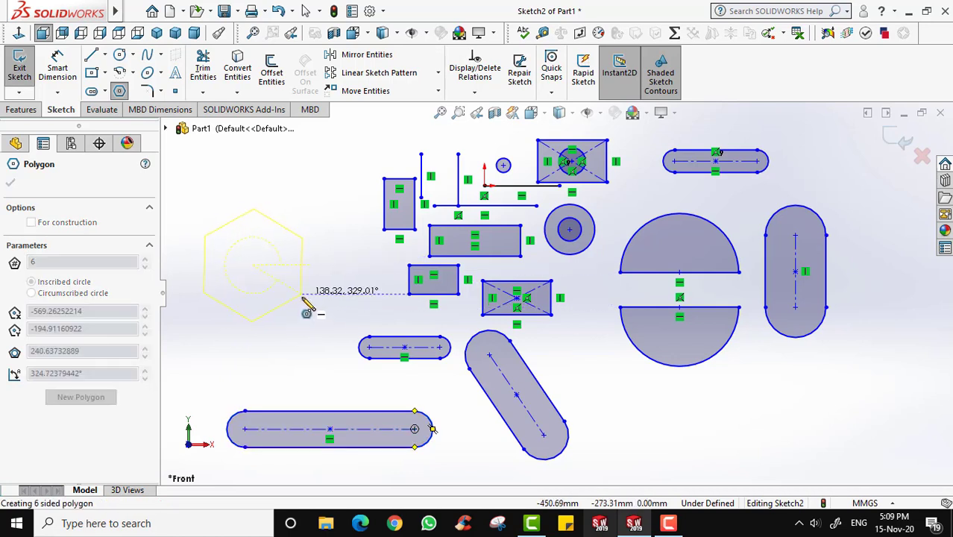
{"action": "left_click", "coordinate": [311, 257]}
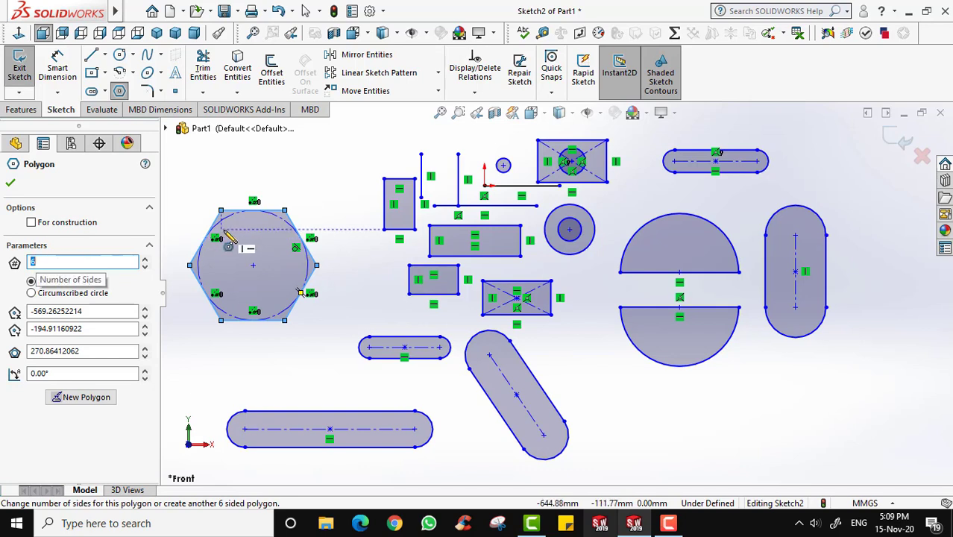
{"action": "left_click", "coordinate": [145, 258]}
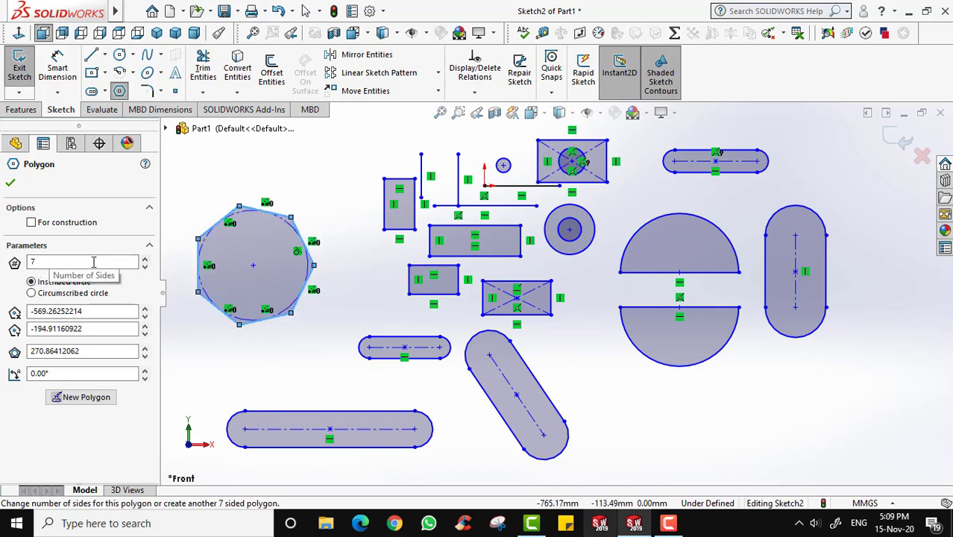
{"action": "left_click", "coordinate": [144, 259]}
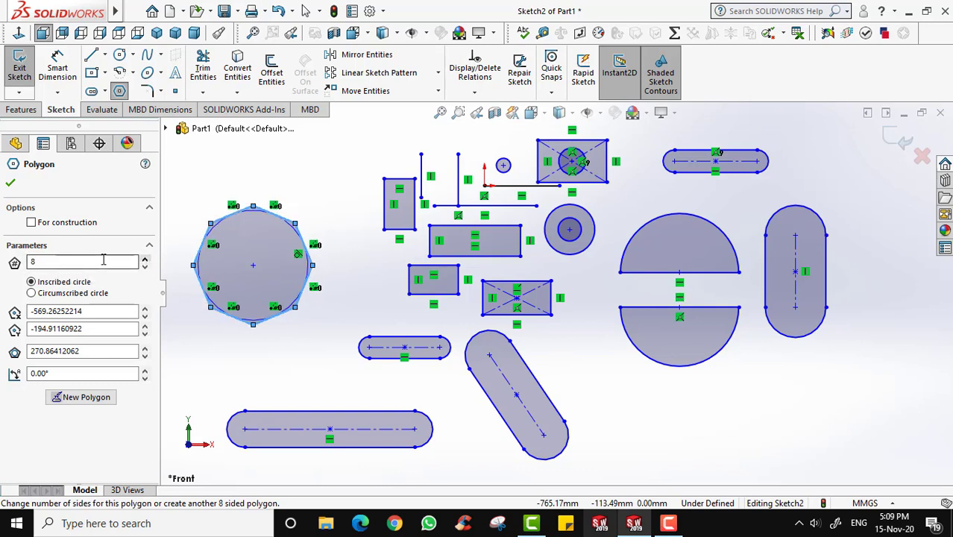
Increase the polygon's number of sides to 10.
{"action": "left_click", "coordinate": [144, 258]}
{"action": "left_click", "coordinate": [144, 258]}
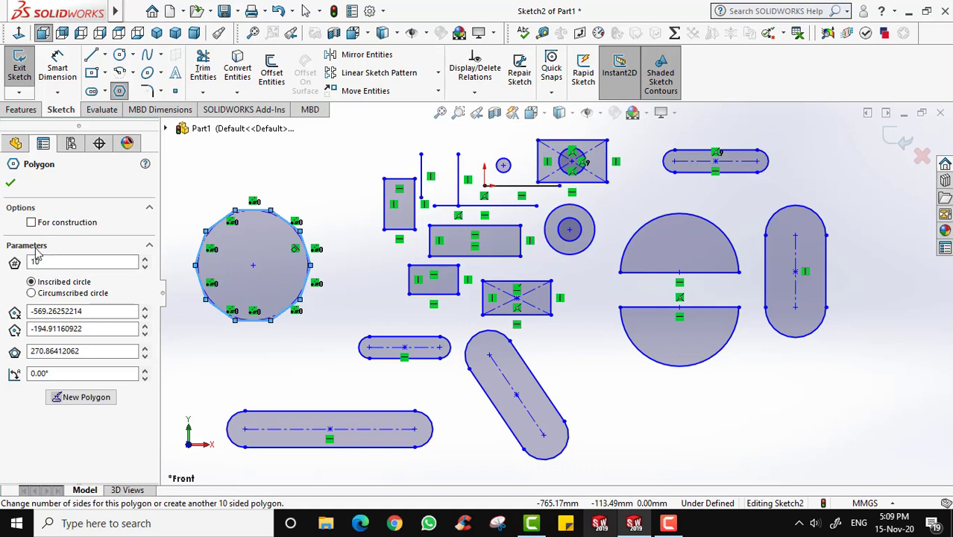
{"action": "left_click", "coordinate": [145, 258]}
{"action": "left_click", "coordinate": [145, 267]}
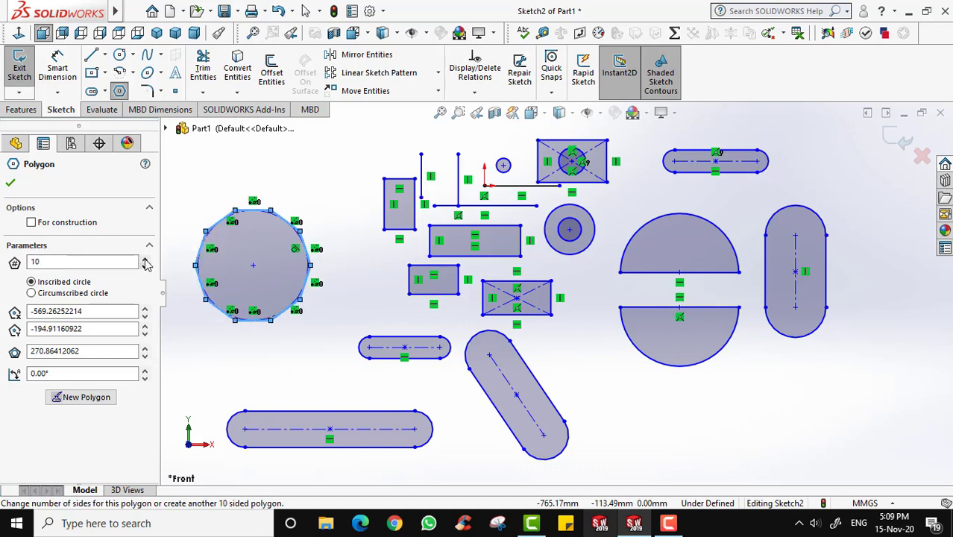
Reduce the polygon's number of sides one at a time down to 3.
{"action": "left_click", "coordinate": [145, 259]}
{"action": "left_click", "coordinate": [146, 267]}
{"action": "left_click", "coordinate": [145, 266]}
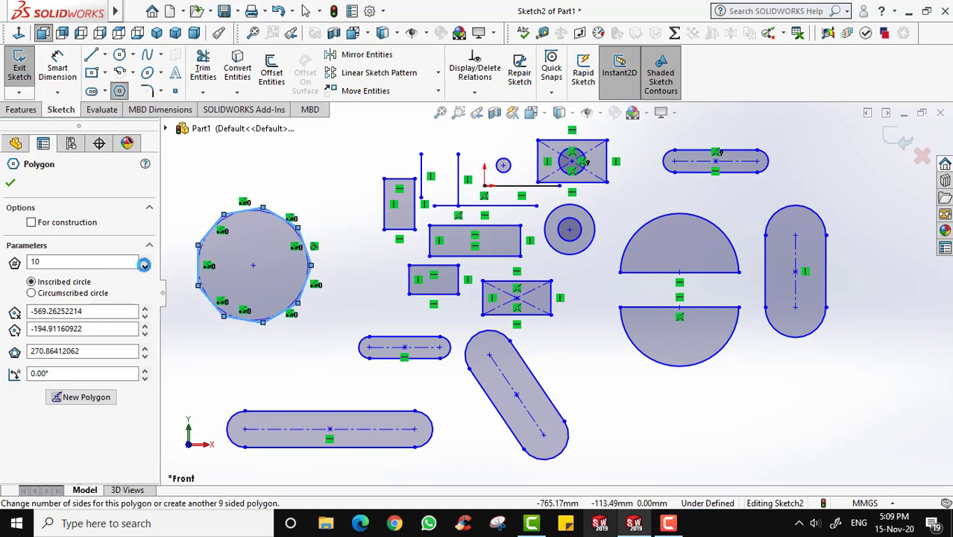
{"action": "left_click", "coordinate": [144, 267]}
{"action": "left_click", "coordinate": [145, 266]}
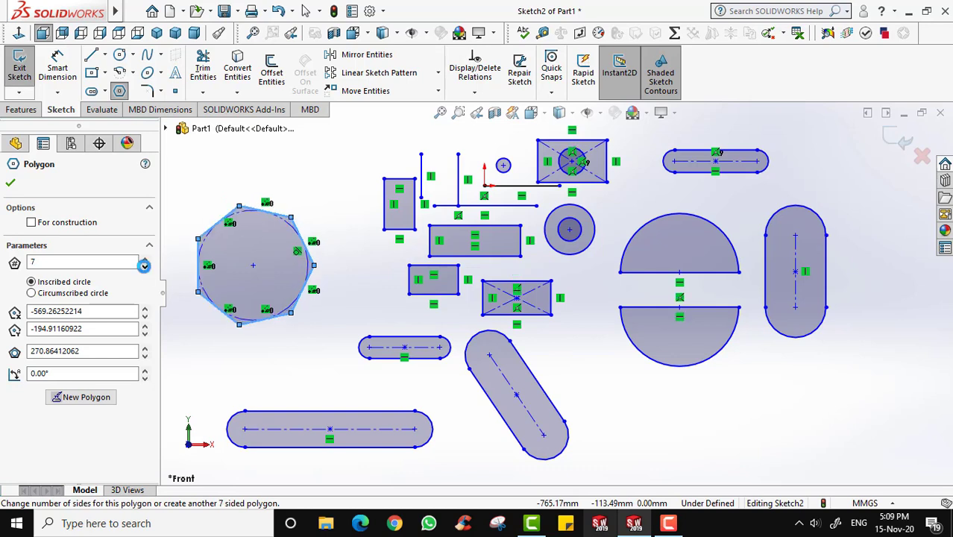
{"action": "left_click", "coordinate": [145, 266]}
{"action": "left_click", "coordinate": [145, 267]}
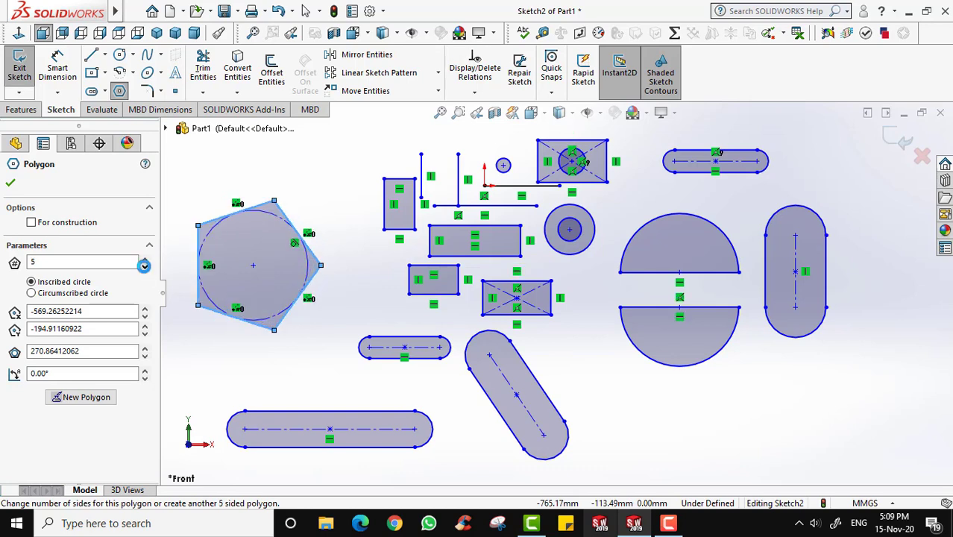
{"action": "left_click", "coordinate": [144, 266]}
{"action": "left_click", "coordinate": [145, 266]}
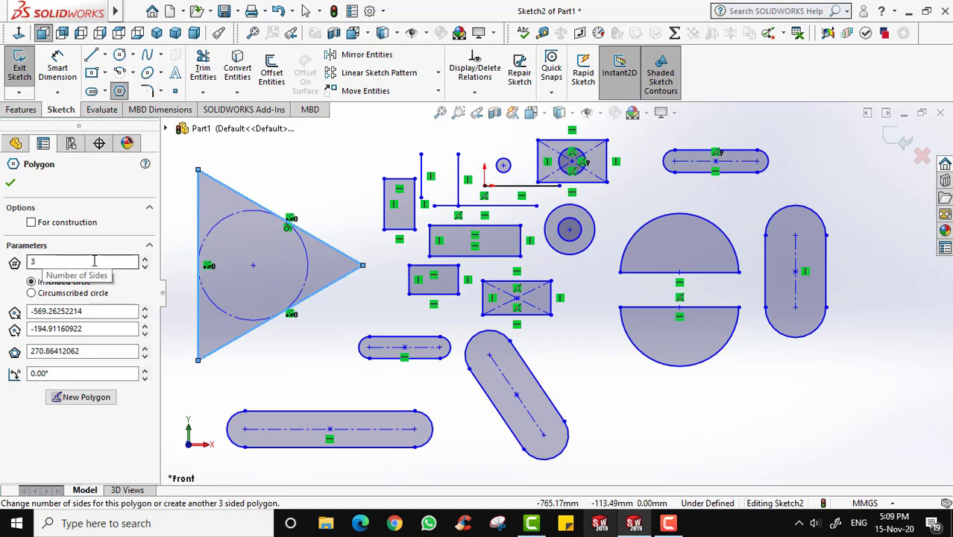
Set the polygon's number of sides to 8 and accept the polygon.
{"action": "left_click", "coordinate": [145, 258]}
{"action": "left_click", "coordinate": [144, 258]}
{"action": "left_click", "coordinate": [145, 258]}
{"action": "left_click", "coordinate": [145, 258]}
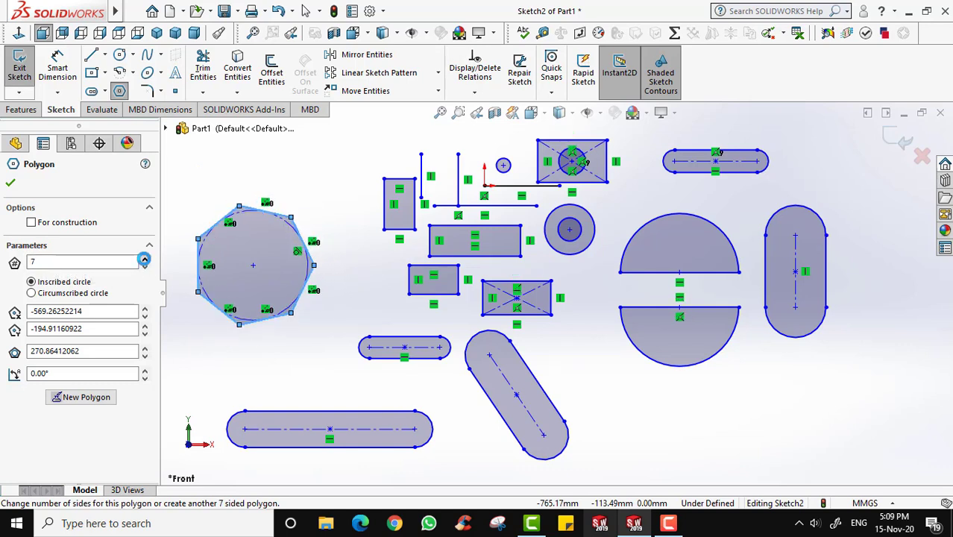
{"action": "left_click", "coordinate": [145, 258]}
{"action": "left_click", "coordinate": [10, 182]}
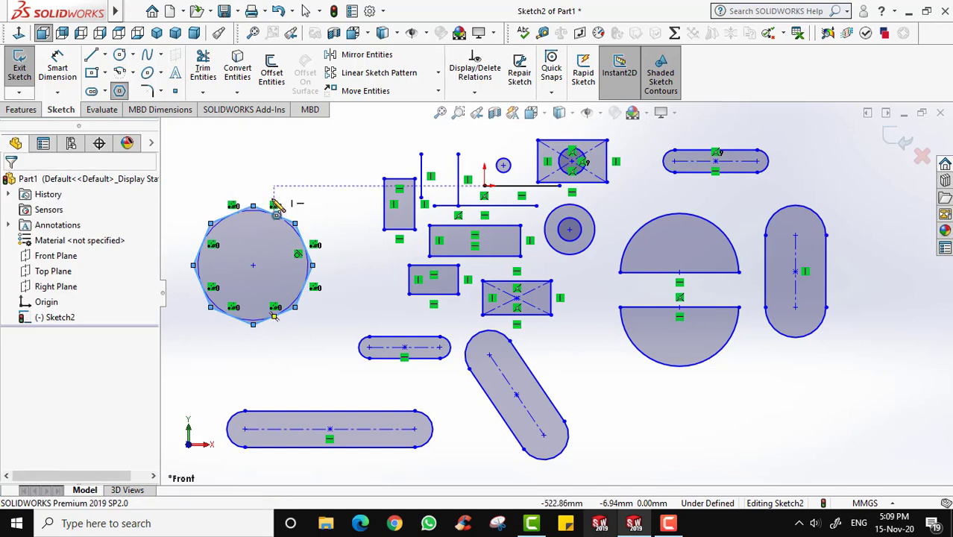
Sketch a long winding multi-point spline from left of the lower semicircle, looping beneath all the slots and up to between the octagon and vertical rectangle.
{"action": "left_click", "coordinate": [146, 58]}
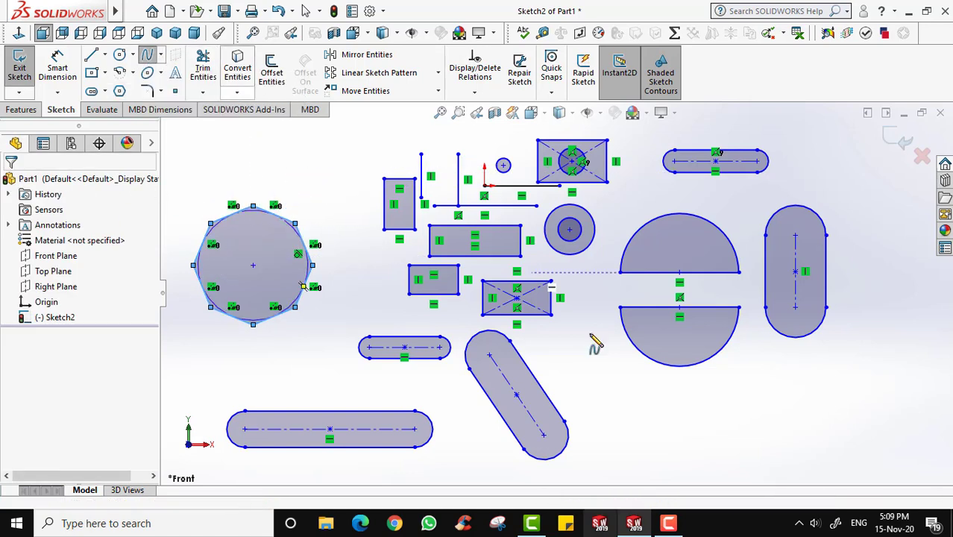
{"action": "left_click", "coordinate": [606, 381]}
{"action": "left_click", "coordinate": [689, 421]}
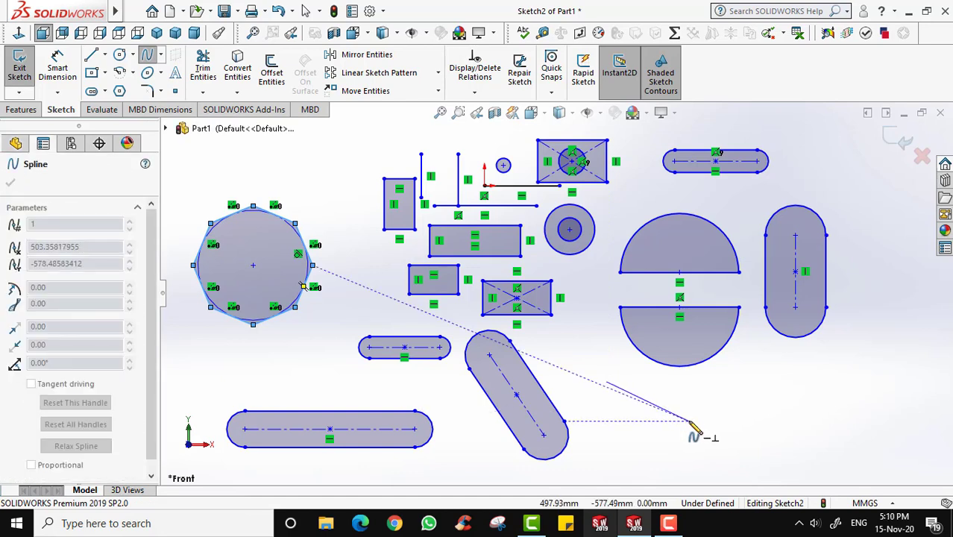
{"action": "left_click", "coordinate": [766, 410]}
{"action": "left_click", "coordinate": [808, 373]}
{"action": "left_click", "coordinate": [841, 347]}
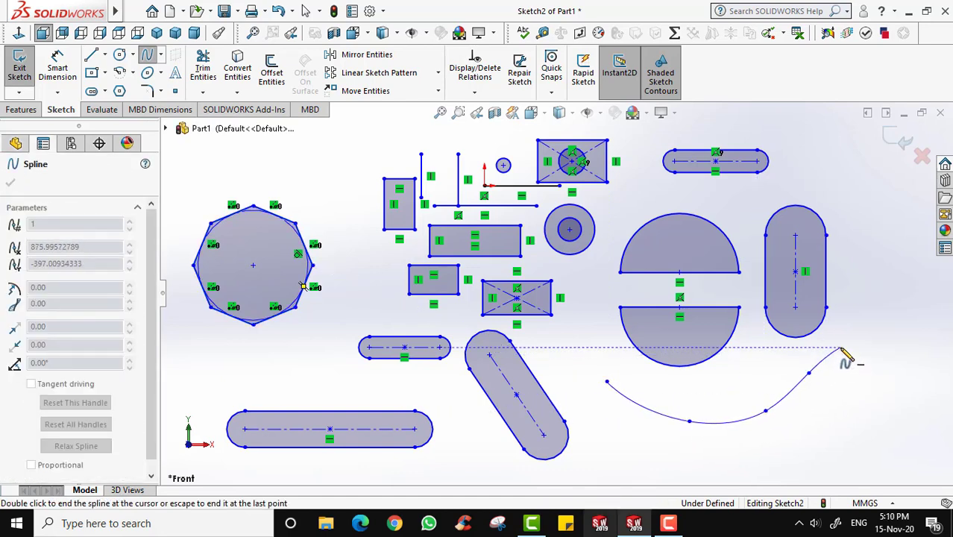
{"action": "left_click", "coordinate": [900, 362]}
{"action": "left_click", "coordinate": [914, 416]}
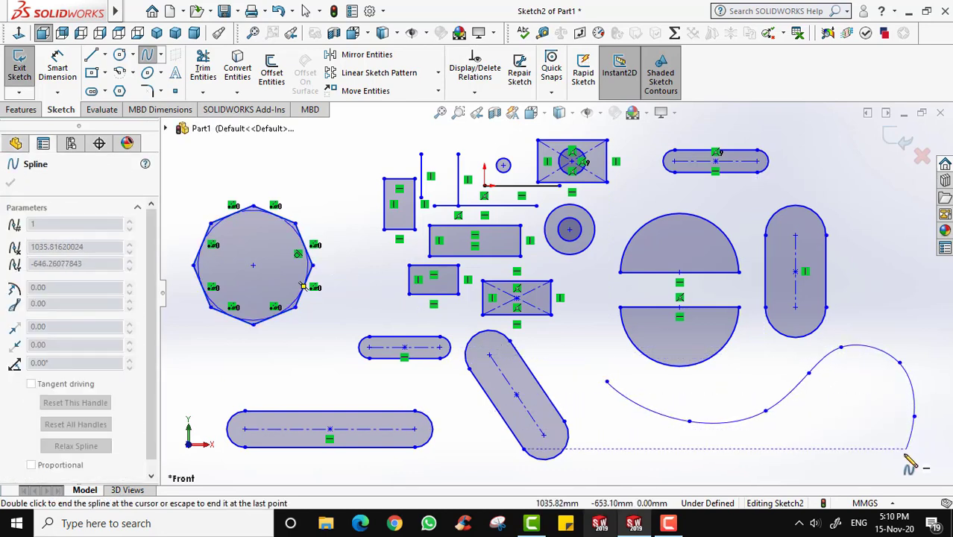
{"action": "left_click", "coordinate": [904, 453]}
{"action": "left_click", "coordinate": [848, 470]}
{"action": "left_click", "coordinate": [818, 449]}
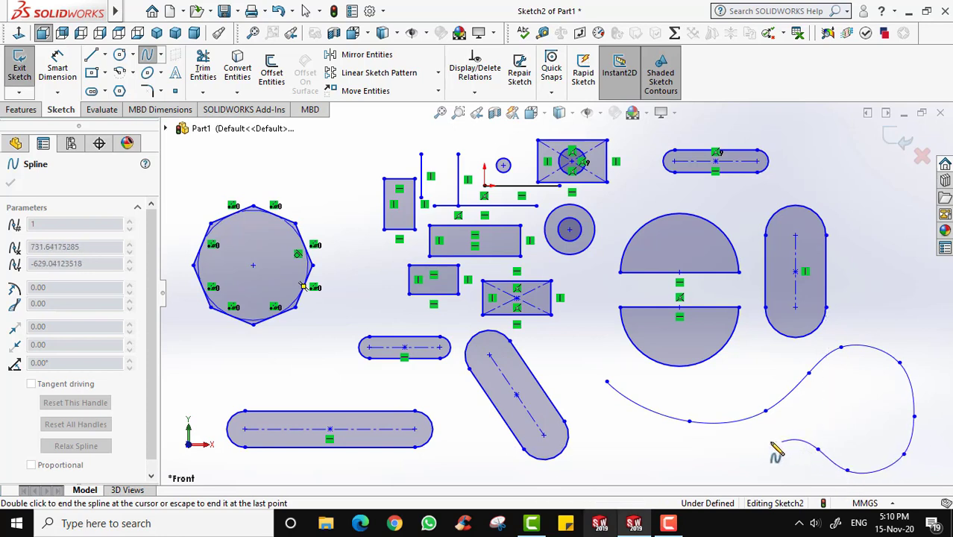
{"action": "left_click", "coordinate": [783, 442]}
{"action": "left_click", "coordinate": [739, 459]}
{"action": "left_click", "coordinate": [704, 468]}
{"action": "left_click", "coordinate": [660, 465]}
{"action": "left_click", "coordinate": [636, 448]}
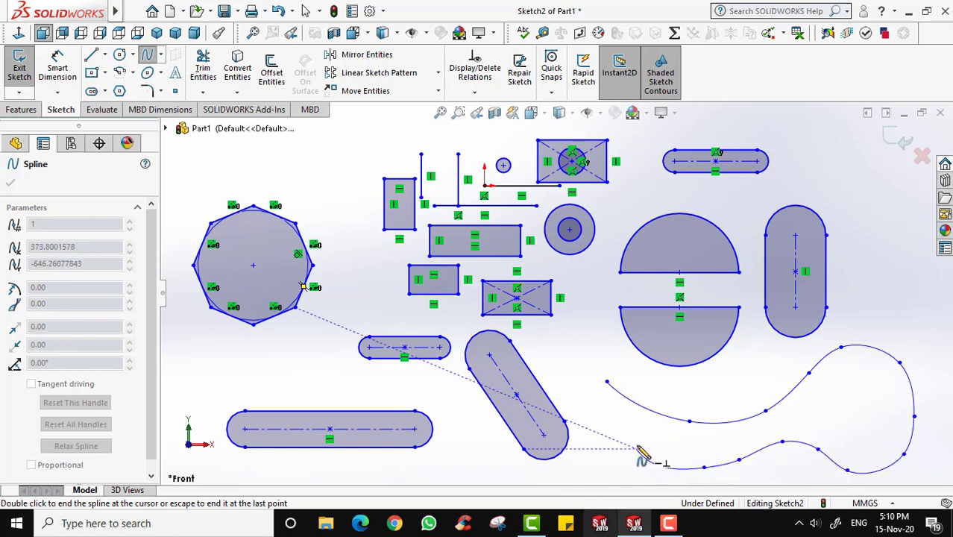
{"action": "left_click", "coordinate": [614, 430]}
{"action": "left_click", "coordinate": [589, 435]}
{"action": "left_click", "coordinate": [582, 447]}
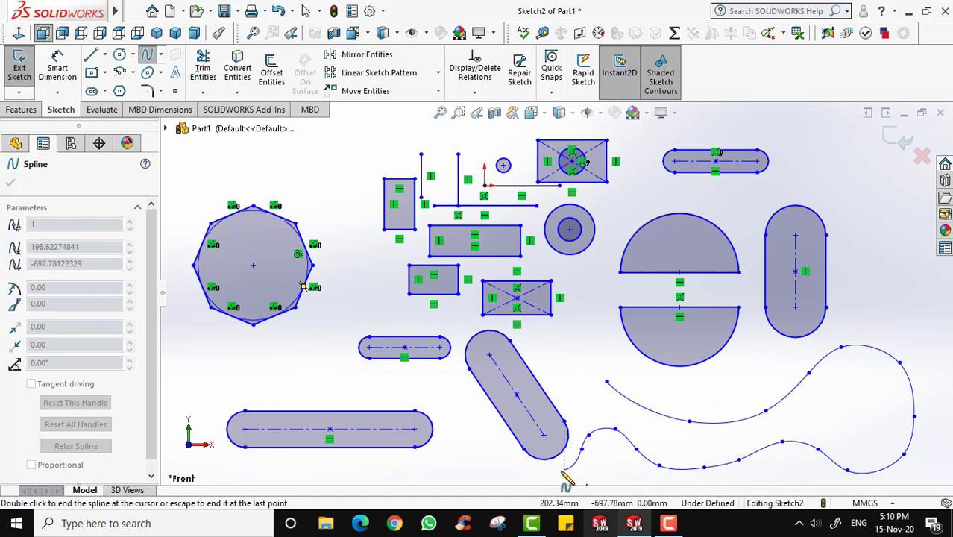
{"action": "left_click", "coordinate": [536, 471]}
{"action": "left_click", "coordinate": [504, 463]}
{"action": "left_click", "coordinate": [474, 440]}
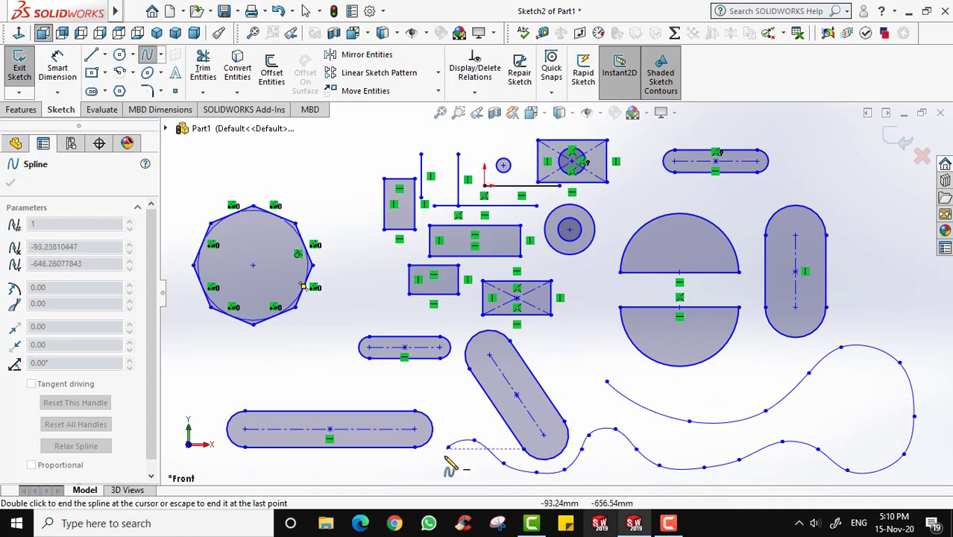
{"action": "left_click", "coordinate": [447, 446]}
{"action": "left_click", "coordinate": [428, 465]}
{"action": "left_click", "coordinate": [378, 469]}
{"action": "left_click", "coordinate": [320, 469]}
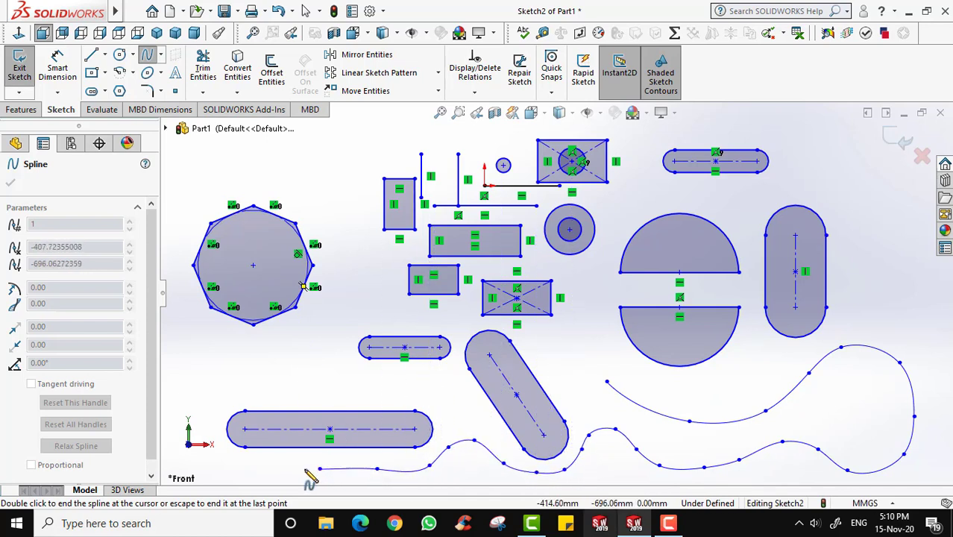
{"action": "left_click", "coordinate": [244, 466]}
{"action": "left_click", "coordinate": [211, 429]}
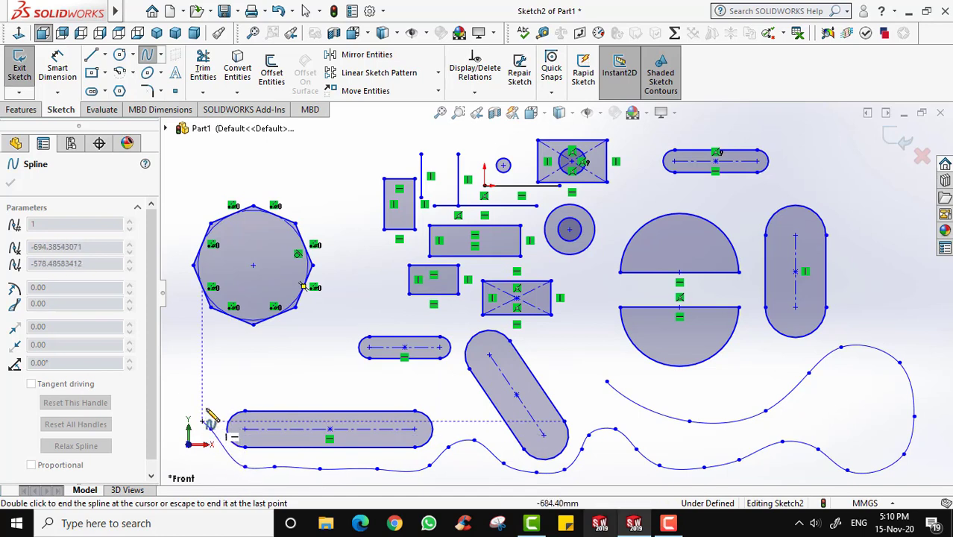
{"action": "left_click", "coordinate": [211, 391]}
{"action": "left_click", "coordinate": [225, 381]}
{"action": "left_click", "coordinate": [253, 368]}
{"action": "left_click", "coordinate": [287, 372]}
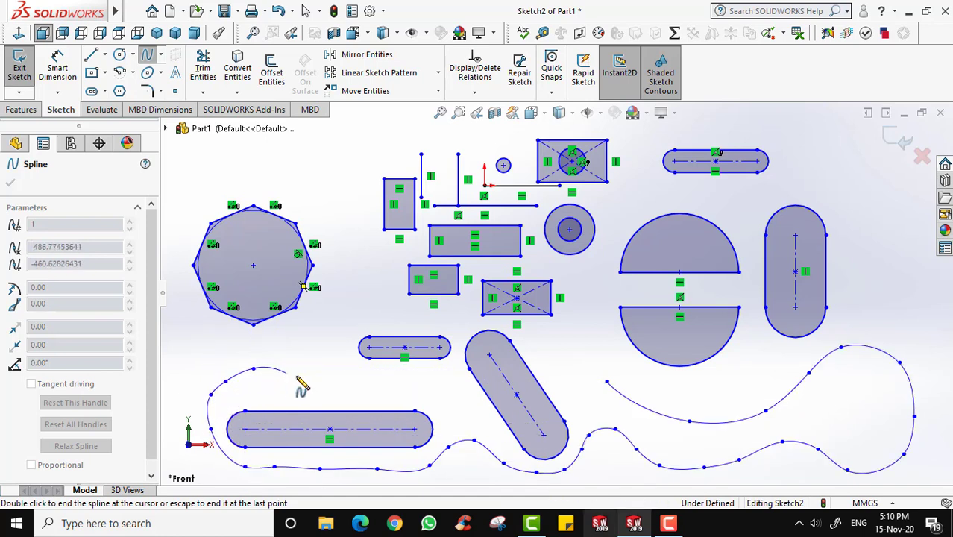
{"action": "left_click", "coordinate": [303, 382]}
{"action": "left_click", "coordinate": [330, 386]}
{"action": "left_click", "coordinate": [348, 386]}
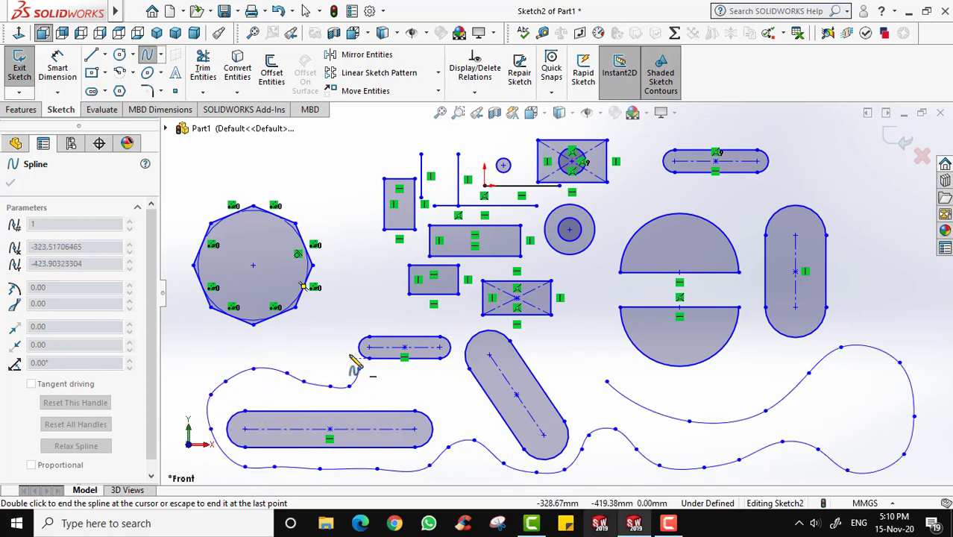
{"action": "left_click", "coordinate": [343, 317]}
{"action": "left_click", "coordinate": [358, 294]}
{"action": "left_click", "coordinate": [380, 280]}
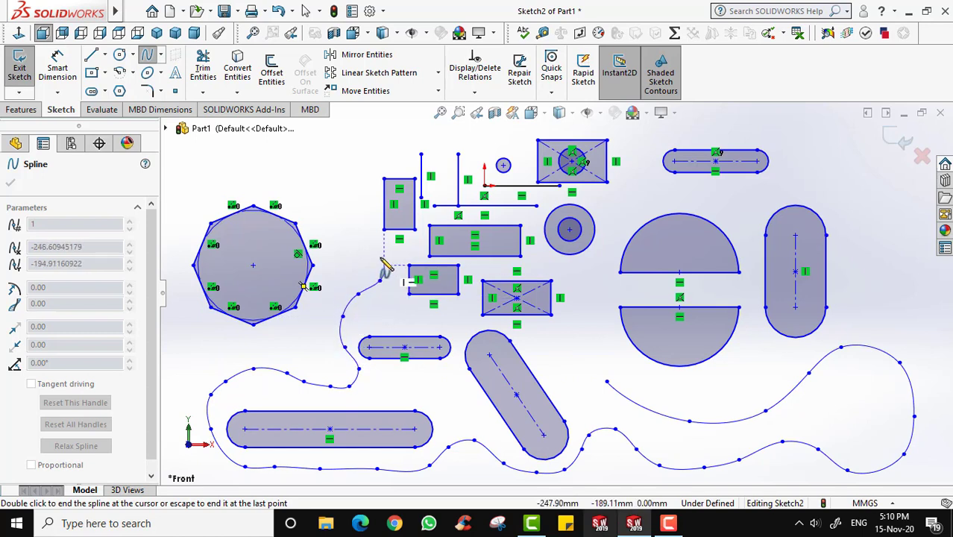
{"action": "left_click", "coordinate": [379, 255]}
{"action": "left_click", "coordinate": [368, 244]}
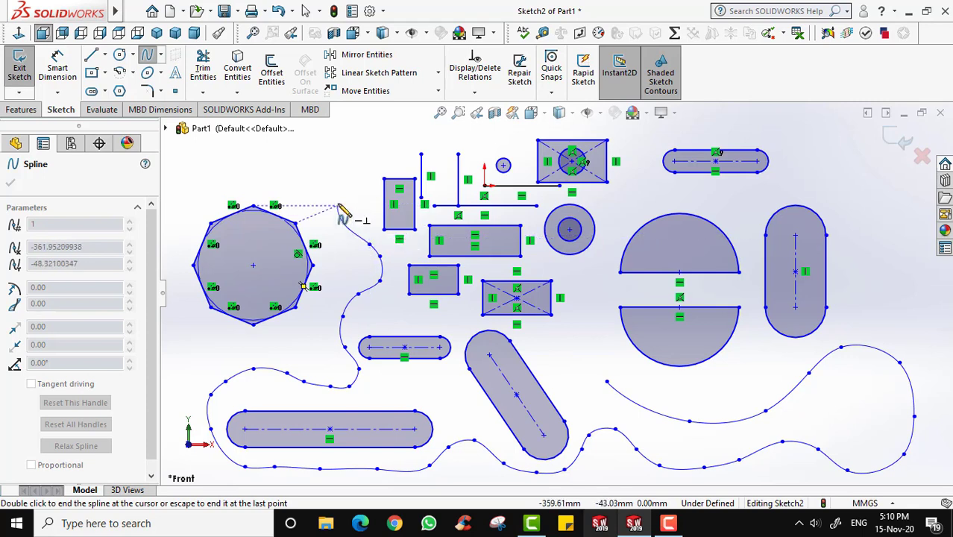
{"action": "key", "text": "Escape"}
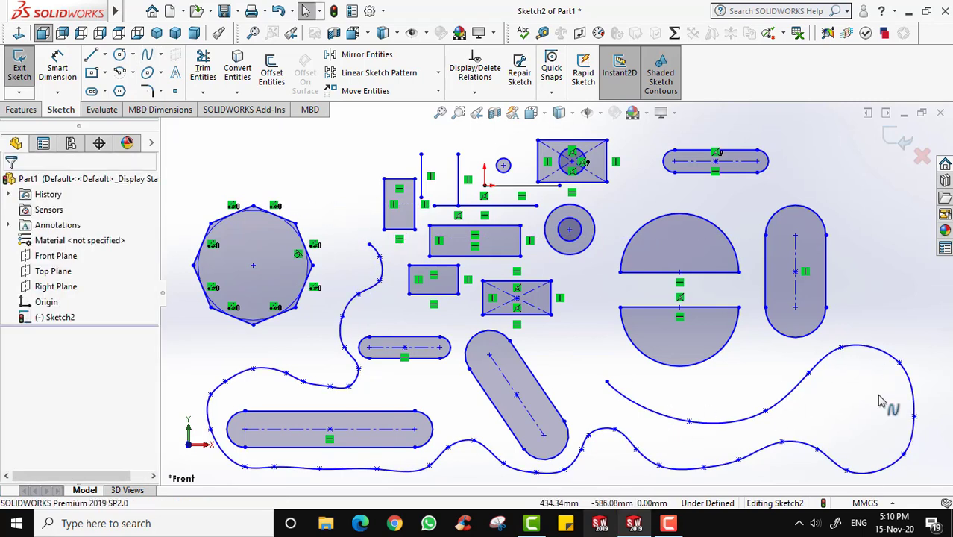
Sketch a horizontal ellipse above the octagon, centred at about X -423 mm, Y 283 mm, with radii of about 267 and 120 mm.
{"action": "left_click", "coordinate": [148, 73]}
{"action": "scroll", "coordinate": [411, 194], "scroll_direction": "up", "scroll_amount": 4}
{"action": "scroll", "coordinate": [411, 194], "scroll_direction": "down", "scroll_amount": 3}
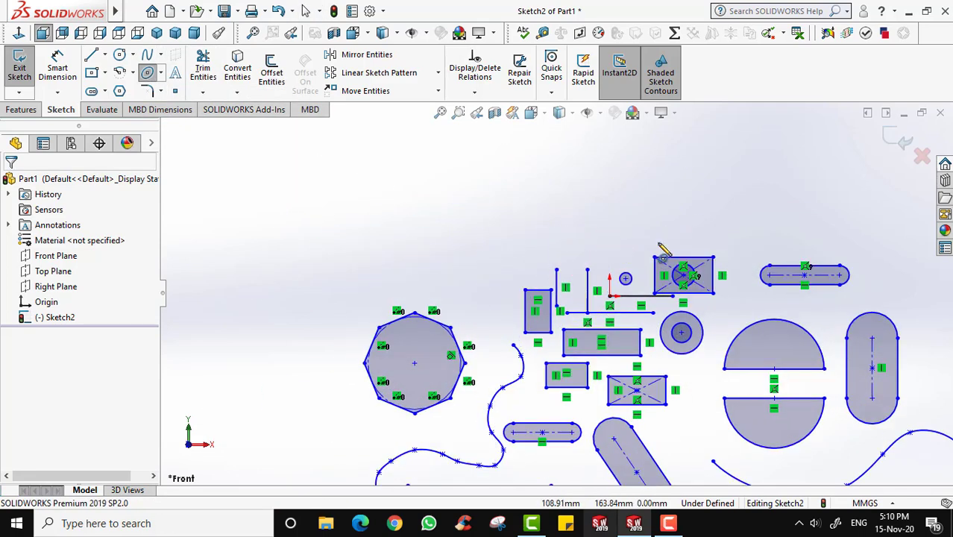
{"action": "scroll", "coordinate": [648, 246], "scroll_direction": "up", "scroll_amount": 1}
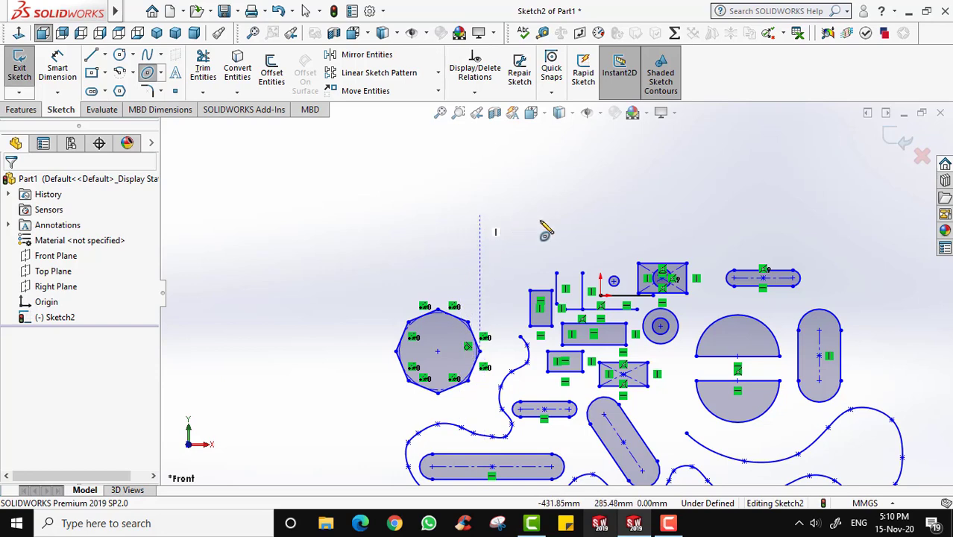
{"action": "left_click", "coordinate": [479, 215]}
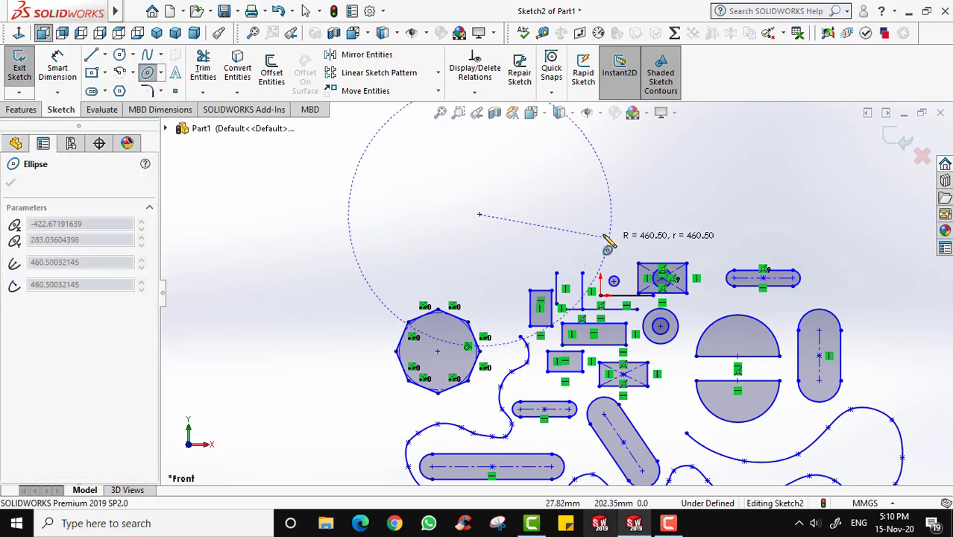
{"action": "left_click", "coordinate": [555, 216]}
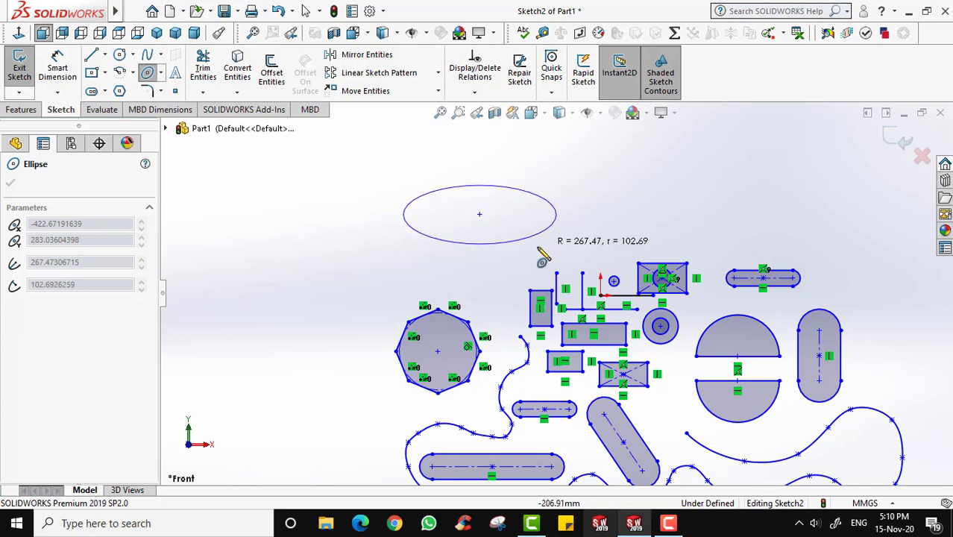
{"action": "left_click", "coordinate": [504, 247]}
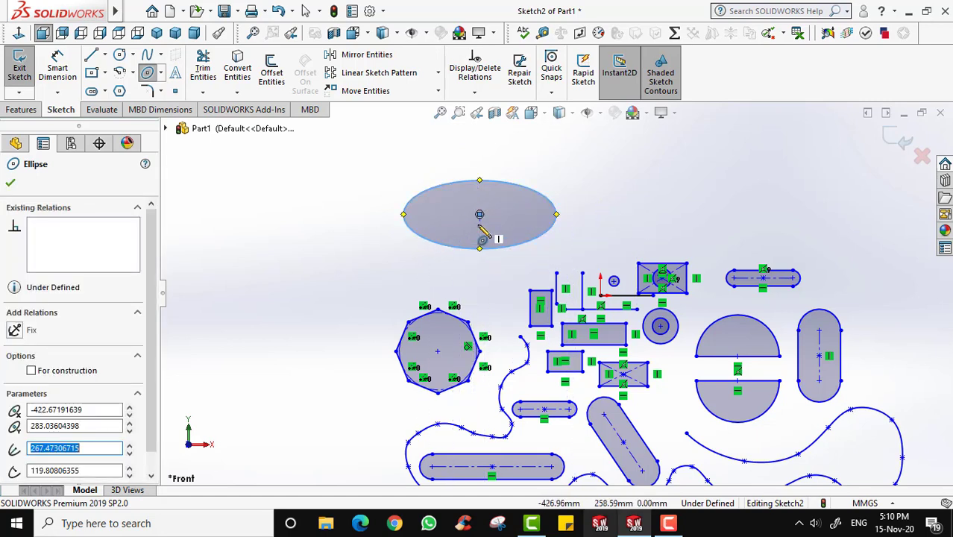
Sketch a tall vertical ellipse centred at about X -1182 mm, Y 18 mm, with radii of about 388 and 115 mm, and finish the Ellipse tool.
{"action": "left_click", "coordinate": [262, 290]}
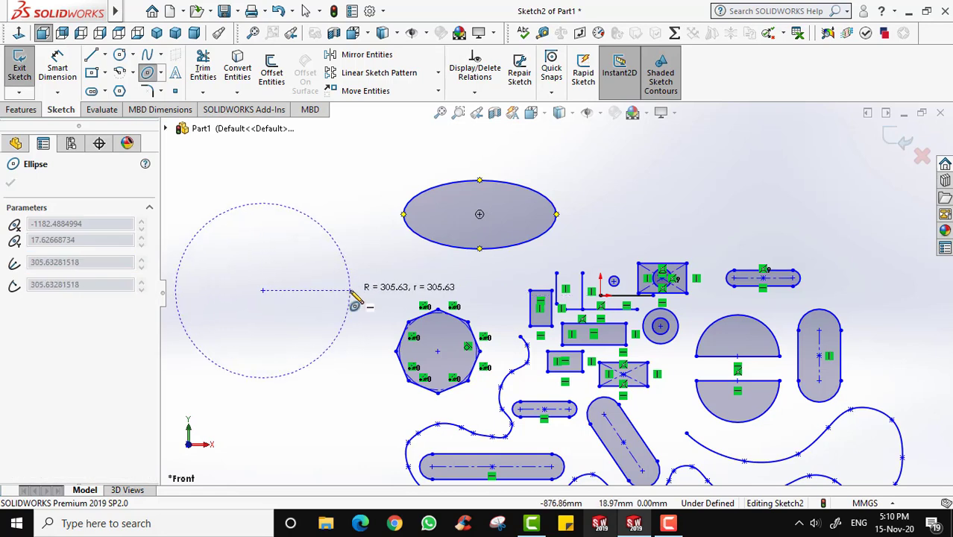
{"action": "left_click", "coordinate": [297, 290]}
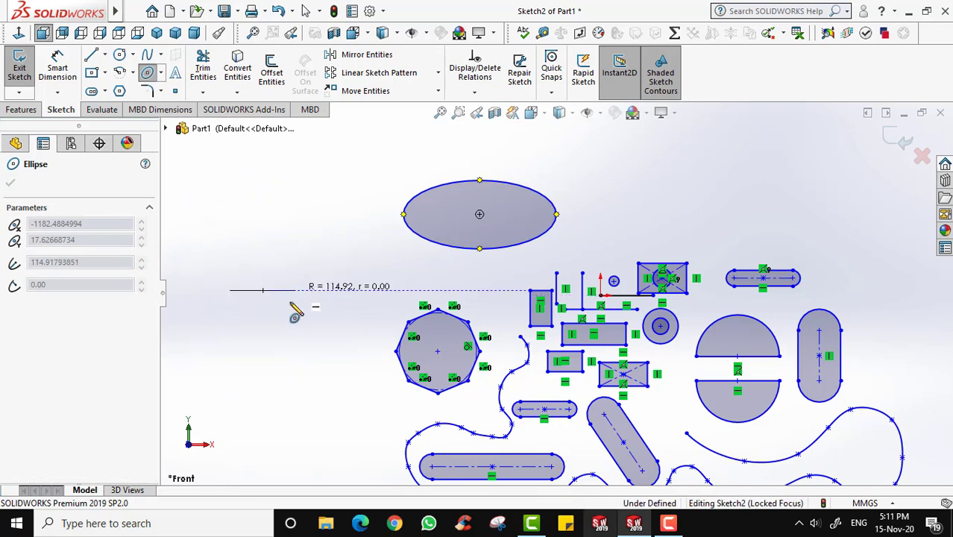
{"action": "left_click", "coordinate": [264, 402]}
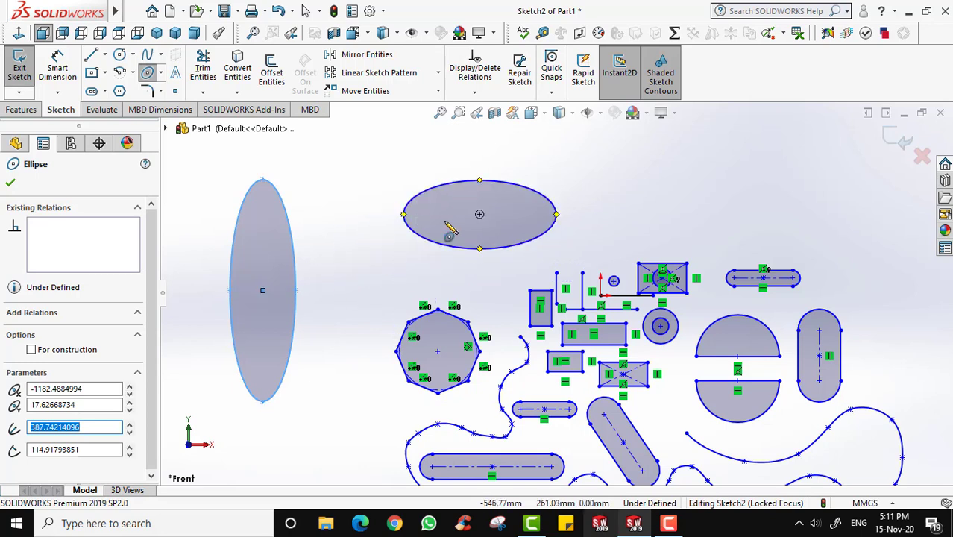
{"action": "left_click", "coordinate": [10, 183]}
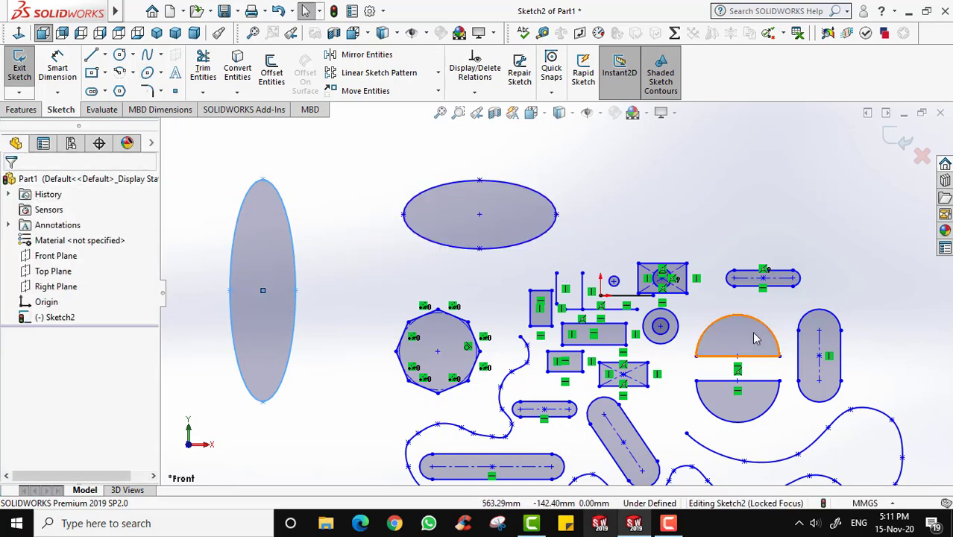
{"action": "scroll", "coordinate": [556, 295], "scroll_direction": "up", "scroll_amount": 1}
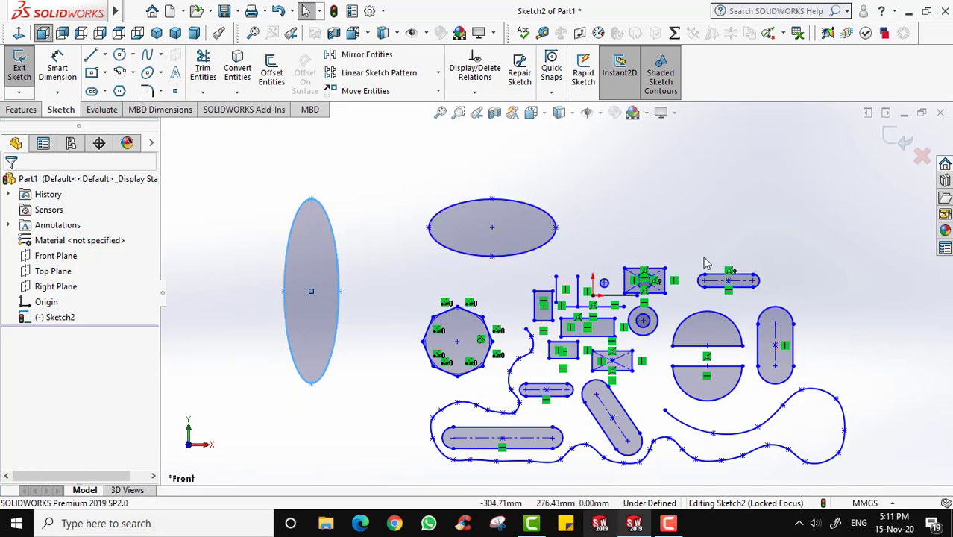
{"action": "scroll", "coordinate": [693, 261], "scroll_direction": "down", "scroll_amount": 6}
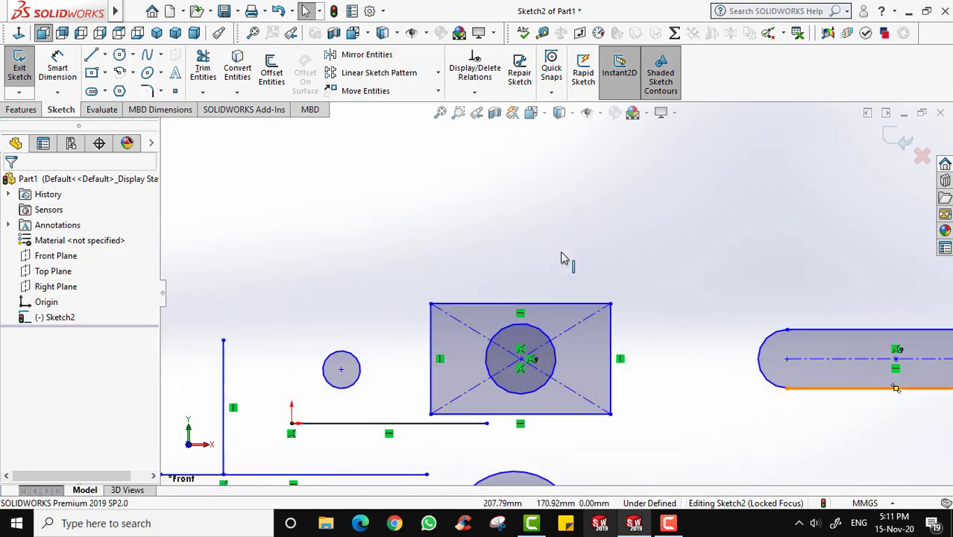
{"action": "scroll", "coordinate": [709, 298], "scroll_direction": "down", "scroll_amount": 2}
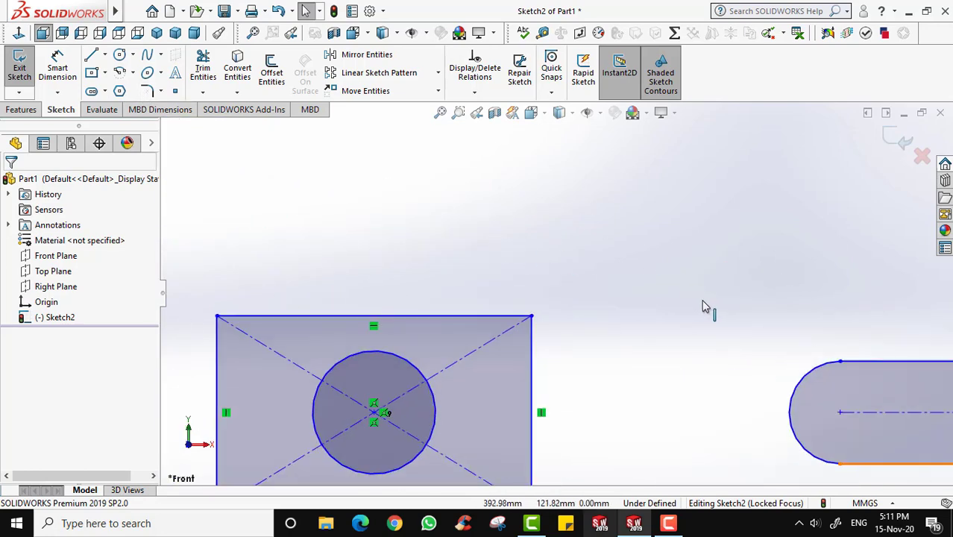
Round the upper-right corner of the rectangle around the circle with a 30 mm sketch fillet.
{"action": "left_click", "coordinate": [161, 91]}
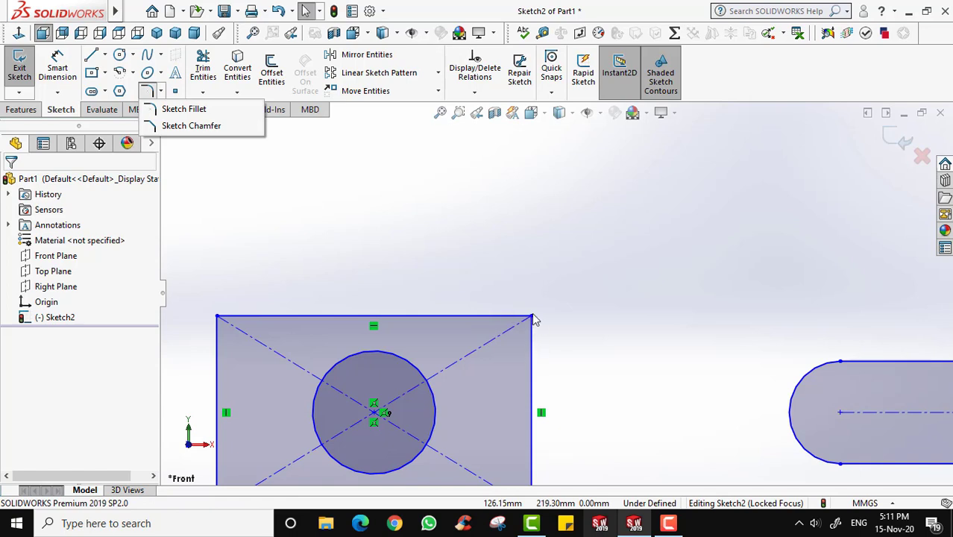
{"action": "left_click", "coordinate": [194, 111]}
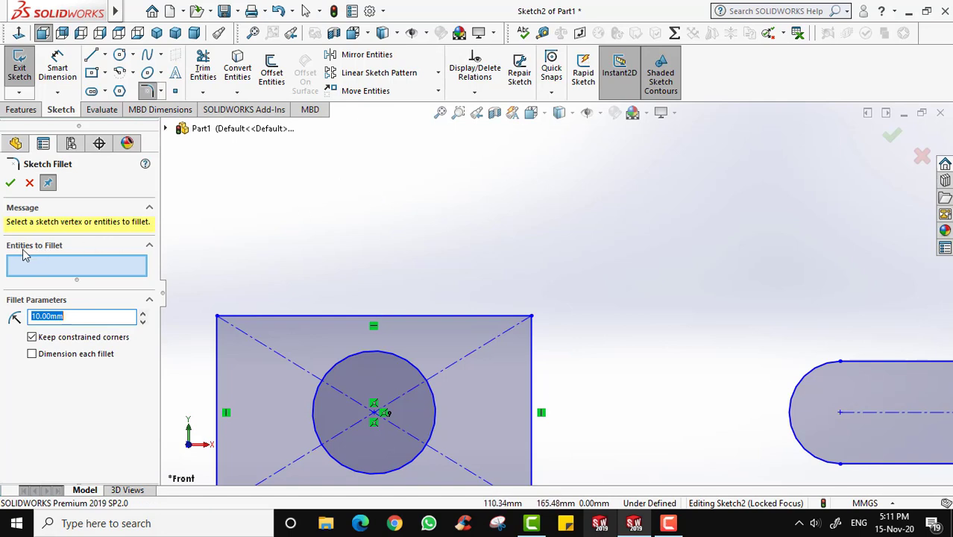
{"action": "left_click", "coordinate": [531, 318]}
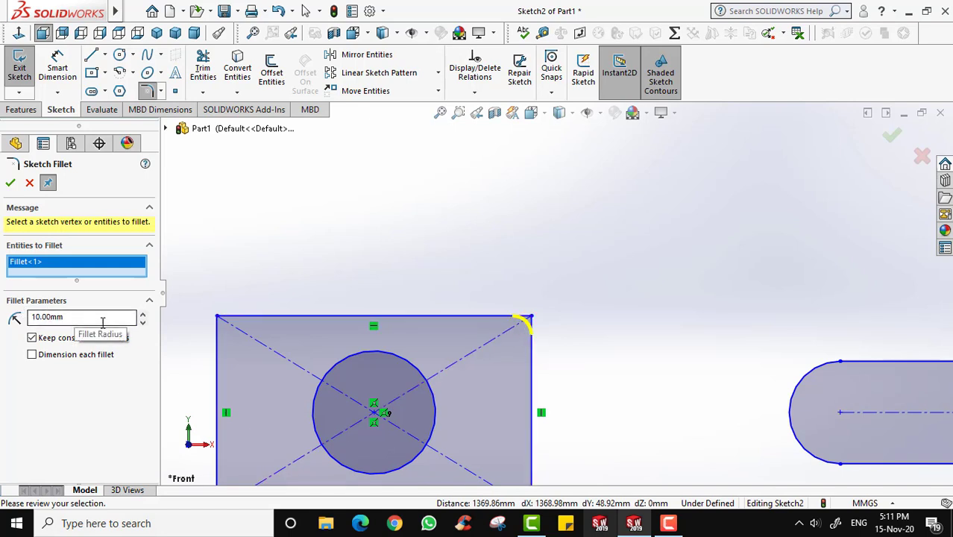
{"action": "left_click", "coordinate": [143, 314]}
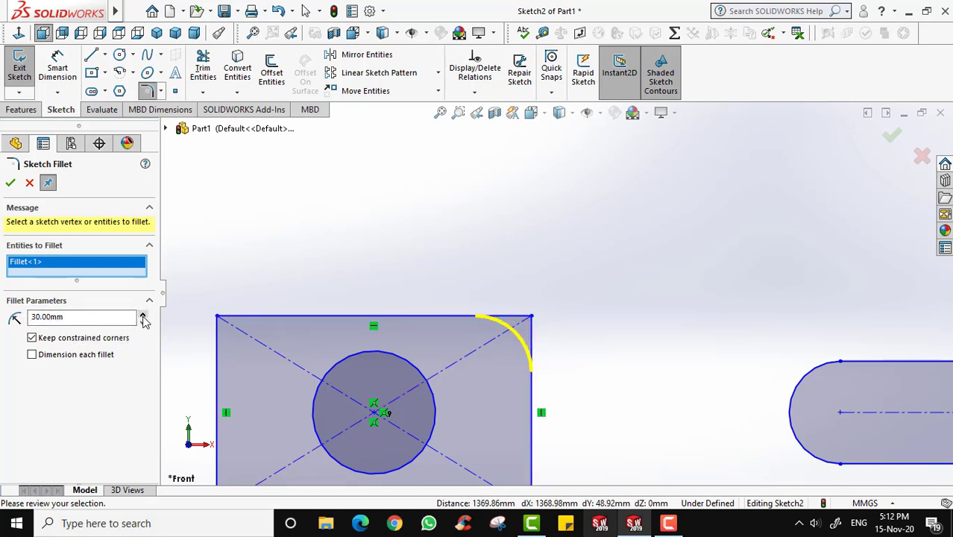
{"action": "left_click", "coordinate": [143, 321]}
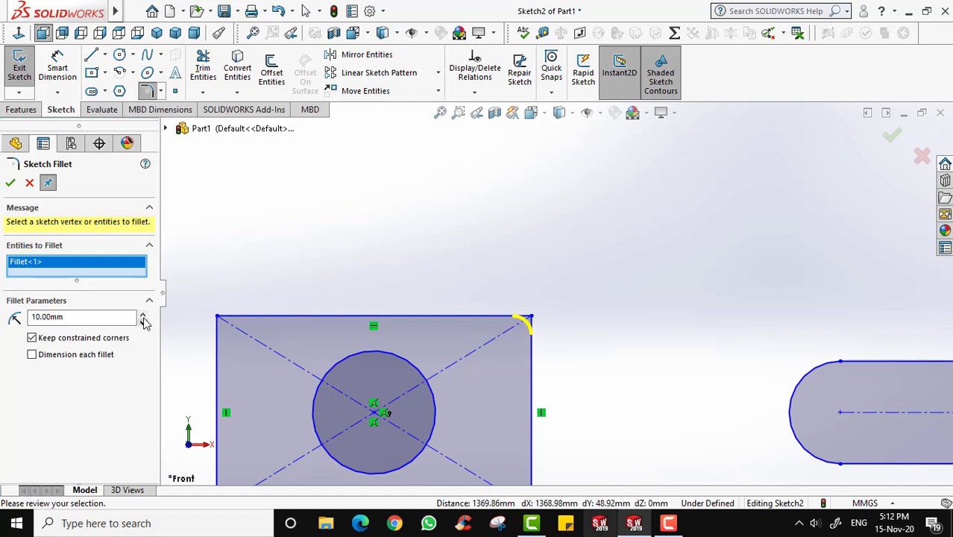
{"action": "left_click", "coordinate": [142, 314]}
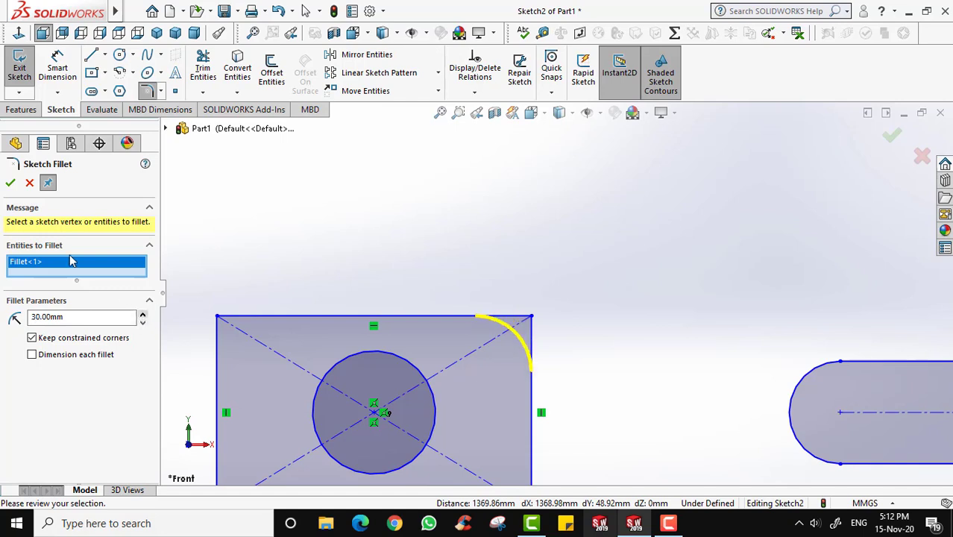
{"action": "left_click", "coordinate": [11, 182]}
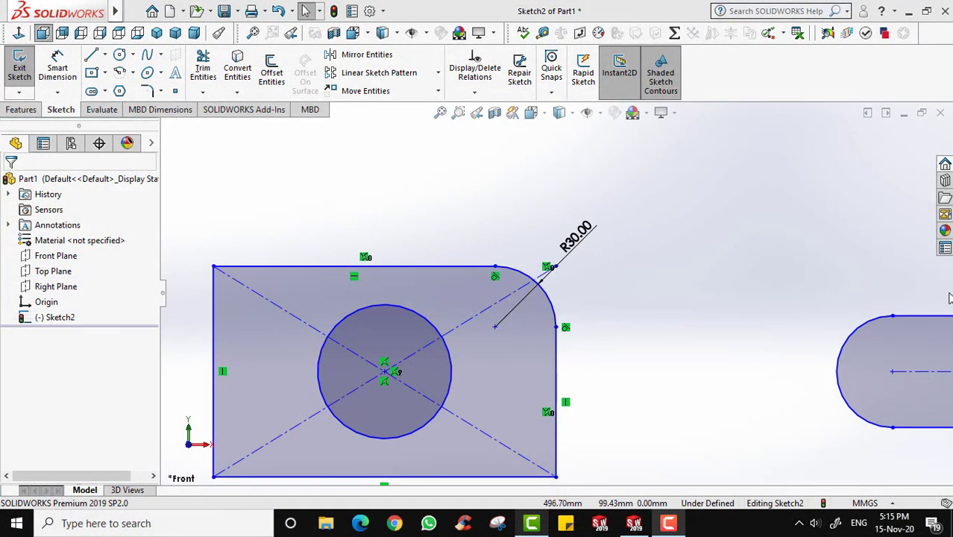
Cut the same rectangle's upper-left corner with an equal-distance sketch chamfer of 30 mm.
{"action": "left_click", "coordinate": [161, 91]}
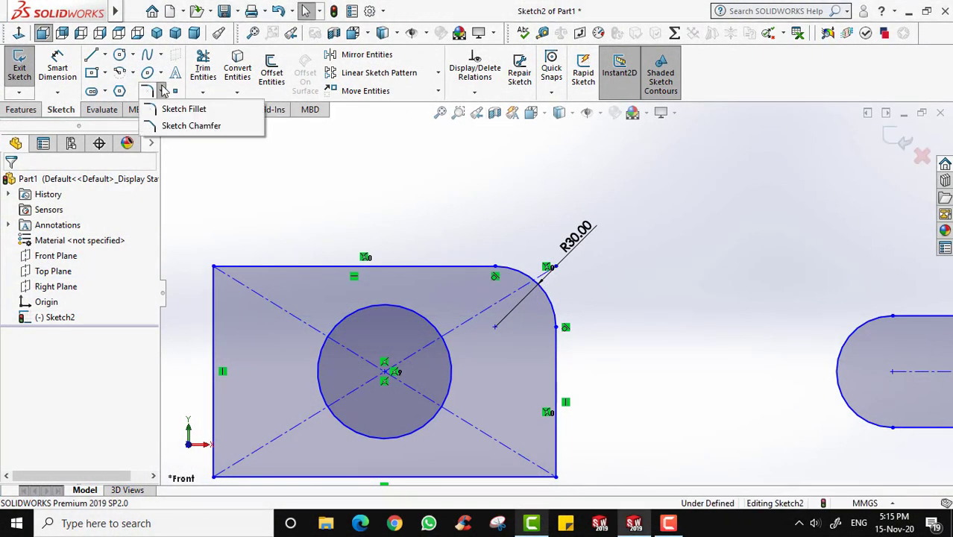
{"action": "left_click", "coordinate": [161, 91]}
{"action": "left_click", "coordinate": [161, 91]}
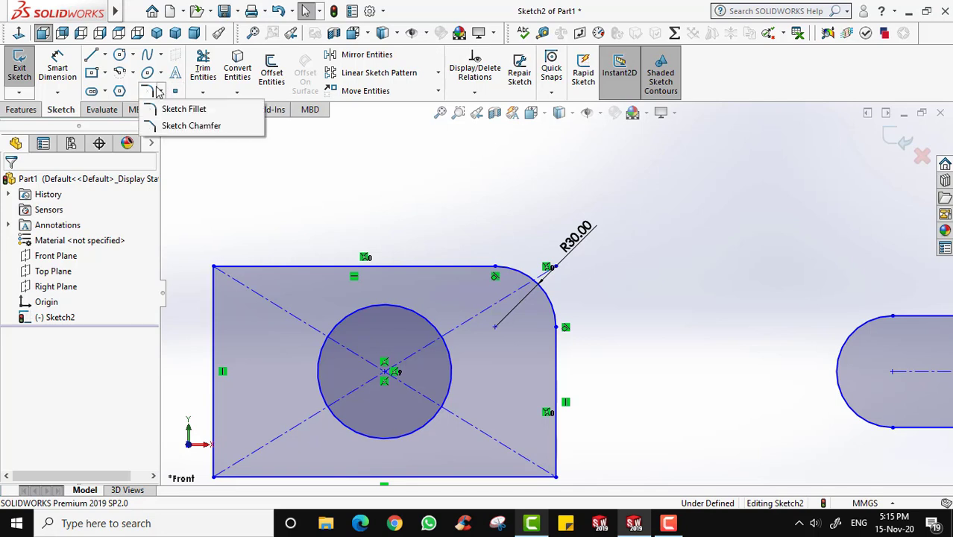
{"action": "left_click", "coordinate": [194, 126]}
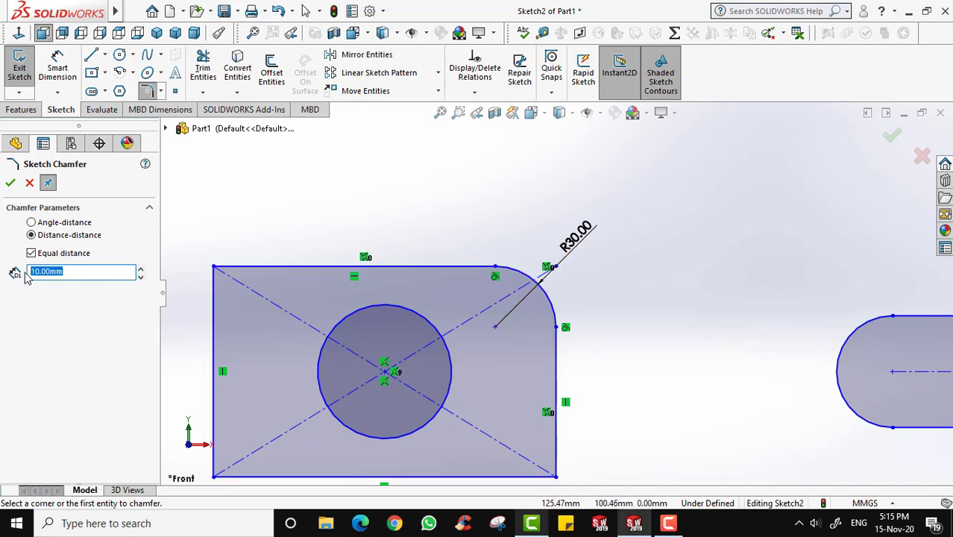
{"action": "type", "text": "30"}
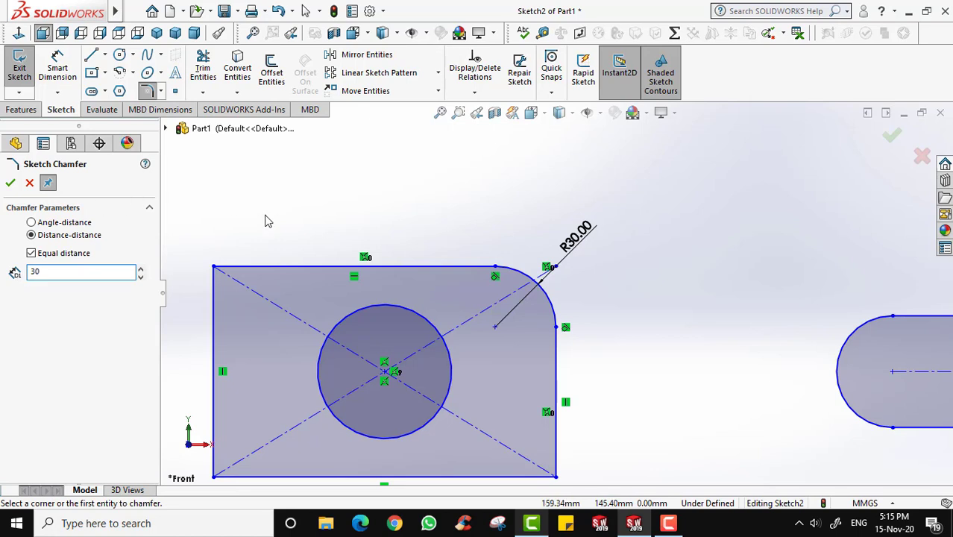
{"action": "left_click", "coordinate": [214, 269]}
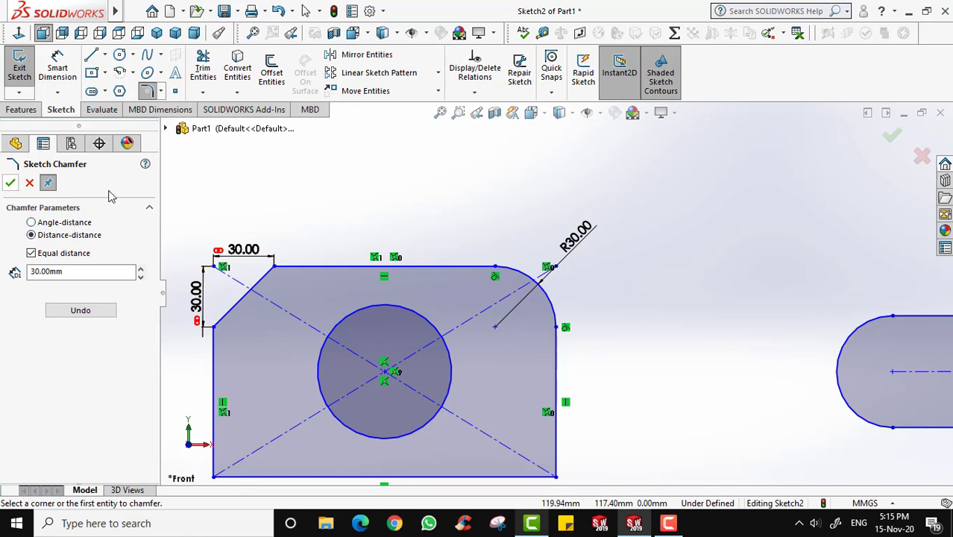
{"action": "left_click", "coordinate": [10, 183]}
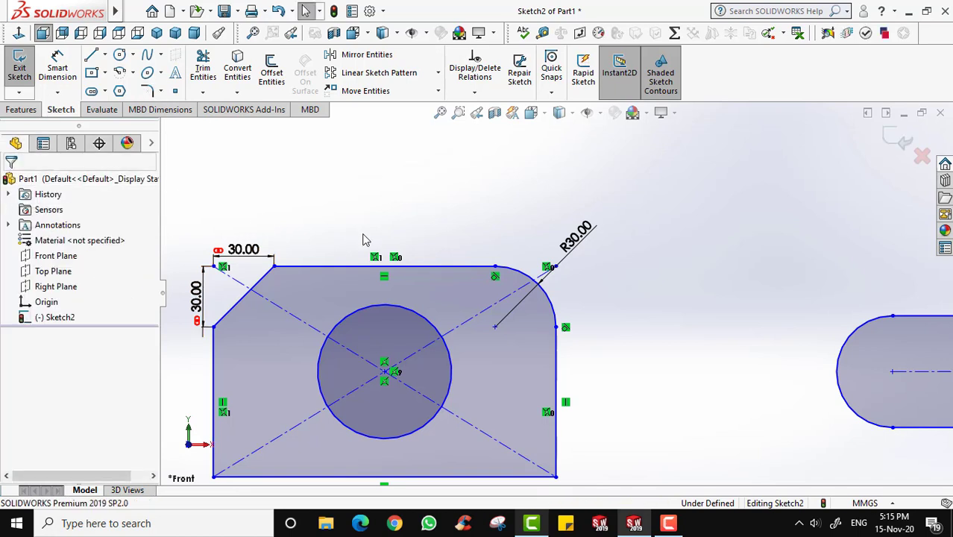
Delete the tall vertical ellipse at the far left of the sketch.
{"action": "key", "text": "f"}
{"action": "scroll", "coordinate": [340, 257], "scroll_direction": "down", "scroll_amount": 3}
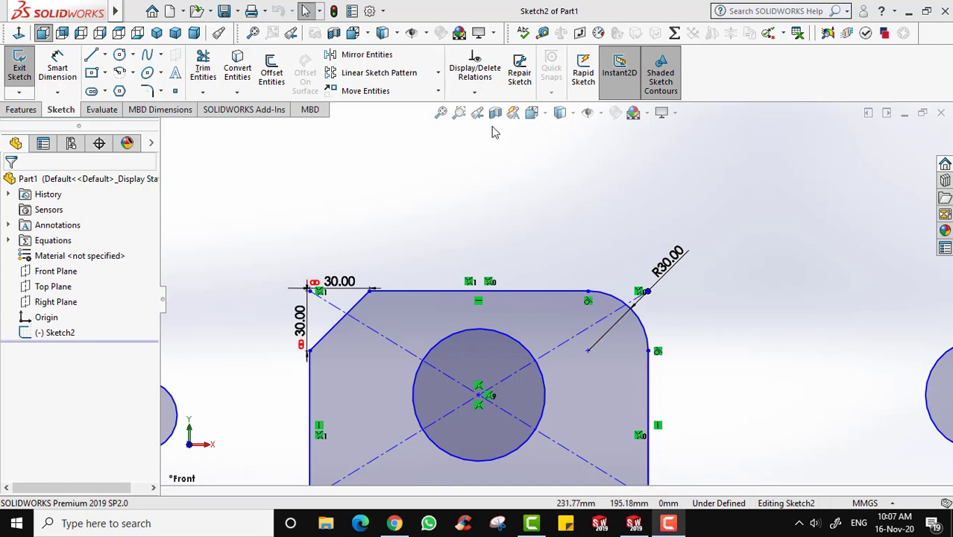
{"action": "left_click", "coordinate": [442, 114]}
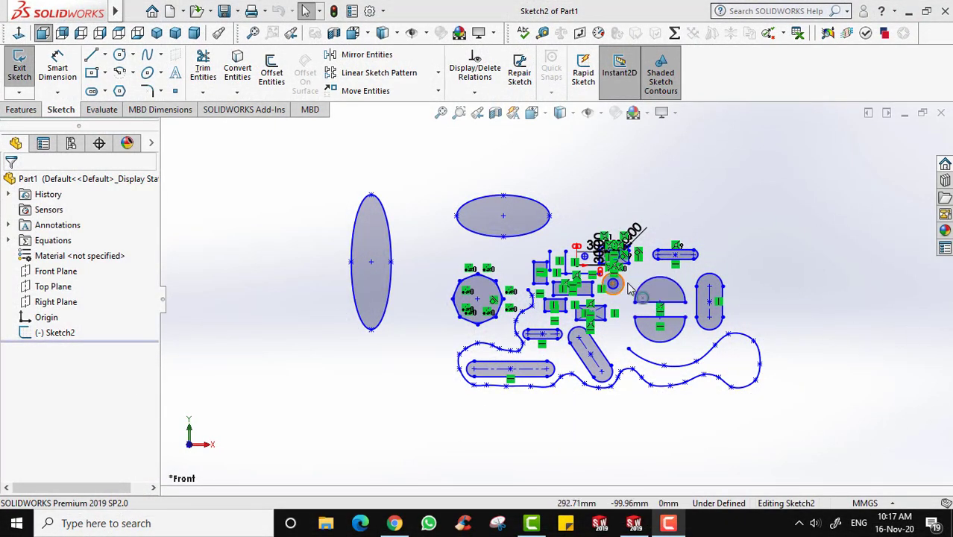
{"action": "left_click", "coordinate": [381, 204]}
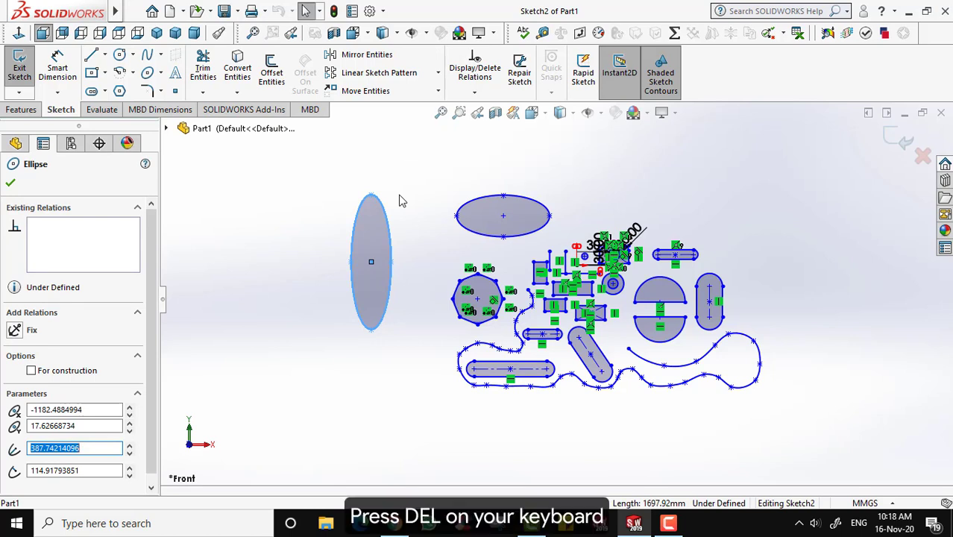
{"action": "key", "text": "Delete"}
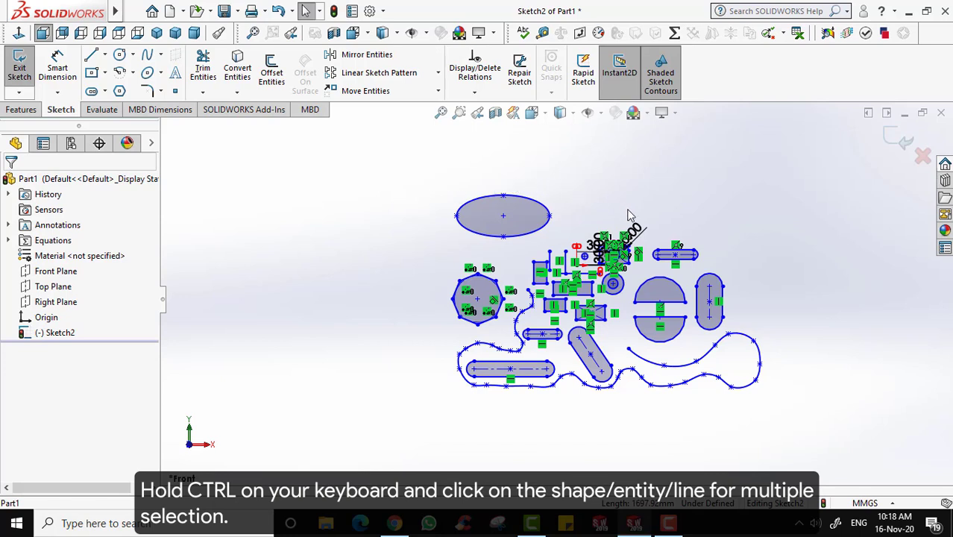
Select the long winding spline together with the vertical slot, delete both, and restore them.
{"action": "left_click", "coordinate": [688, 370]}
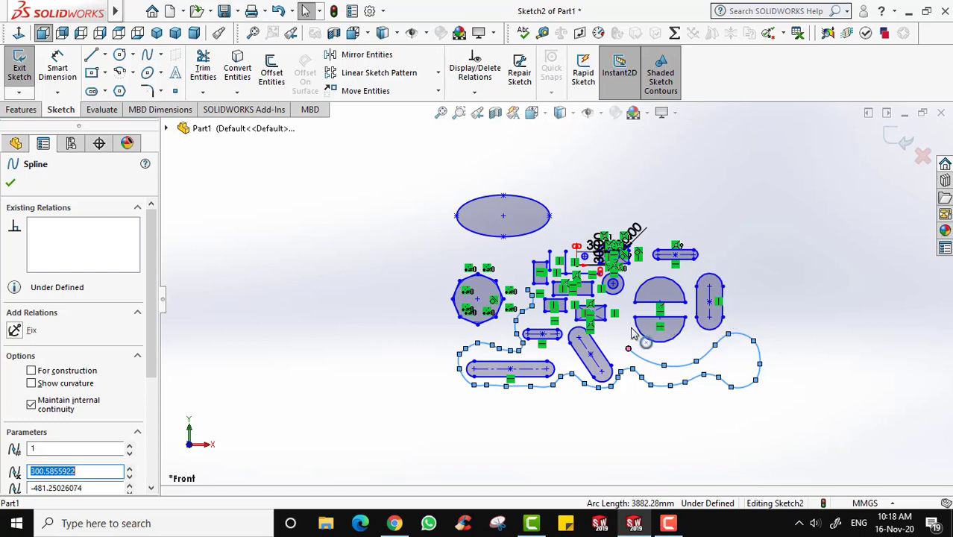
{"action": "left_click", "coordinate": [717, 312]}
{"action": "left_click", "coordinate": [717, 315]}
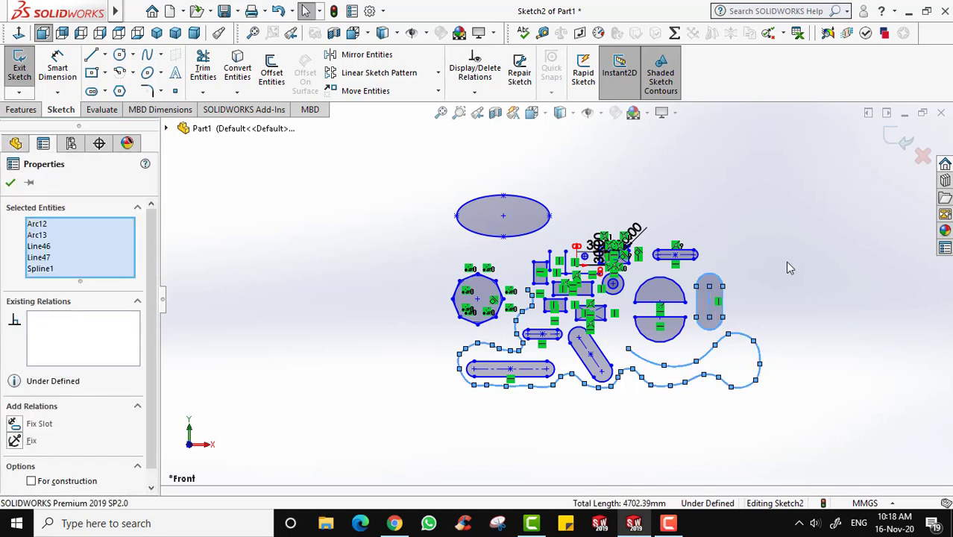
{"action": "mouse_move", "coordinate": [787, 263]}
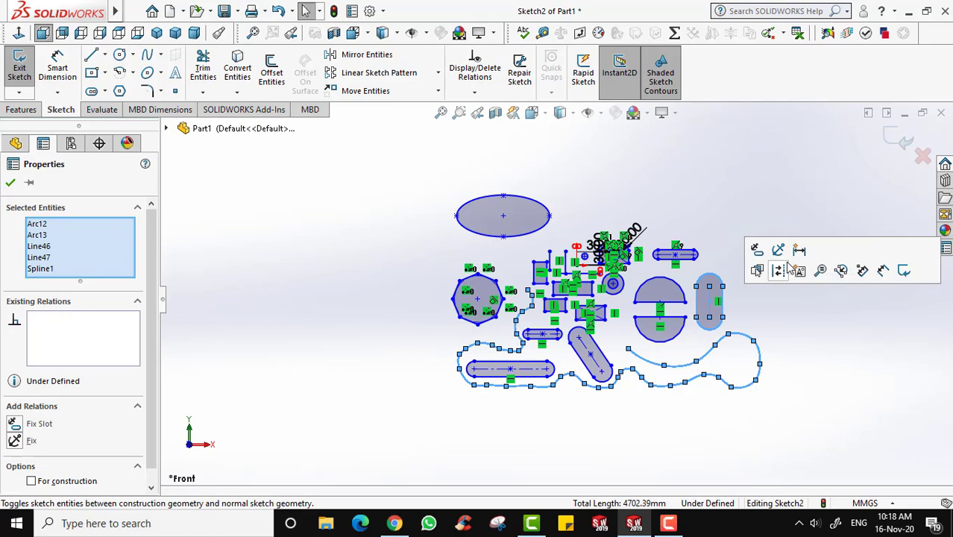
{"action": "key", "text": "Delete"}
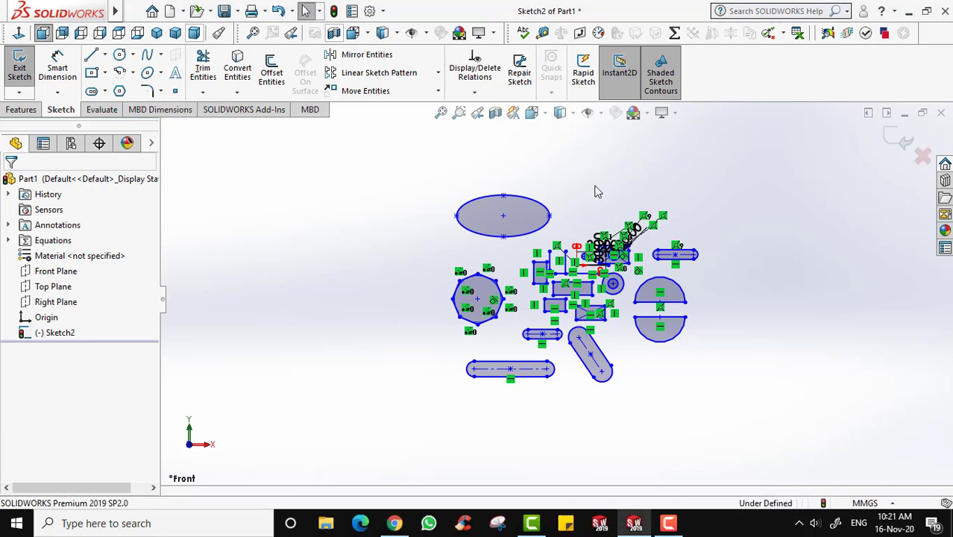
{"action": "key", "text": "ctrl+y"}
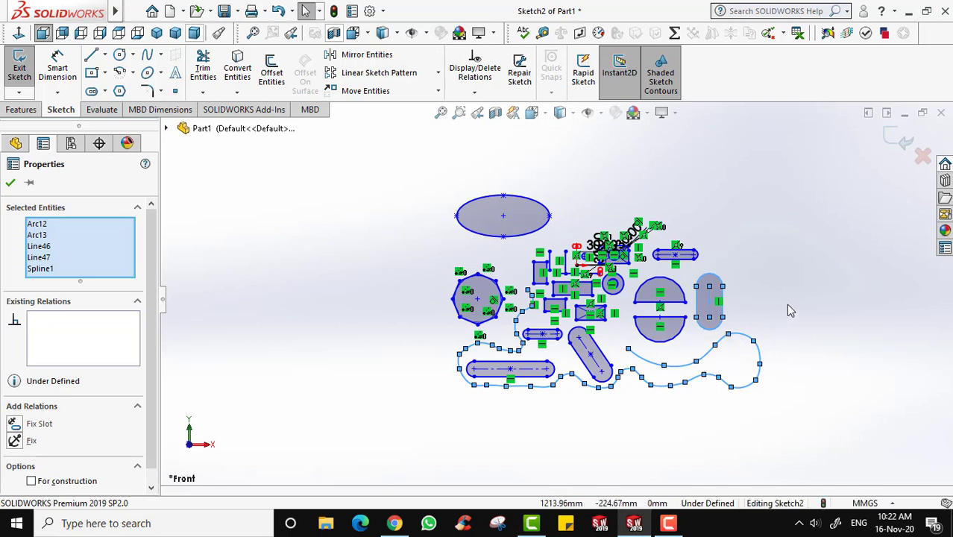
Select all the sketch entities at once and delete them to clear the sketch.
{"action": "left_click", "coordinate": [441, 114]}
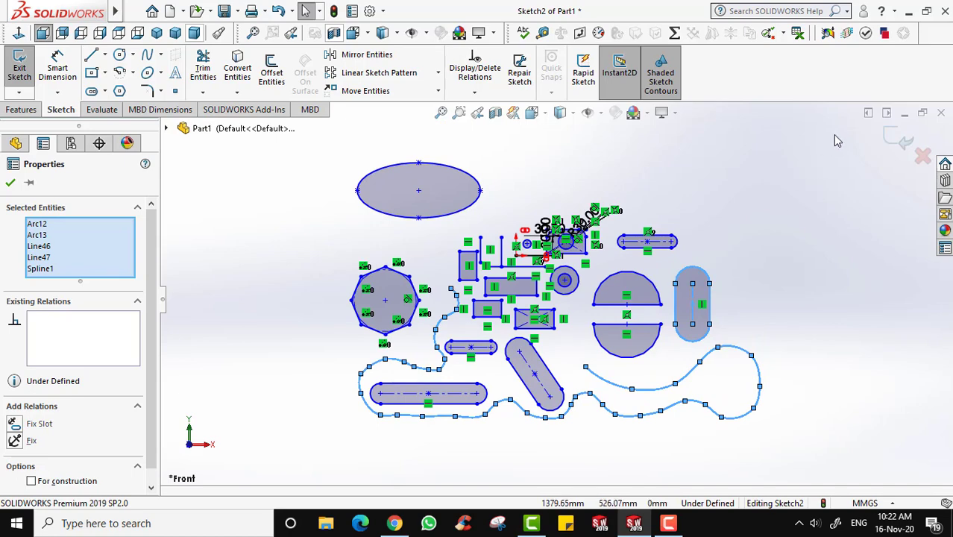
{"action": "mouse_move", "coordinate": [836, 136]}
{"action": "left_mouse_down"}
{"action": "mouse_move", "coordinate": [785, 179]}
{"action": "mouse_move", "coordinate": [343, 401]}
{"action": "mouse_move", "coordinate": [304, 443]}
{"action": "left_mouse_up"}
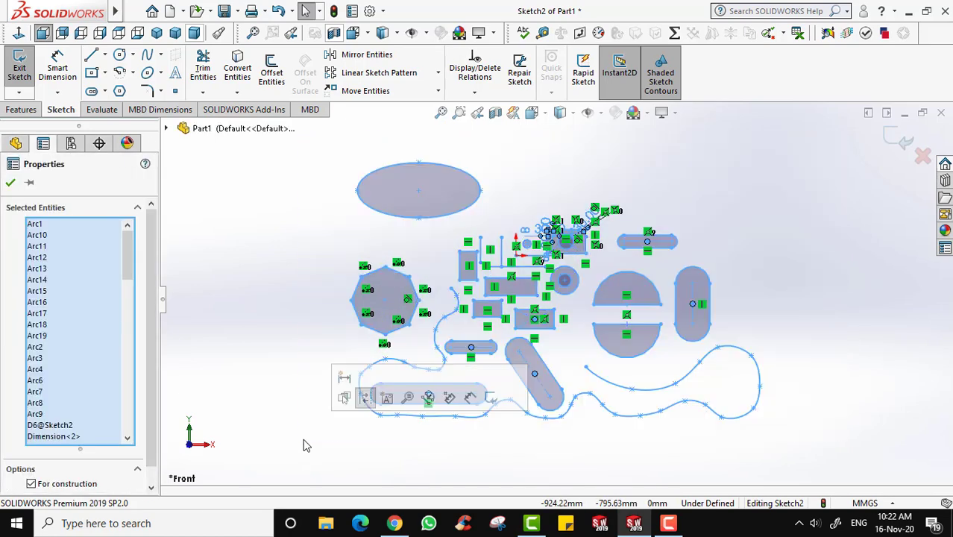
{"action": "left_click", "coordinate": [818, 209]}
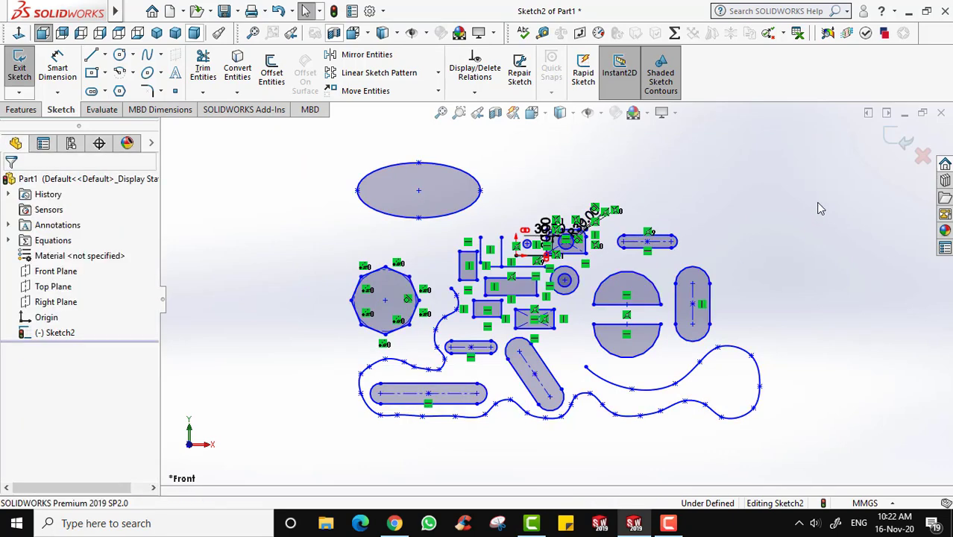
{"action": "key", "text": "ctrl+a"}
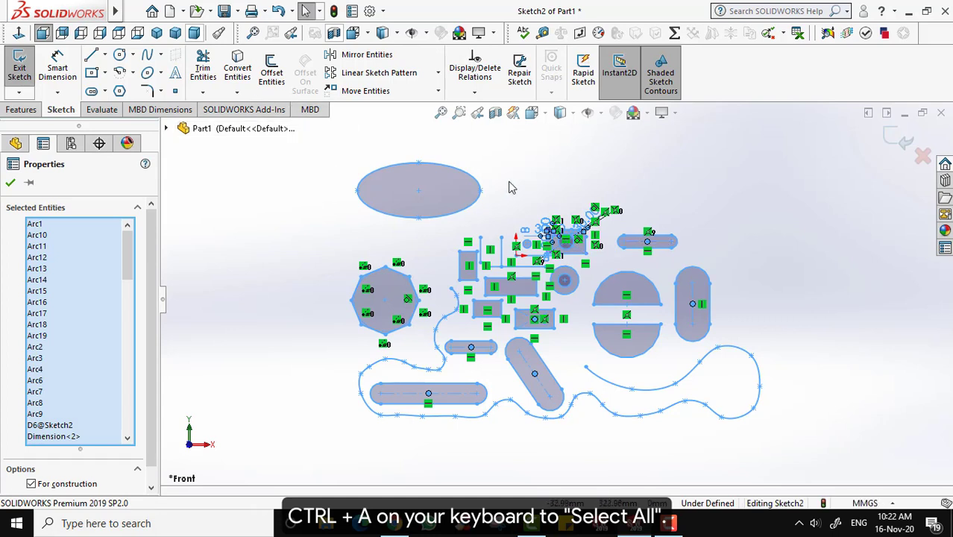
{"action": "key", "text": "Delete"}
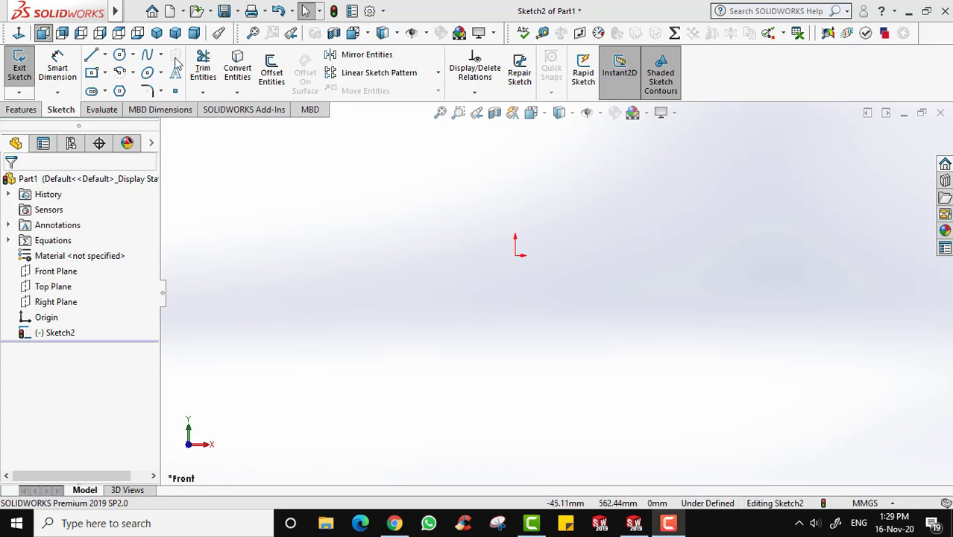
Sketch a long horizontal line below the origin, extending farther to its right than to its left, and finish the Line tool.
{"action": "left_click", "coordinate": [91, 58]}
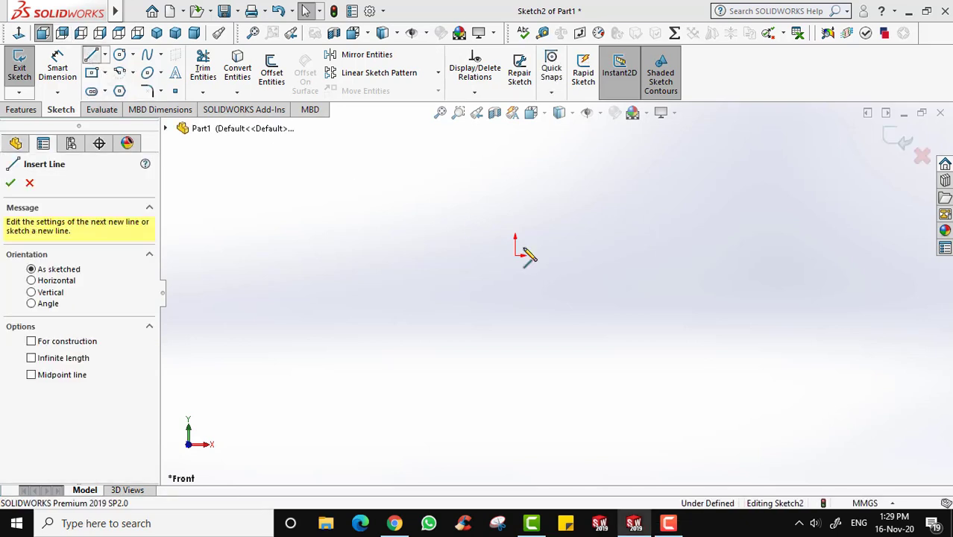
{"action": "mouse_move", "coordinate": [392, 329]}
{"action": "left_mouse_down"}
{"action": "mouse_move", "coordinate": [807, 332]}
{"action": "mouse_move", "coordinate": [800, 329]}
{"action": "left_mouse_up"}
{"action": "left_click", "coordinate": [801, 329]}
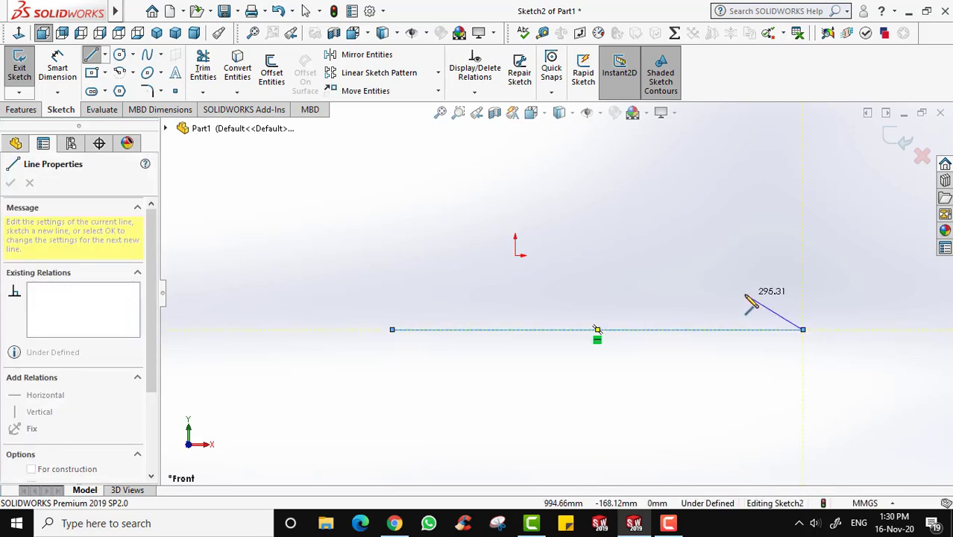
{"action": "key", "text": "Escape"}
{"action": "key", "text": "Escape"}
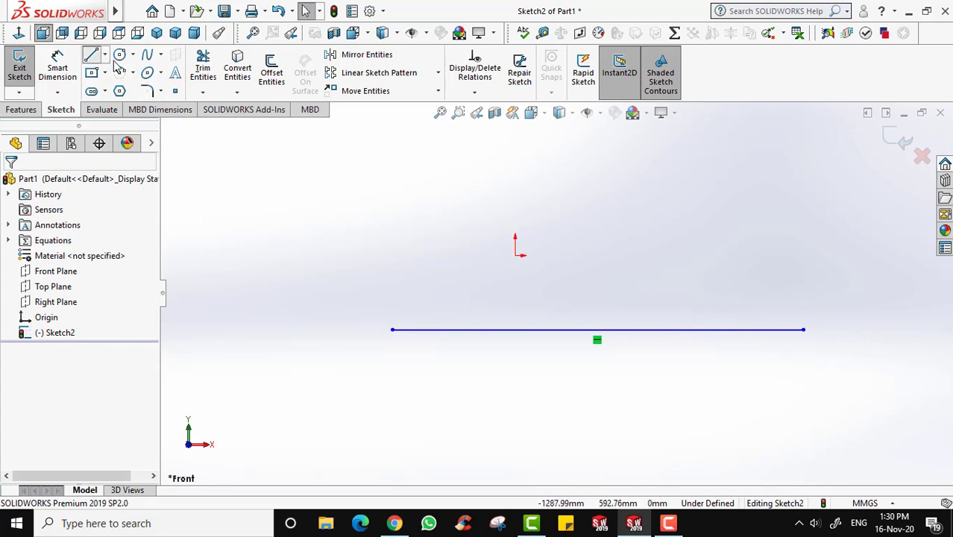
Sketch a long vertical line crossing the horizontal line slightly left of its midpoint, and finish the Line tool.
{"action": "left_click", "coordinate": [91, 54]}
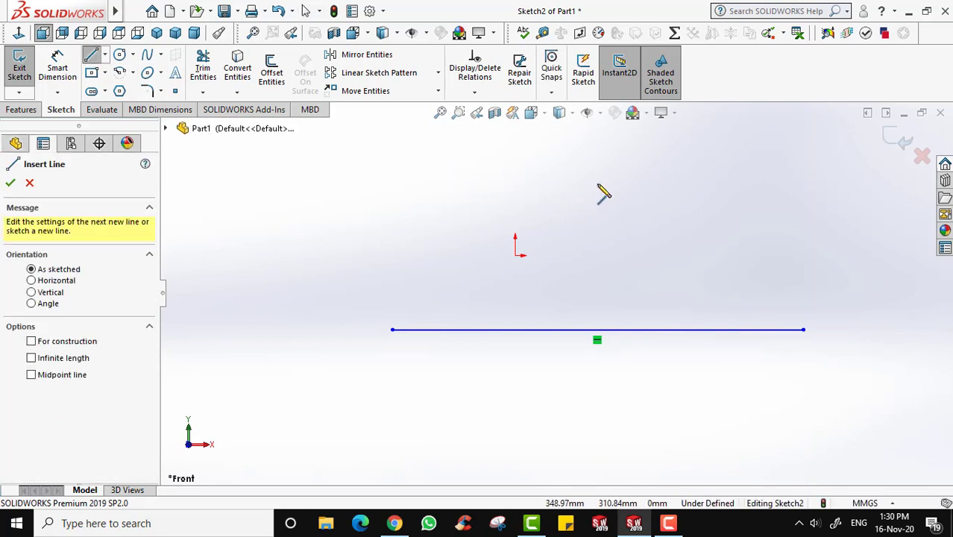
{"action": "left_click", "coordinate": [577, 181]}
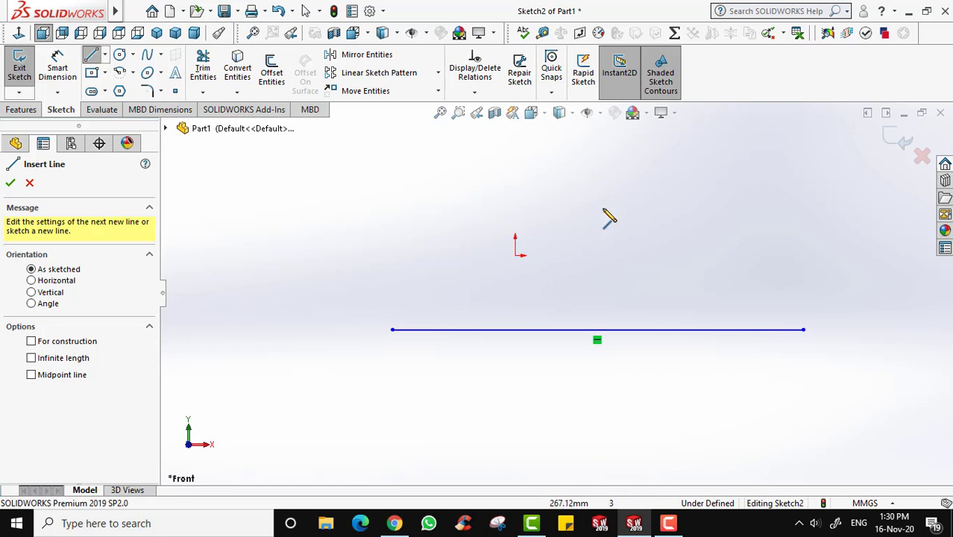
{"action": "left_click", "coordinate": [577, 463]}
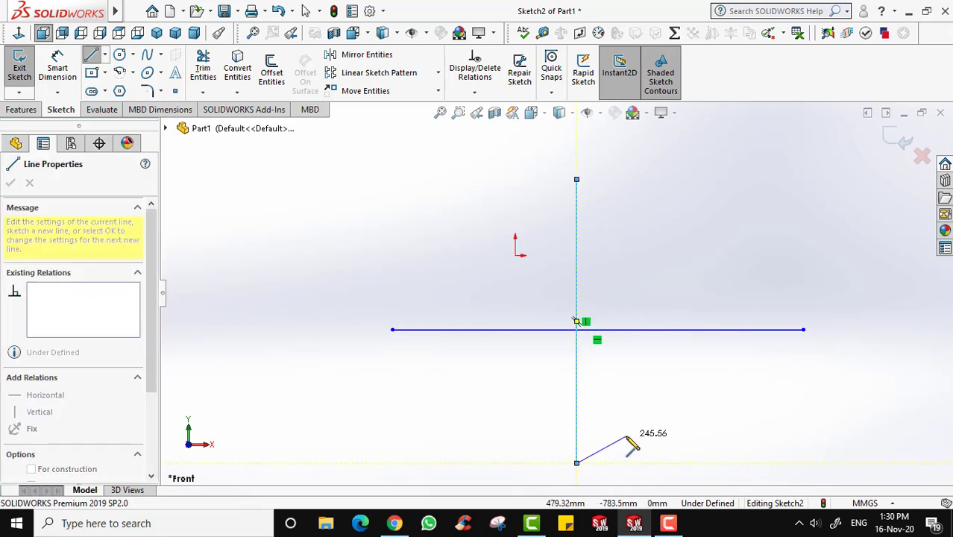
{"action": "key", "text": "Escape"}
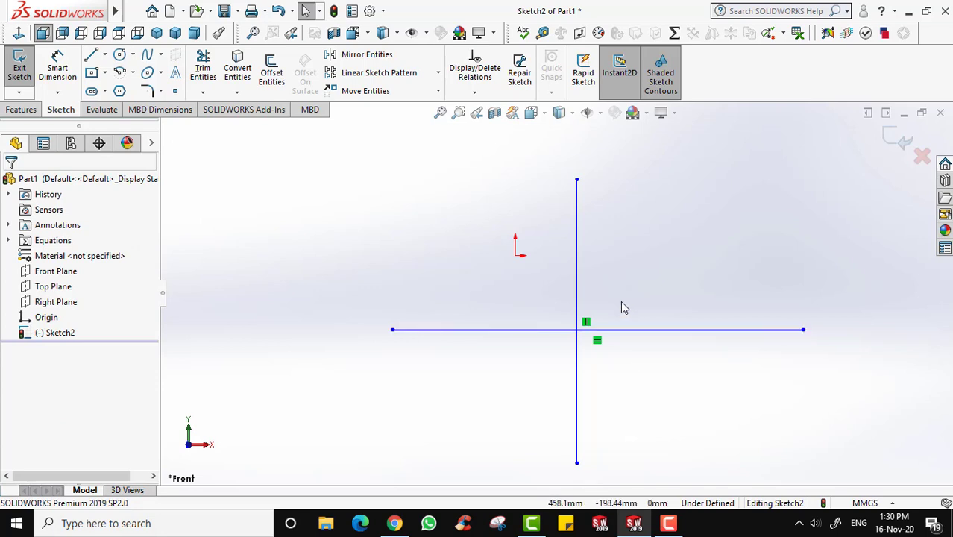
{"action": "left_click", "coordinate": [441, 113]}
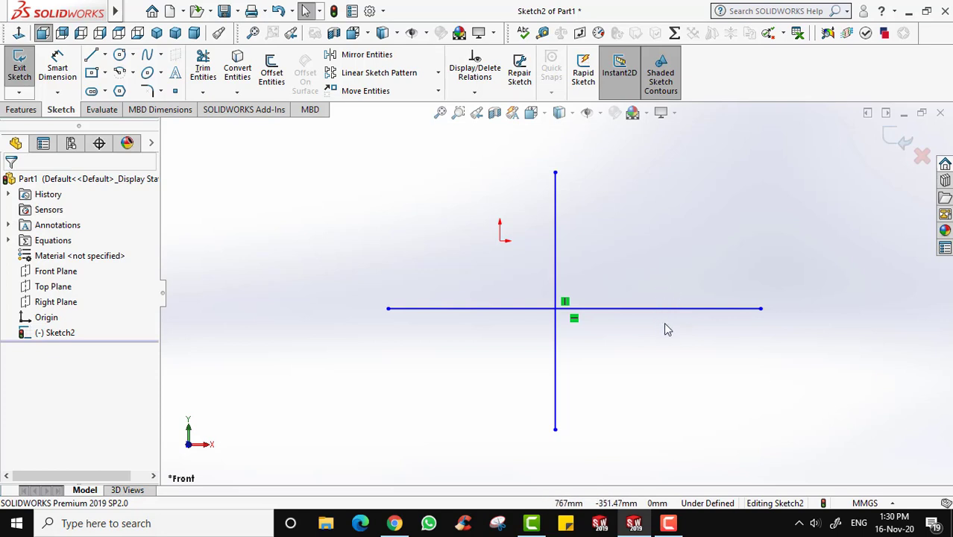
Select the horizontal line crossing the vertical line, delete it, and restore it.
{"action": "left_click", "coordinate": [686, 310]}
{"action": "key", "text": "ctrl"}
{"action": "key", "text": "ctrl"}
{"action": "left_click", "coordinate": [744, 311]}
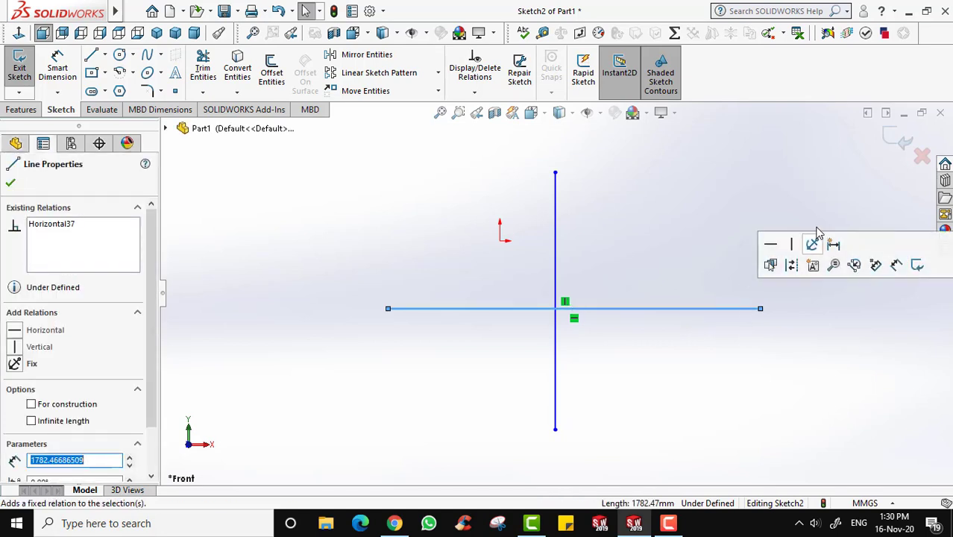
{"action": "key", "text": "Delete"}
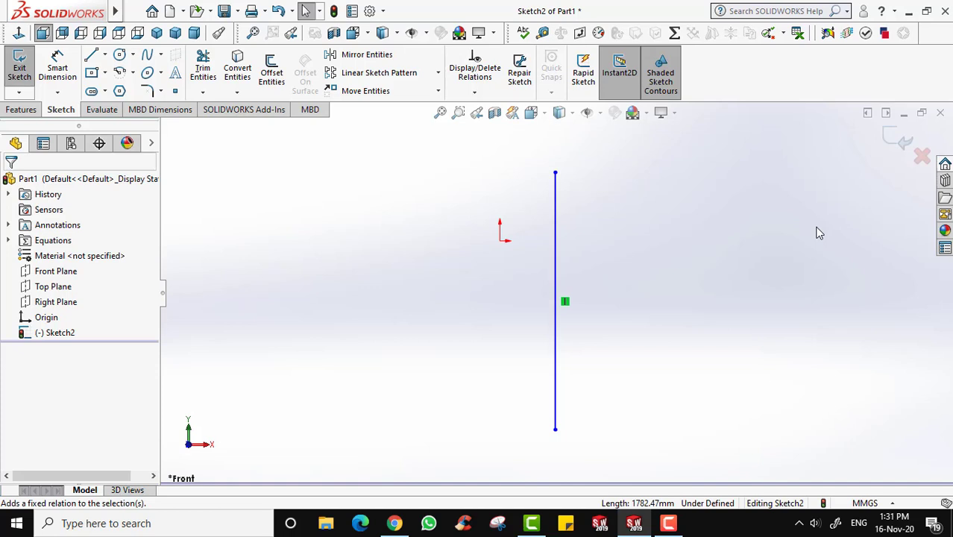
{"action": "key", "text": "ctrl+z"}
{"action": "left_click", "coordinate": [780, 199]}
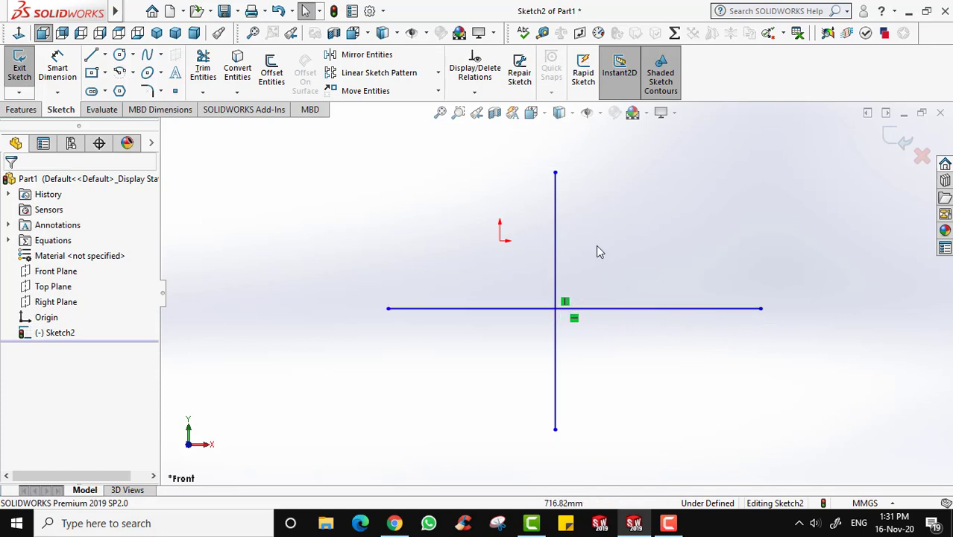
Power trim the horizontal line's segment to the right of the vertical line, and undo the trim.
{"action": "left_click", "coordinate": [211, 79]}
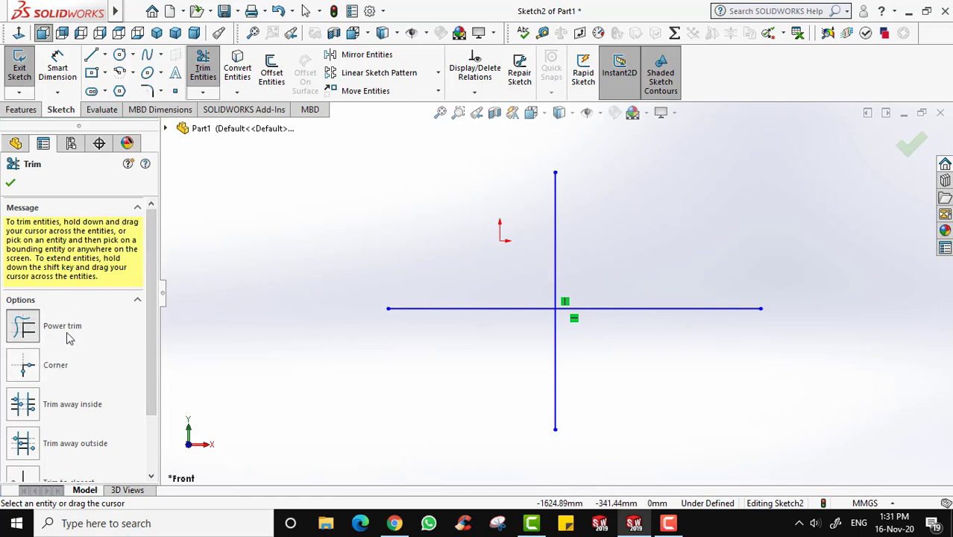
{"action": "scroll", "coordinate": [63, 317], "scroll_direction": "down", "scroll_amount": 3}
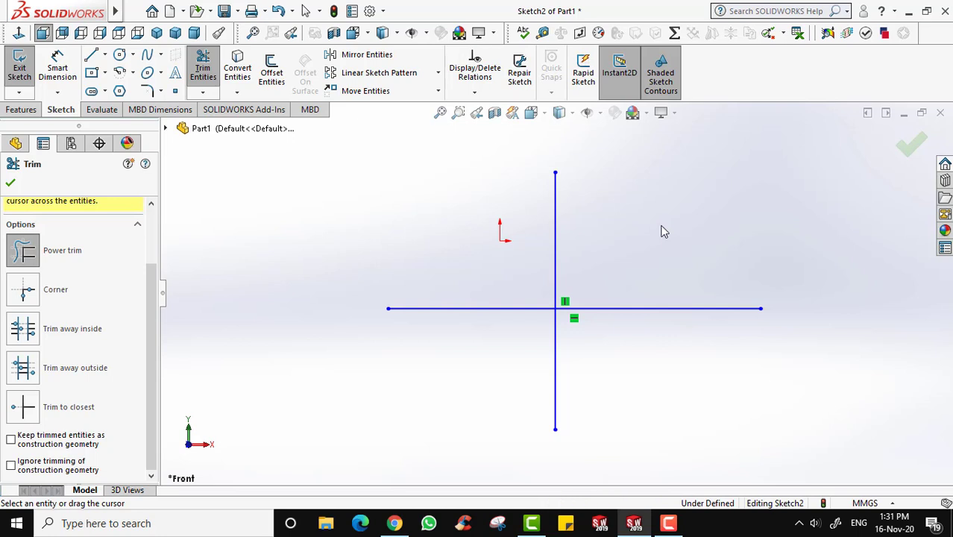
{"action": "mouse_move", "coordinate": [661, 231]}
{"action": "left_mouse_down"}
{"action": "mouse_move", "coordinate": [638, 283]}
{"action": "mouse_move", "coordinate": [653, 289]}
{"action": "mouse_move", "coordinate": [633, 284]}
{"action": "mouse_move", "coordinate": [631, 246]}
{"action": "mouse_move", "coordinate": [660, 217]}
{"action": "mouse_move", "coordinate": [681, 240]}
{"action": "mouse_move", "coordinate": [680, 213]}
{"action": "mouse_move", "coordinate": [708, 220]}
{"action": "mouse_move", "coordinate": [700, 253]}
{"action": "mouse_move", "coordinate": [675, 261]}
{"action": "mouse_move", "coordinate": [688, 270]}
{"action": "left_mouse_up"}
{"action": "left_click_drag", "start_coordinate": [654, 214], "coordinate": [663, 373]}
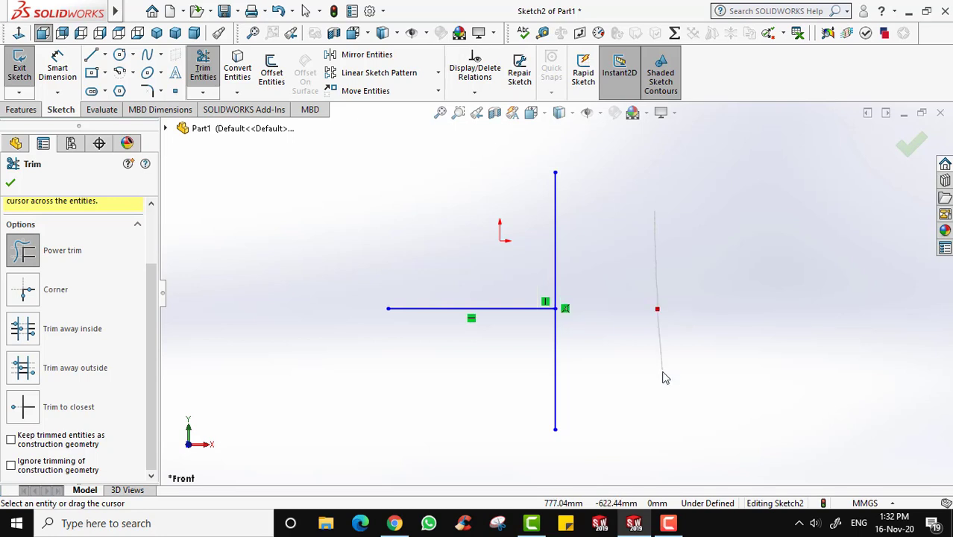
{"action": "left_click_drag", "start_coordinate": [662, 372], "coordinate": [662, 372]}
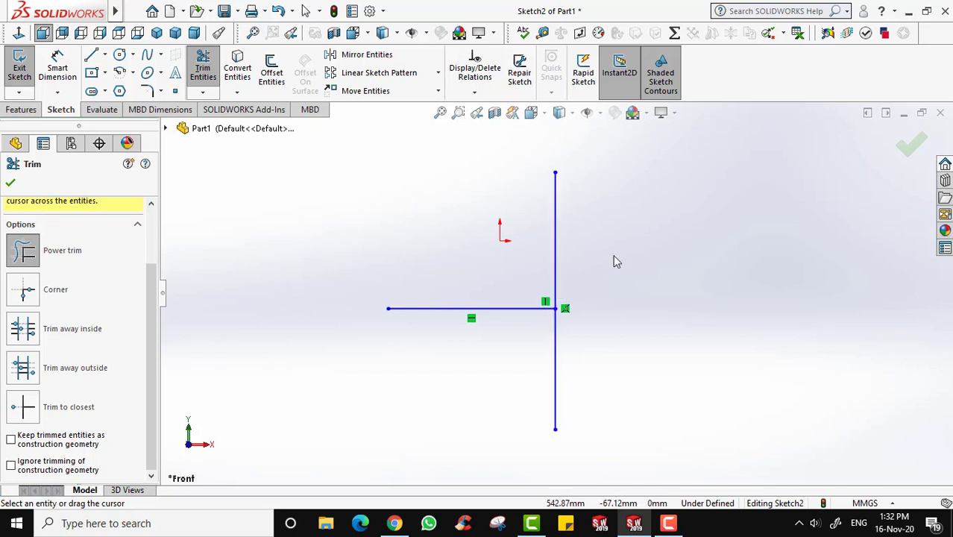
{"action": "key", "text": "ctrl+z"}
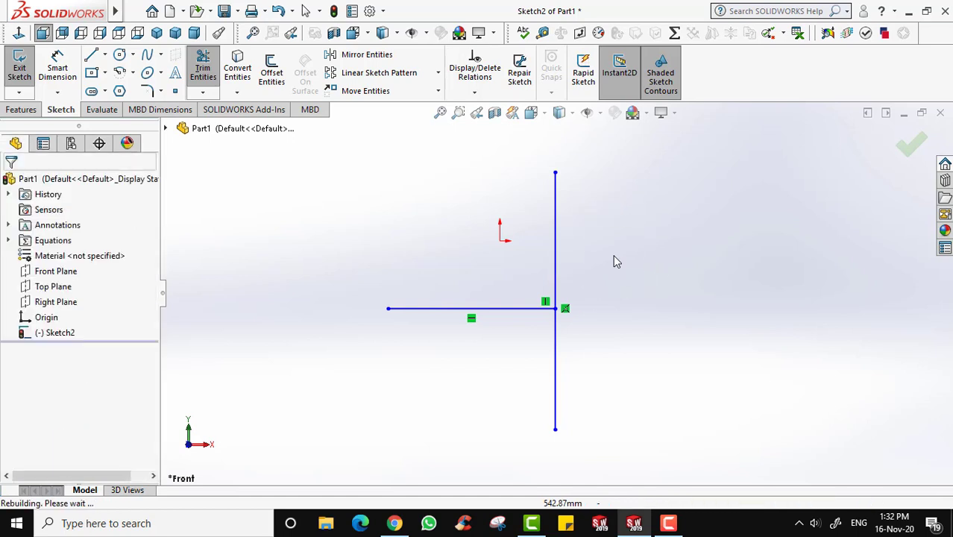
Power trim the horizontal line's right segment and the vertical line's upper segment, finish trimming, and undo the trims.
{"action": "left_click", "coordinate": [211, 71]}
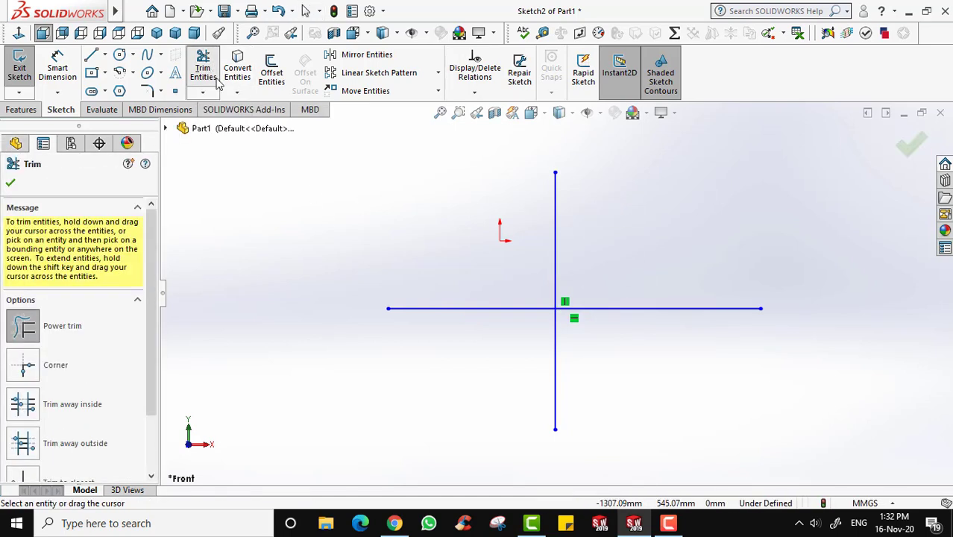
{"action": "left_click", "coordinate": [54, 328]}
{"action": "left_click_drag", "start_coordinate": [649, 228], "coordinate": [665, 407]}
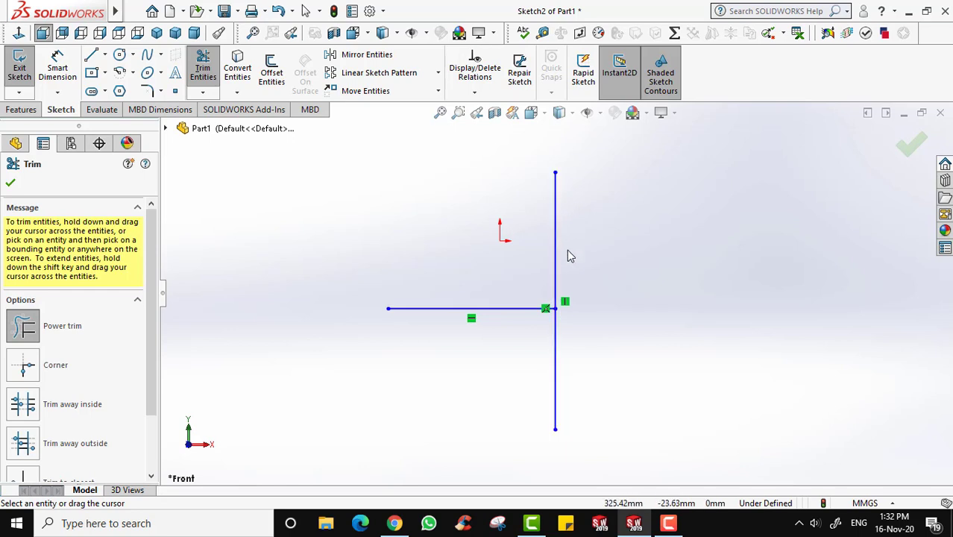
{"action": "mouse_move", "coordinate": [641, 224]}
{"action": "left_mouse_down"}
{"action": "mouse_move", "coordinate": [588, 236]}
{"action": "mouse_move", "coordinate": [281, 233]}
{"action": "left_mouse_up"}
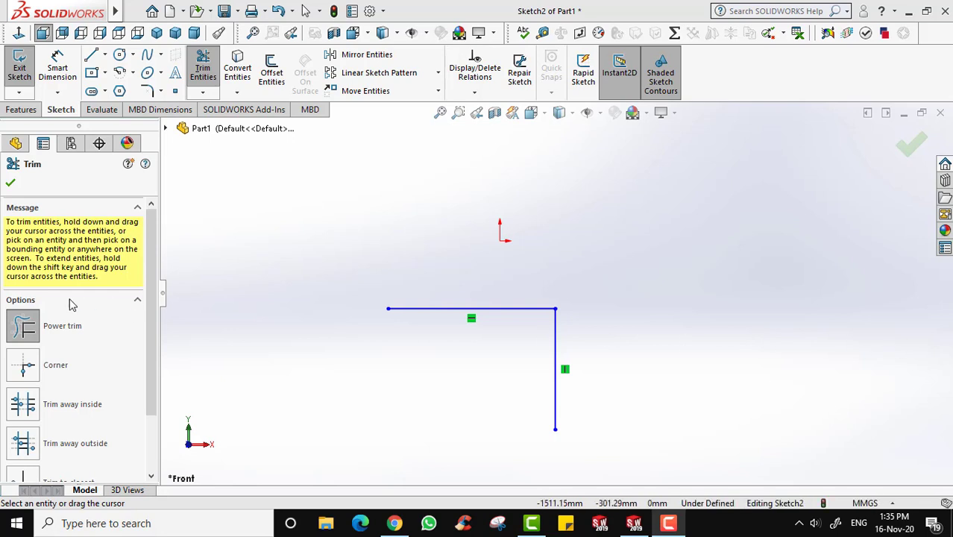
{"action": "left_click", "coordinate": [10, 183]}
{"action": "key", "text": "ctrl+z"}
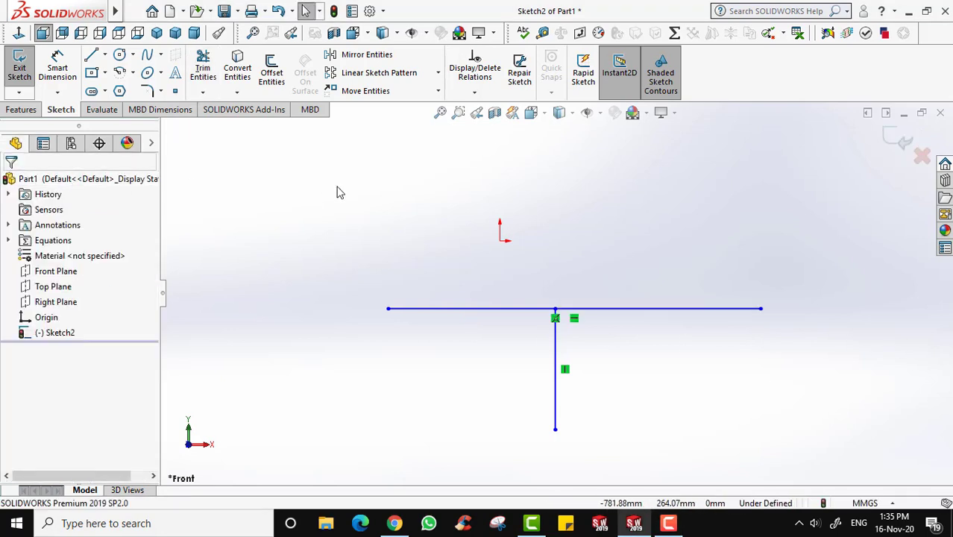
{"action": "key", "text": "ctrl+z"}
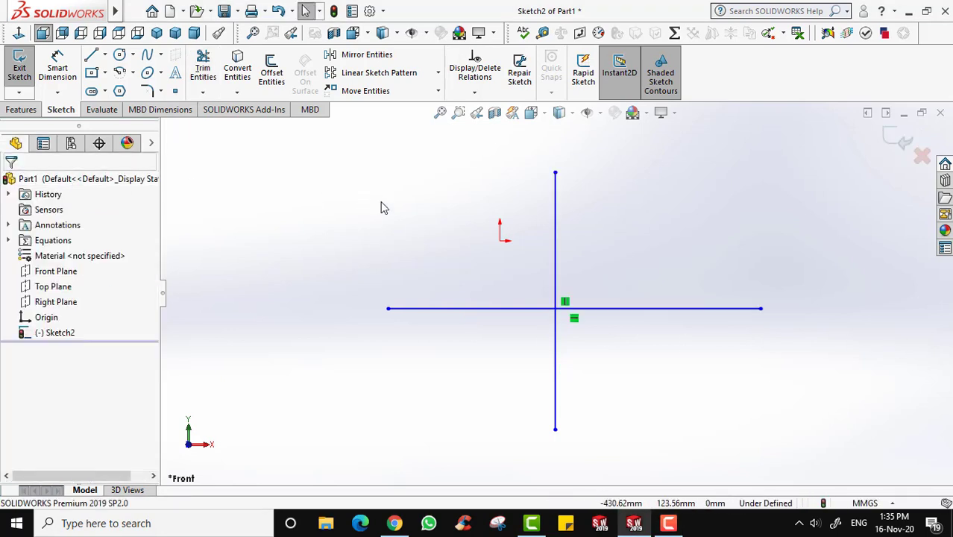
Power trim the horizontal line's segment to the right of the vertical line and finish the Trim tool.
{"action": "left_click", "coordinate": [203, 72]}
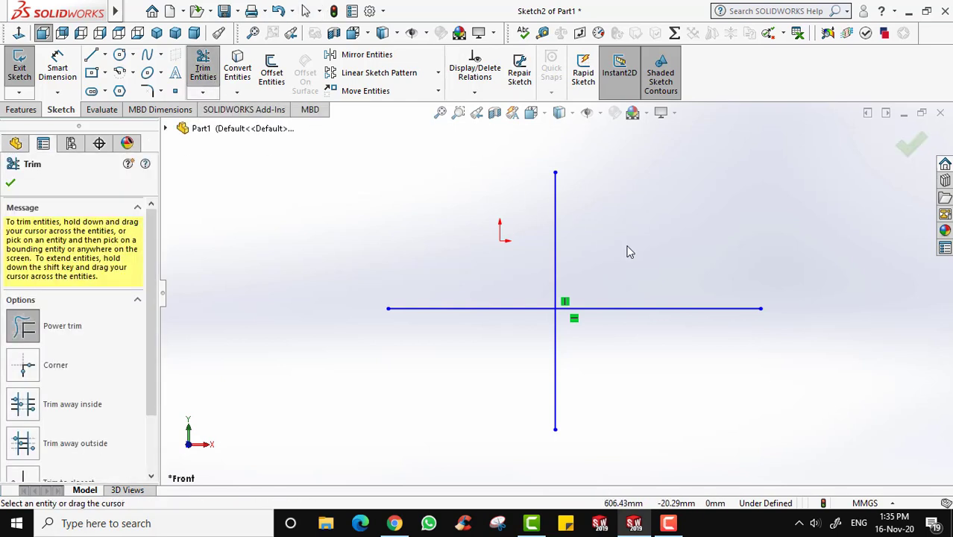
{"action": "left_click_drag", "start_coordinate": [597, 295], "coordinate": [617, 334]}
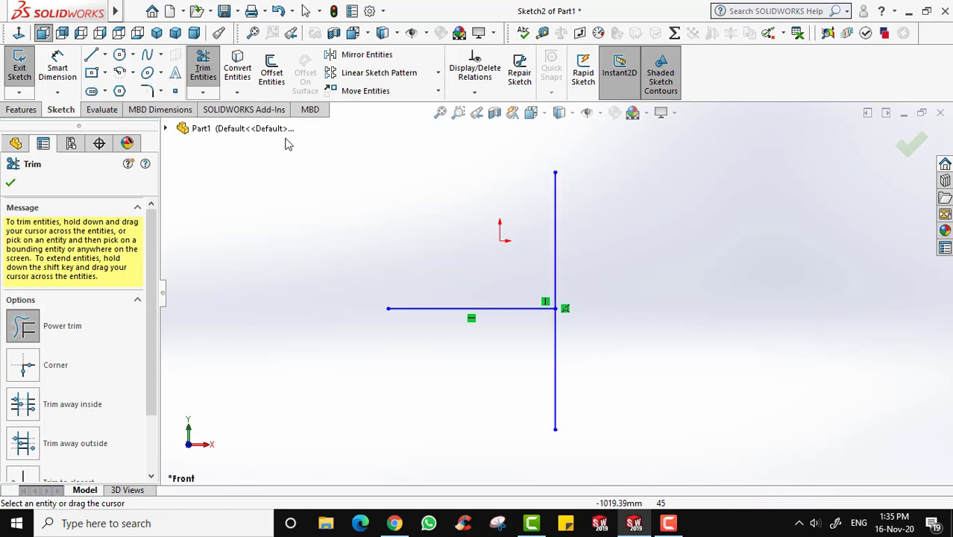
{"action": "left_click", "coordinate": [11, 183]}
Sketch a second vertical line well to the right of the existing one, matching its height and level, and finish the Line tool.
{"action": "left_click", "coordinate": [92, 56]}
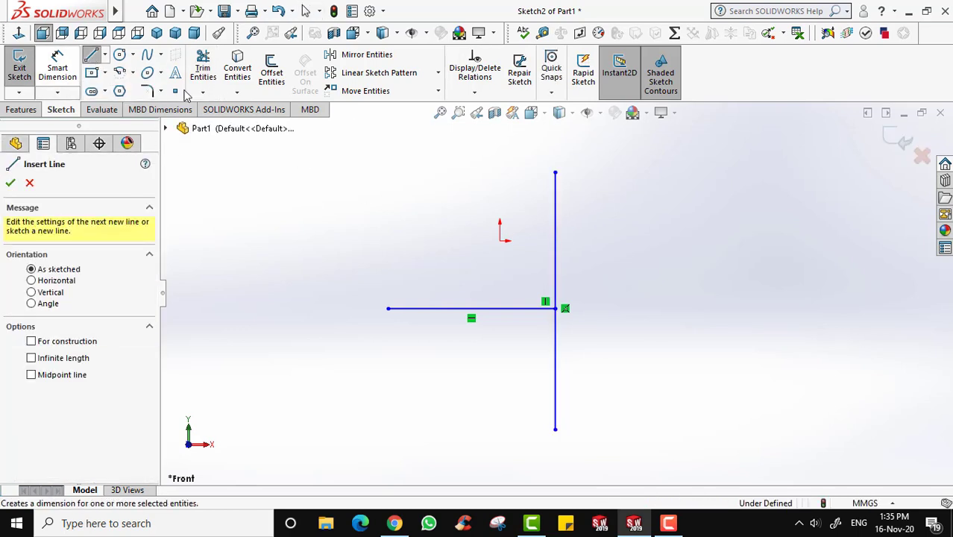
{"action": "left_click", "coordinate": [758, 174]}
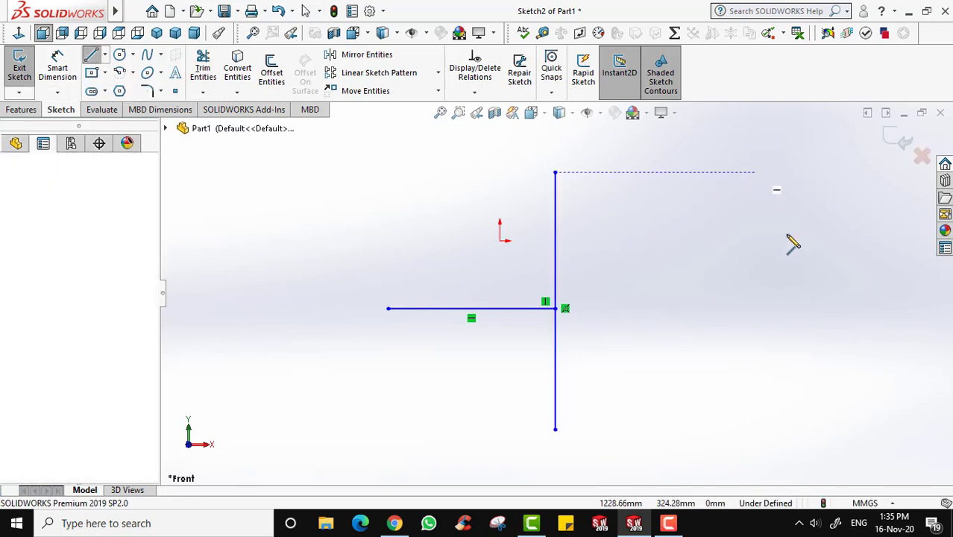
{"action": "left_click", "coordinate": [761, 430]}
{"action": "key", "text": "Escape"}
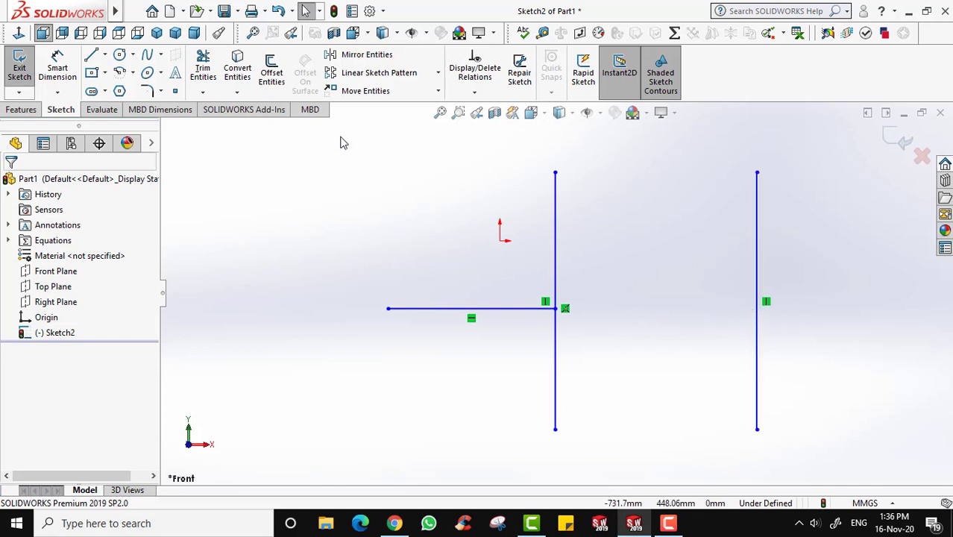
Extend the horizontal line's right end to the second vertical line with Extend Entities.
{"action": "left_click", "coordinate": [206, 93]}
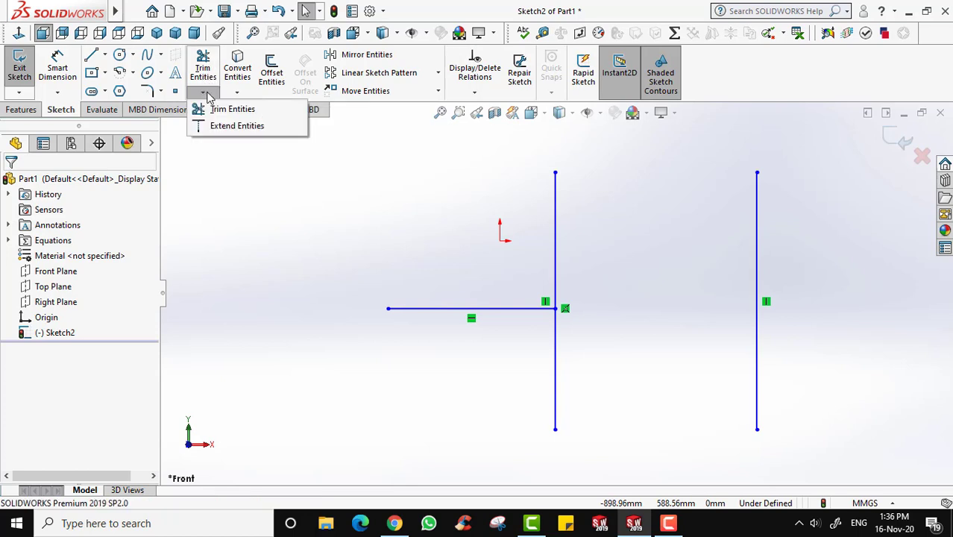
{"action": "left_click", "coordinate": [237, 126]}
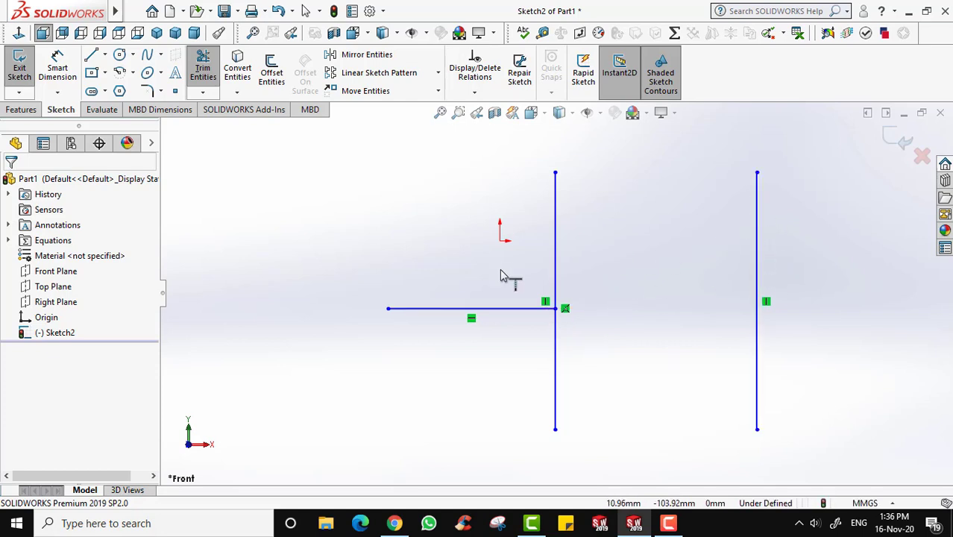
{"action": "left_click", "coordinate": [511, 309], "text": "shift"}
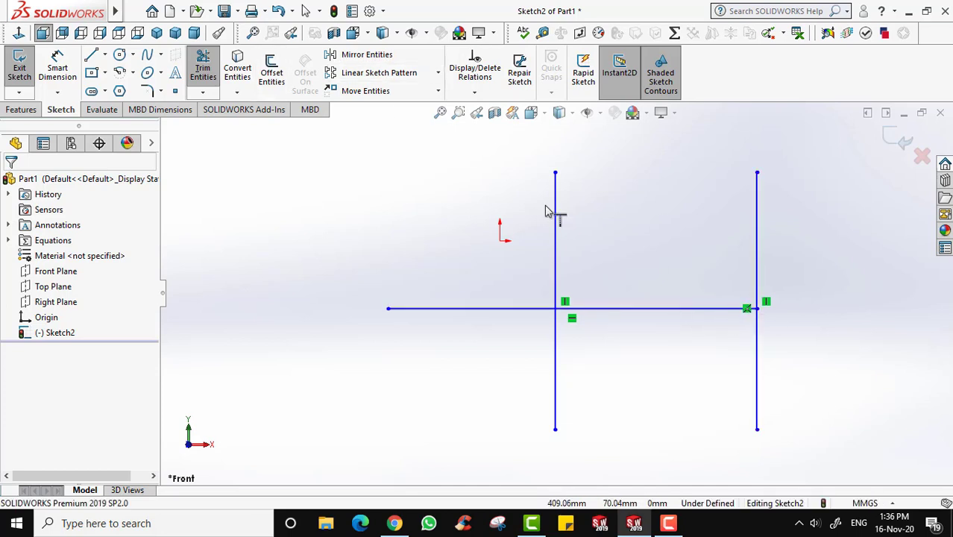
Trim away both vertical lines entirely, above and below the horizontal line, and finish the Trim tool.
{"action": "left_click", "coordinate": [203, 93]}
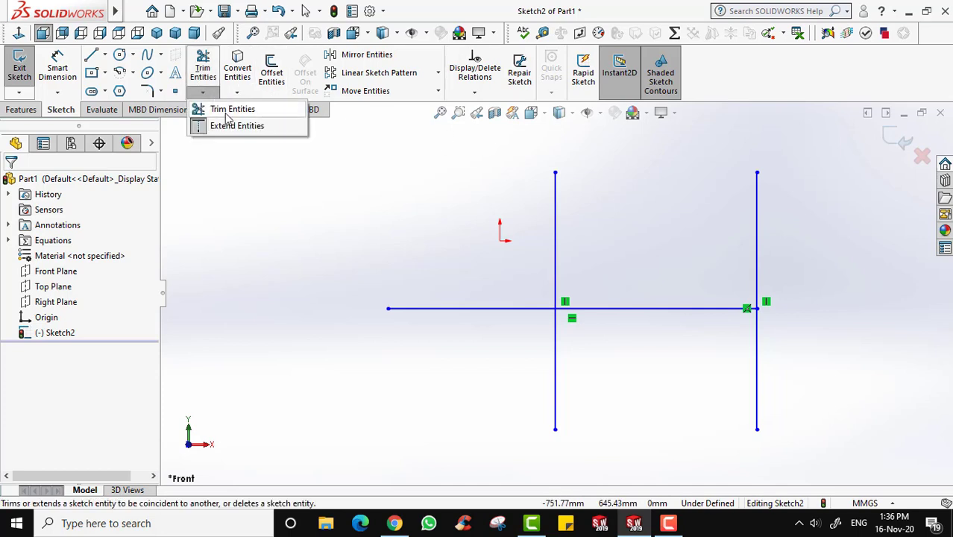
{"action": "left_click", "coordinate": [214, 107]}
{"action": "mouse_move", "coordinate": [800, 241]}
{"action": "left_mouse_down"}
{"action": "mouse_move", "coordinate": [601, 240]}
{"action": "mouse_move", "coordinate": [598, 219]}
{"action": "left_mouse_up"}
{"action": "left_click_drag", "start_coordinate": [902, 351], "coordinate": [447, 363]}
{"action": "left_click", "coordinate": [203, 67]}
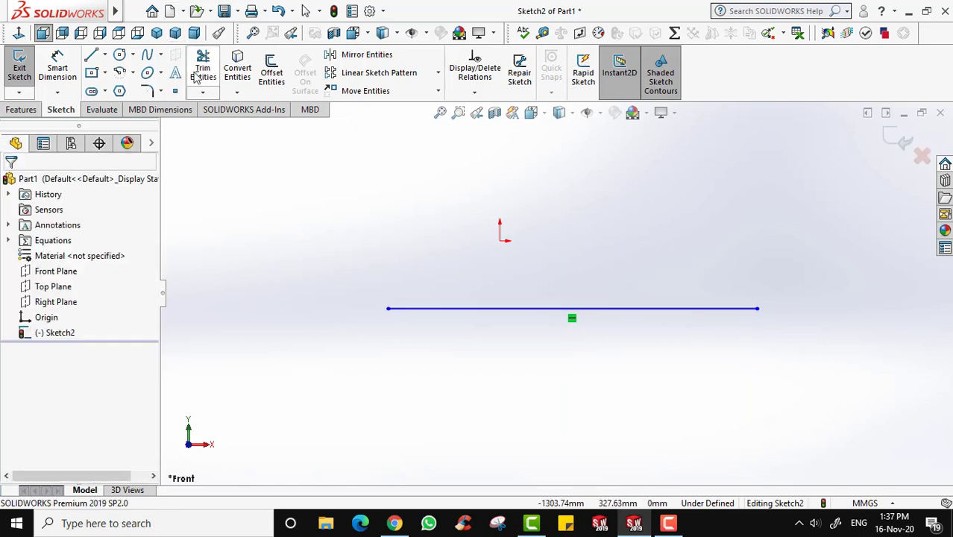
Sketch a long vertical line passing through the horizontal line's right endpoint and finish the Line tool.
{"action": "left_click", "coordinate": [91, 54]}
{"action": "left_click", "coordinate": [757, 171]}
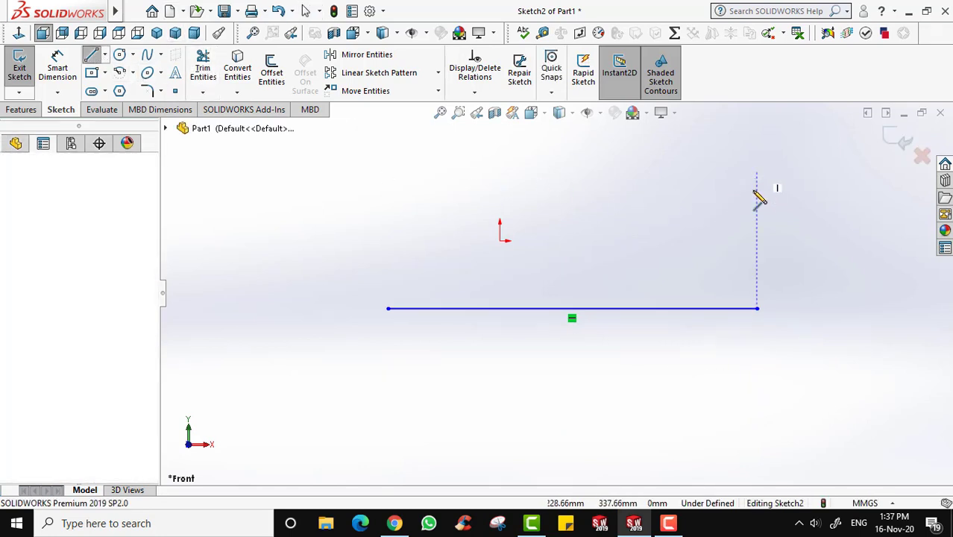
{"action": "left_click", "coordinate": [757, 440]}
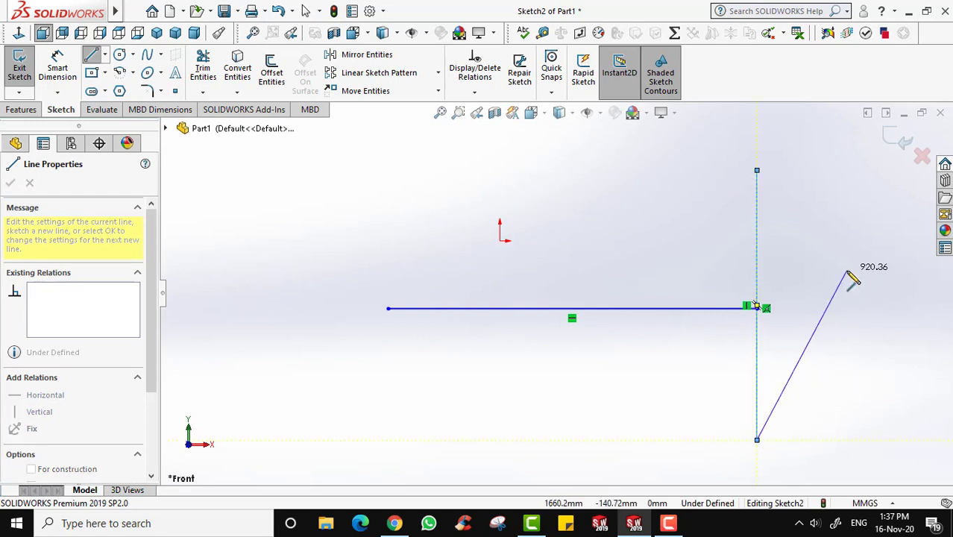
{"action": "key", "text": "Escape"}
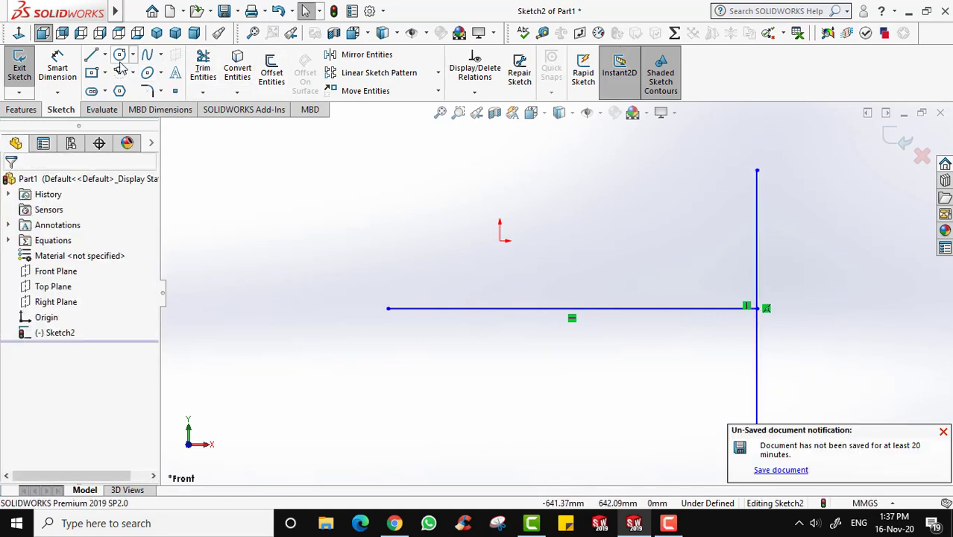
Sketch a matching vertical line clear of the horizontal line's left end, level with the right vertical line, and finish the Line tool.
{"action": "key", "text": "l"}
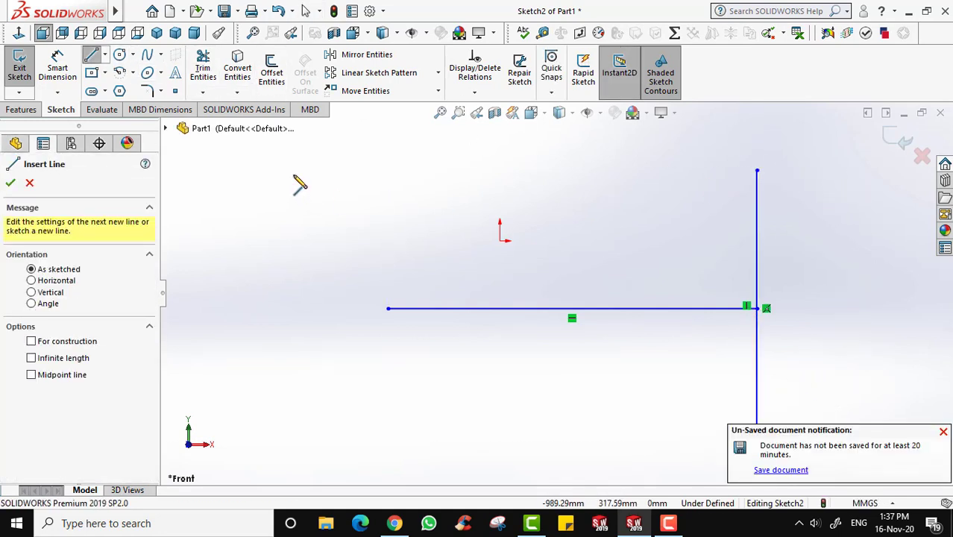
{"action": "left_click", "coordinate": [291, 170]}
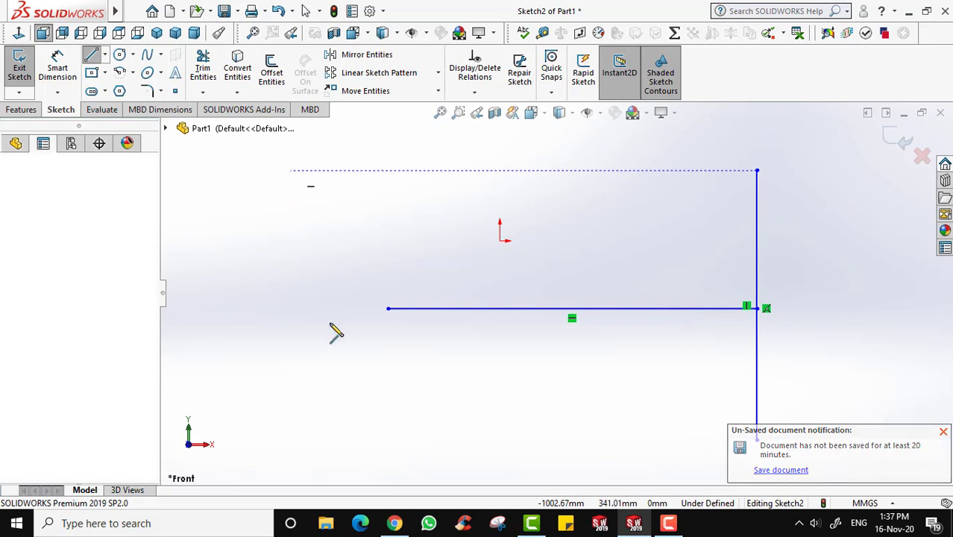
{"action": "left_click", "coordinate": [292, 439]}
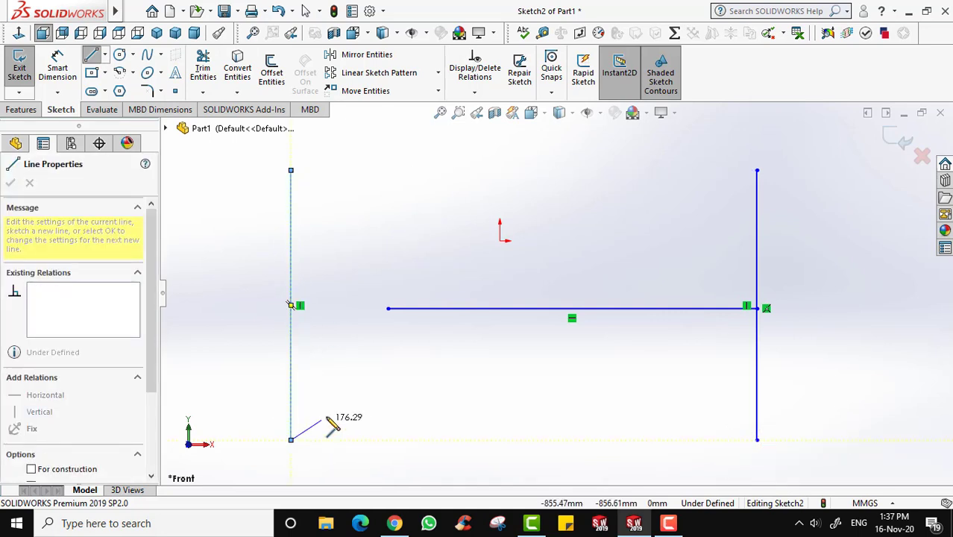
{"action": "key", "text": "Escape"}
{"action": "key", "text": "Escape"}
Extend the horizontal line's left end to the left vertical line with Extend Entities.
{"action": "left_click", "coordinate": [203, 92]}
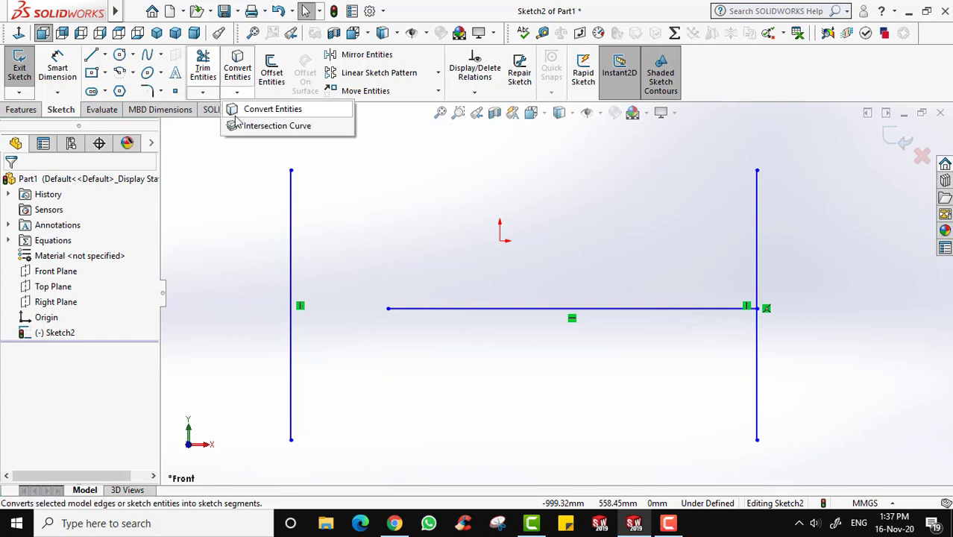
{"action": "left_click", "coordinate": [231, 126]}
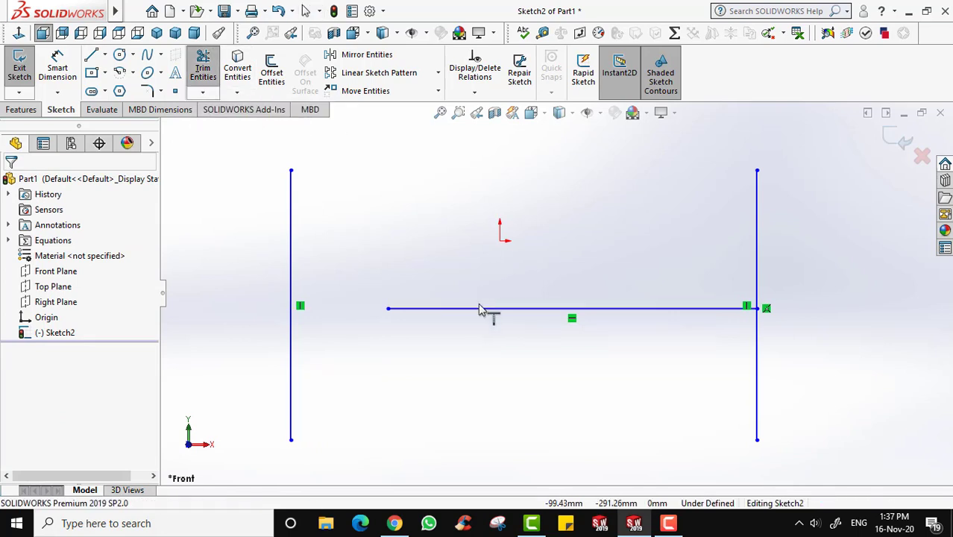
{"action": "left_click", "coordinate": [430, 284]}
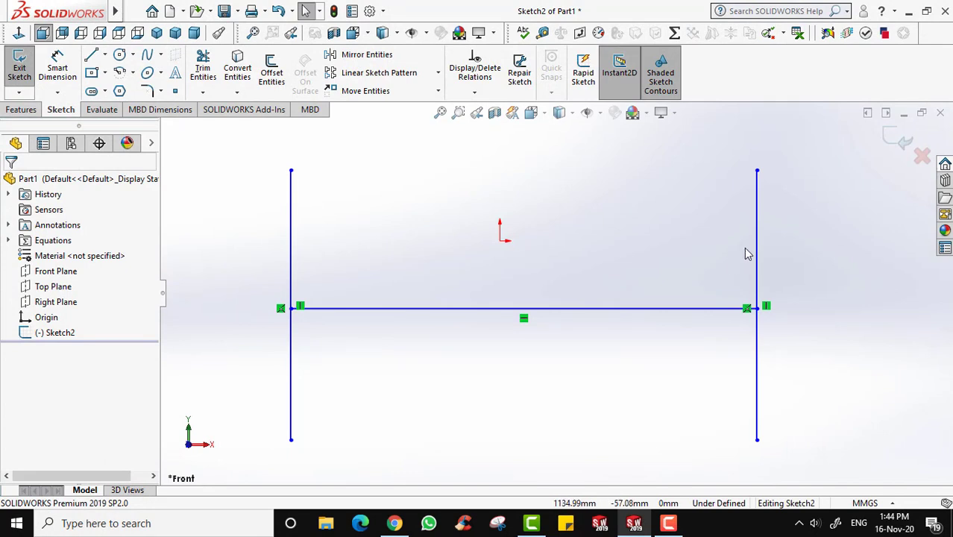
Exit the sketch, keeping its changes.
{"action": "left_click", "coordinate": [904, 145]}
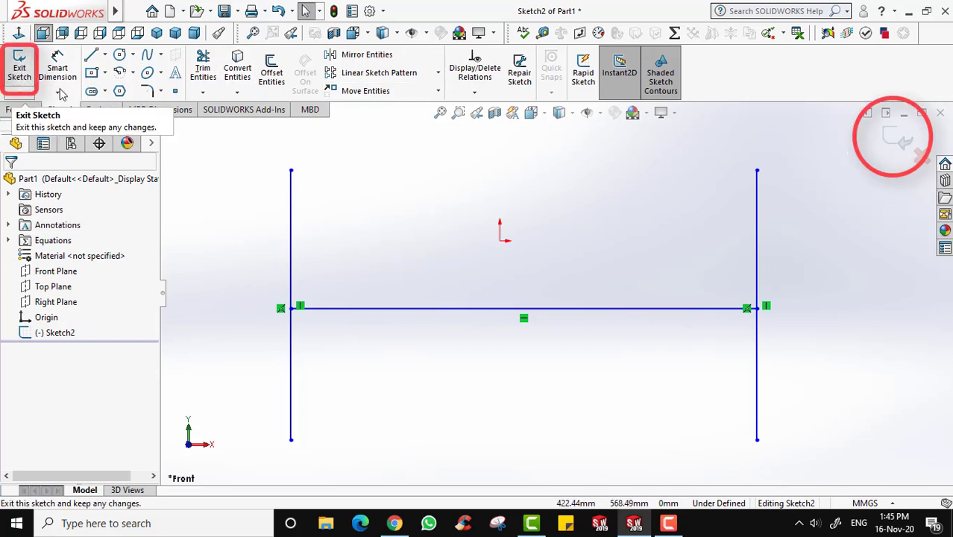
{"action": "left_click", "coordinate": [21, 84]}
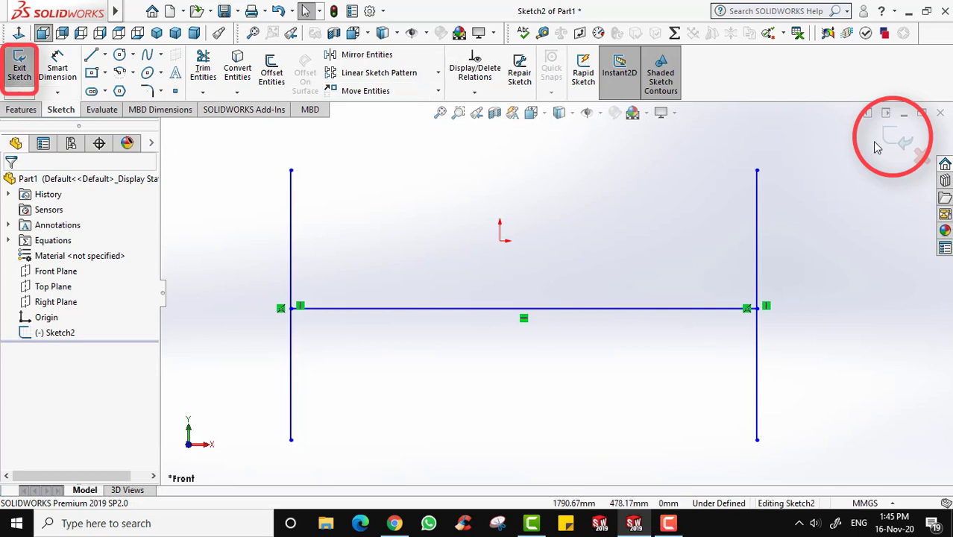
{"action": "left_click", "coordinate": [901, 146]}
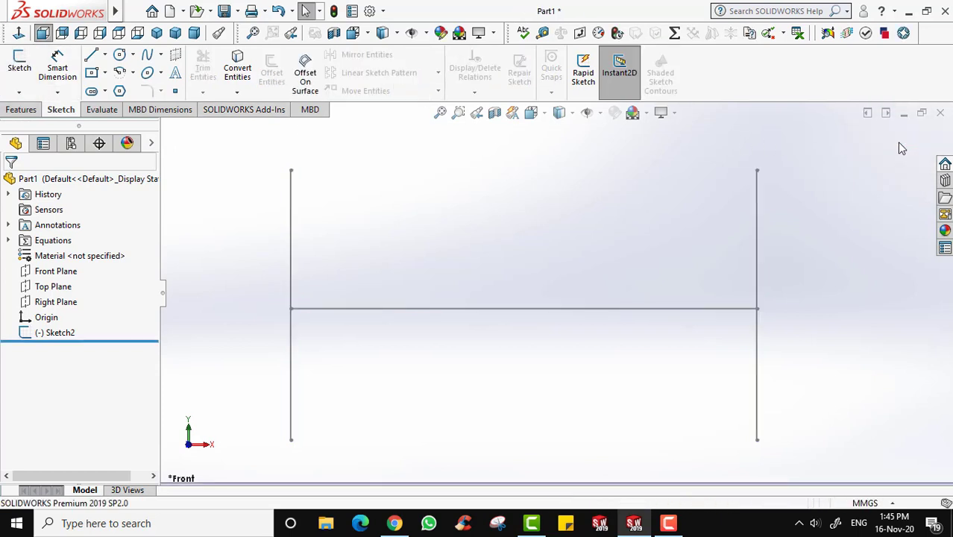
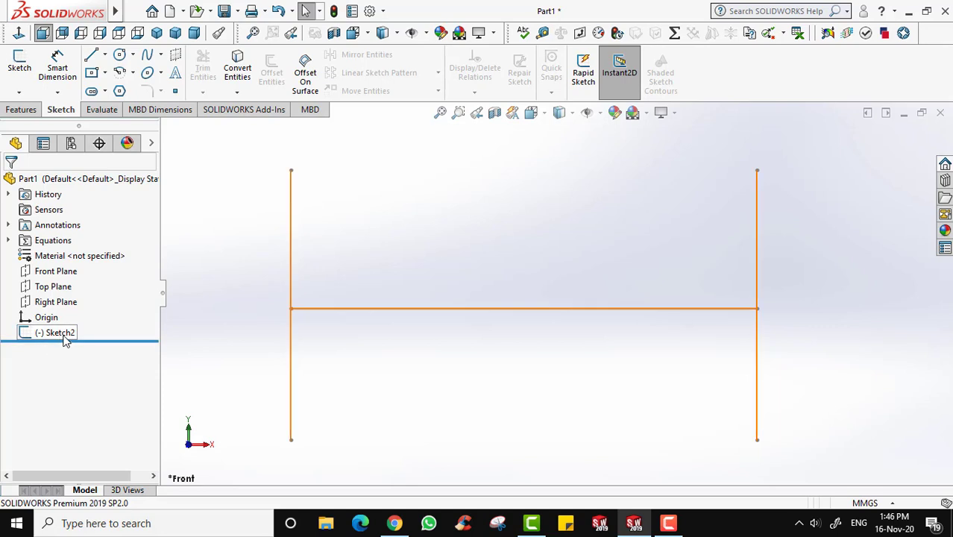
Edit Sketch2, power-trim the right vertical line's portion above the horizontal line, and exit the sketch with the change kept.
{"action": "left_click", "coordinate": [59, 333]}
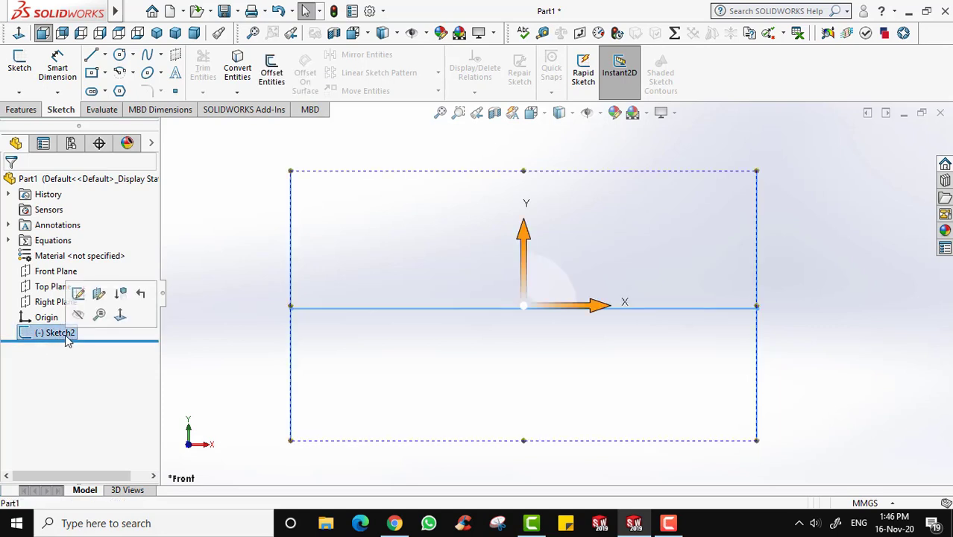
{"action": "left_click", "coordinate": [78, 295]}
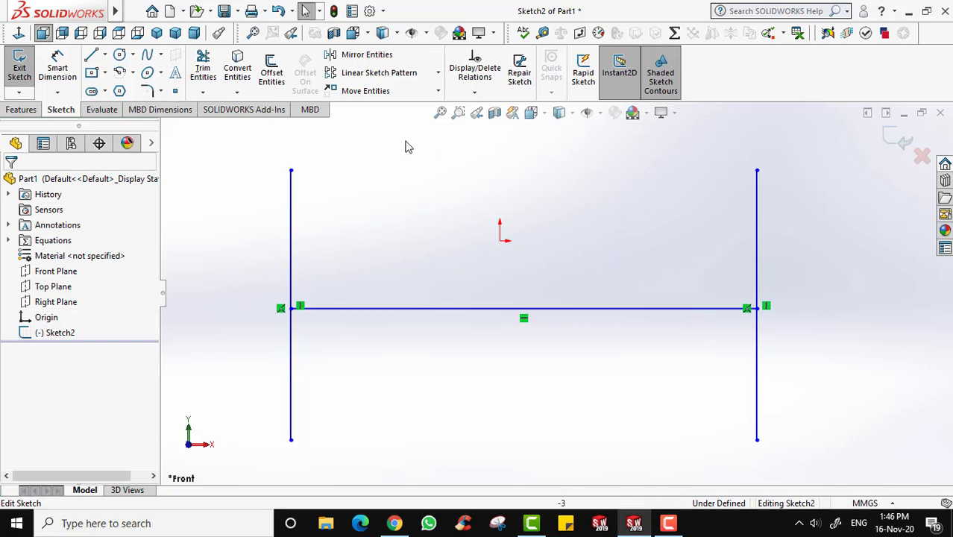
{"action": "left_click", "coordinate": [206, 70]}
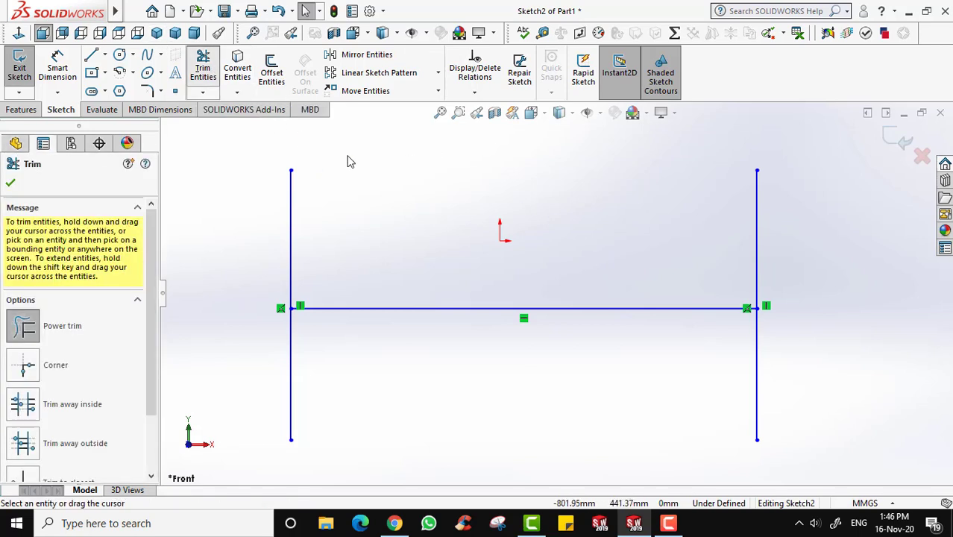
{"action": "mouse_move", "coordinate": [746, 233]}
{"action": "left_mouse_down"}
{"action": "mouse_move", "coordinate": [775, 237]}
{"action": "mouse_move", "coordinate": [811, 288]}
{"action": "left_mouse_up"}
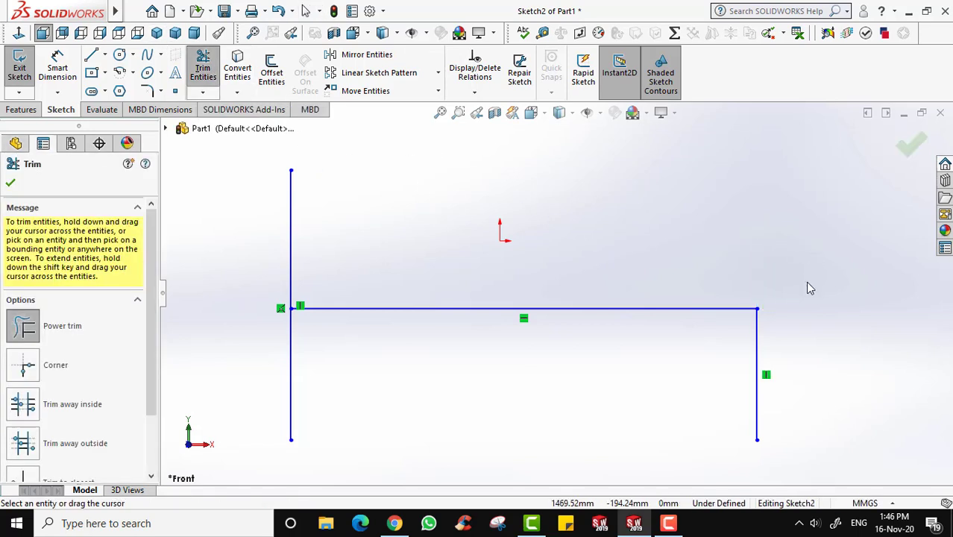
{"action": "left_click", "coordinate": [911, 144]}
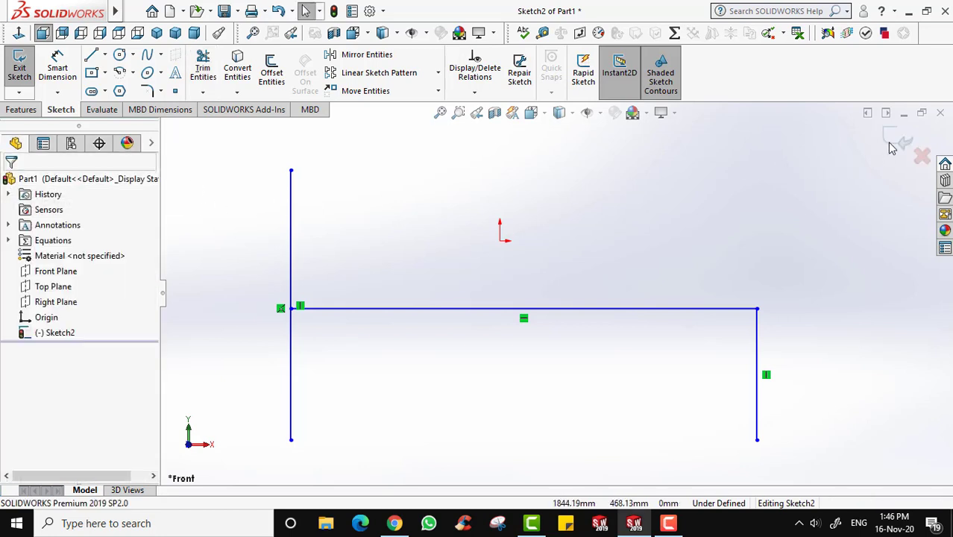
{"action": "left_click", "coordinate": [898, 140]}
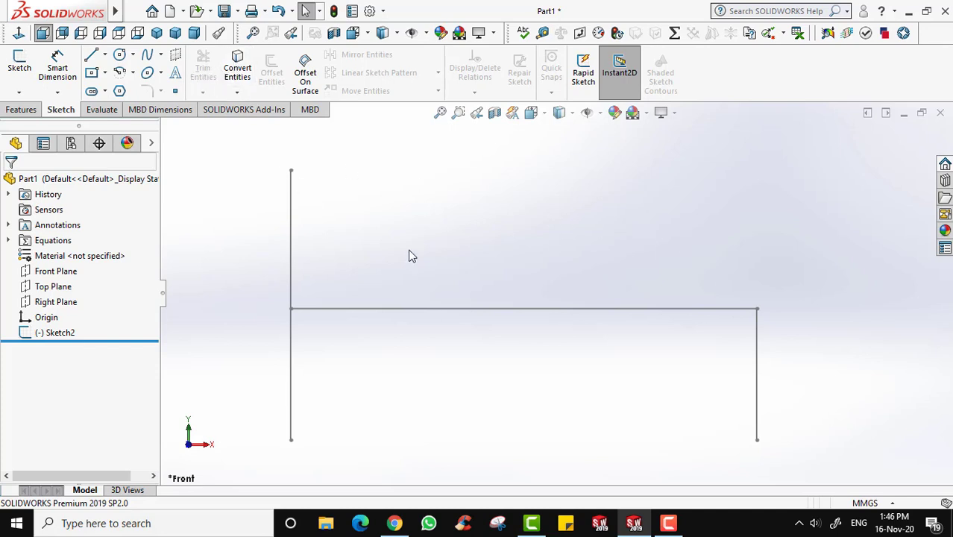
{"action": "left_click", "coordinate": [105, 54]}
{"action": "mouse_move", "coordinate": [131, 58]}
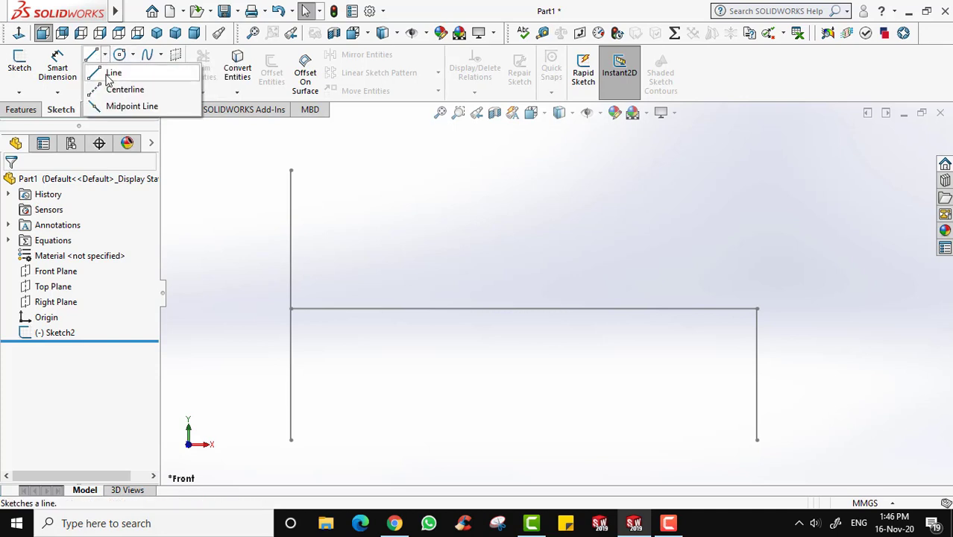
{"action": "left_click", "coordinate": [111, 71]}
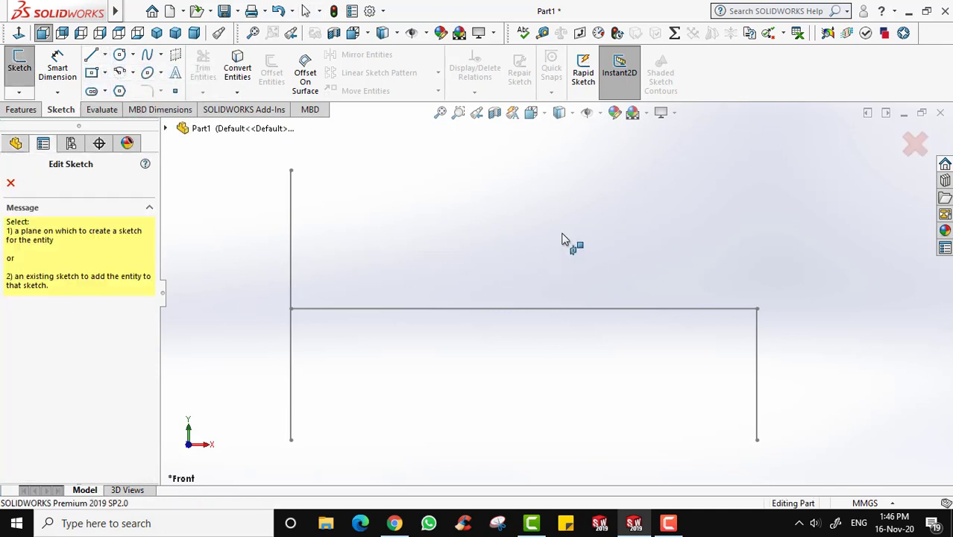
{"action": "left_click", "coordinate": [11, 183]}
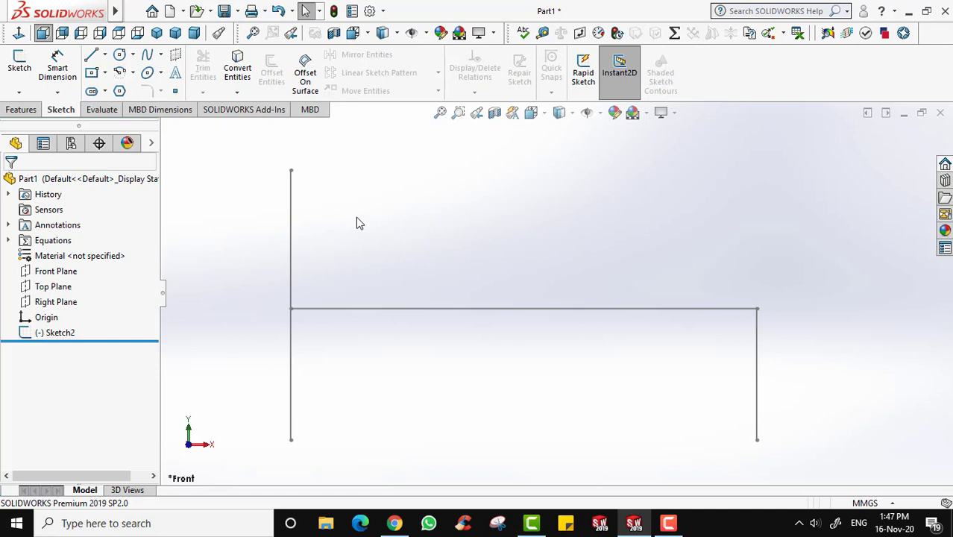
Reopen the existing Sketch2 for editing.
{"action": "left_click", "coordinate": [60, 333]}
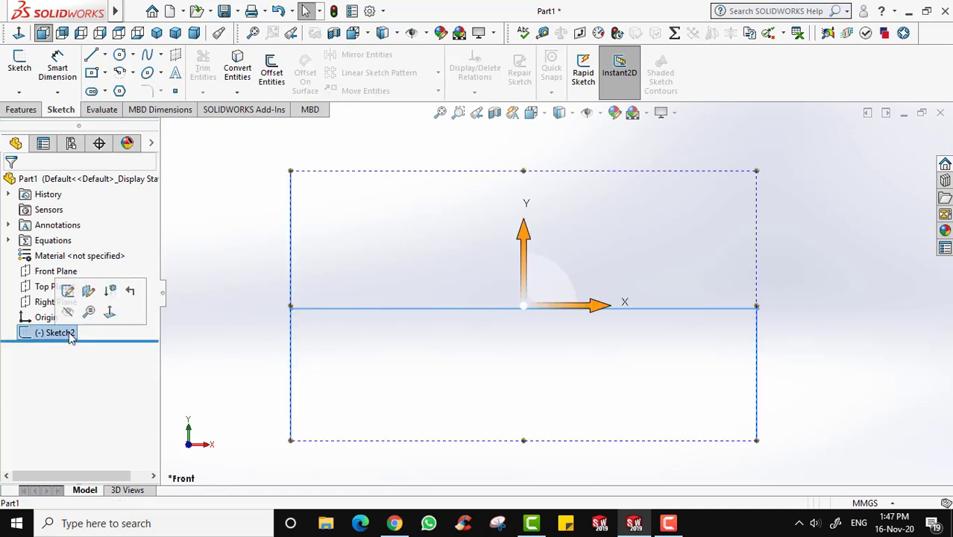
{"action": "left_click", "coordinate": [68, 291]}
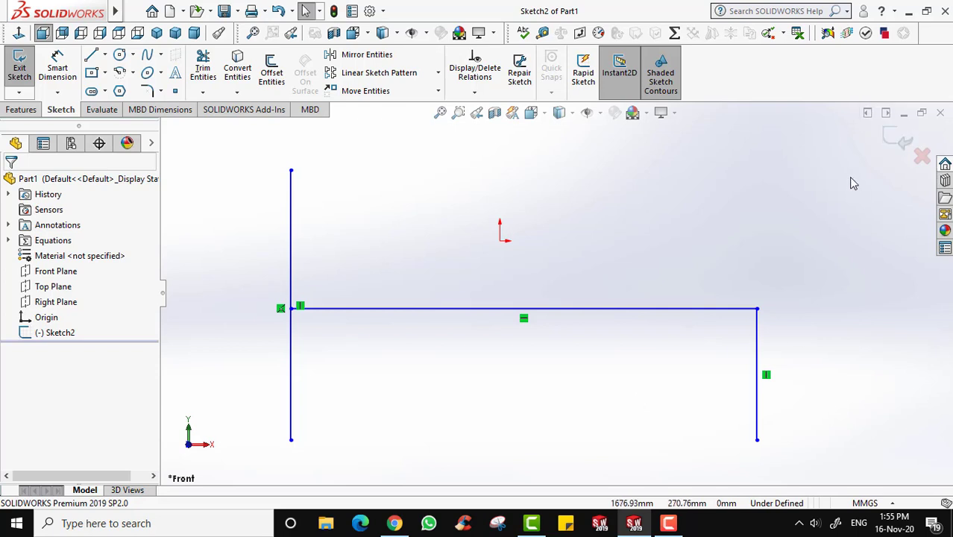
Close SOLIDWORKS and reopen the saved Part1 file from the desktop.
{"action": "left_click", "coordinate": [945, 12]}
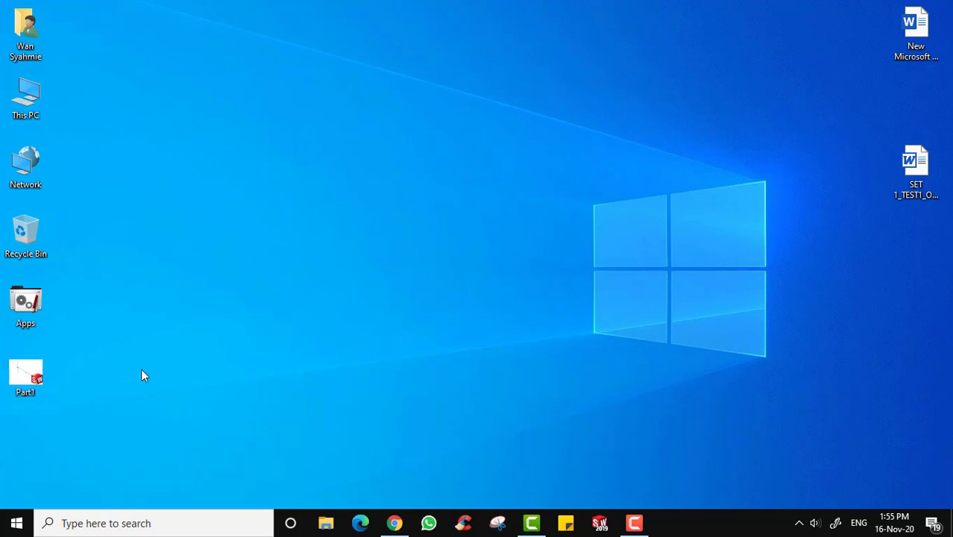
{"action": "double_click", "coordinate": [22, 378]}
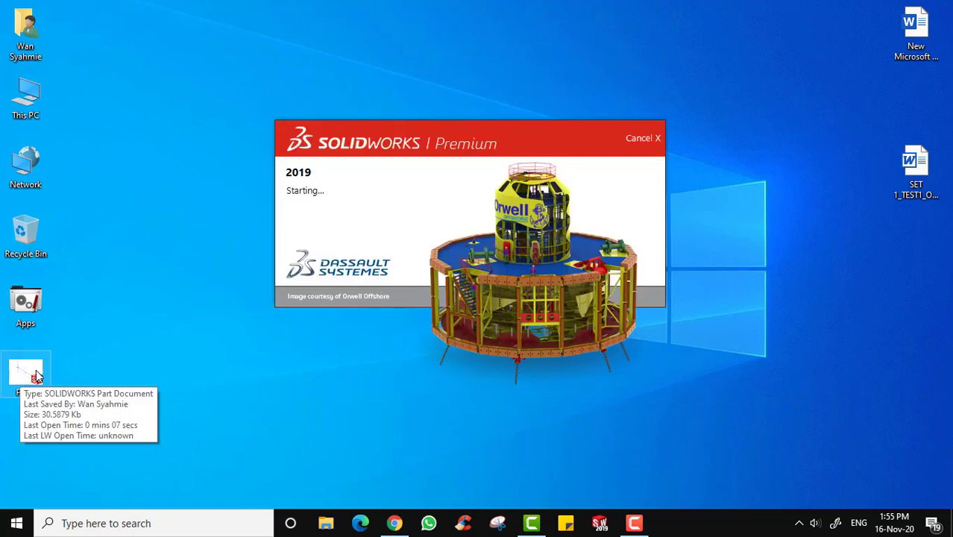